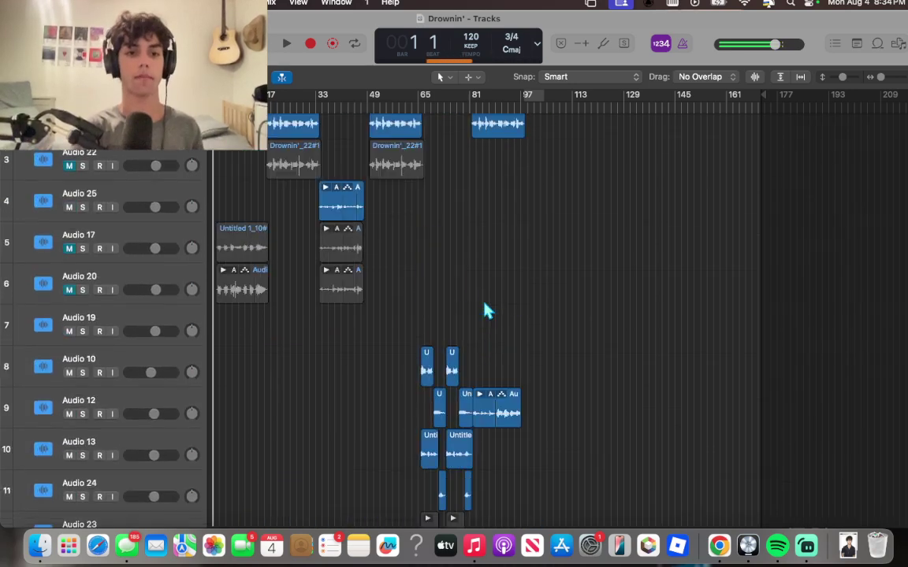
- Mute the Audio 25, Audio 19, Audio 10, Audio 12, Audio 13 and Audio 24 tracks
left_click_drag(69, 187, 71, 309)
scroll(73, 386, "down", 3)
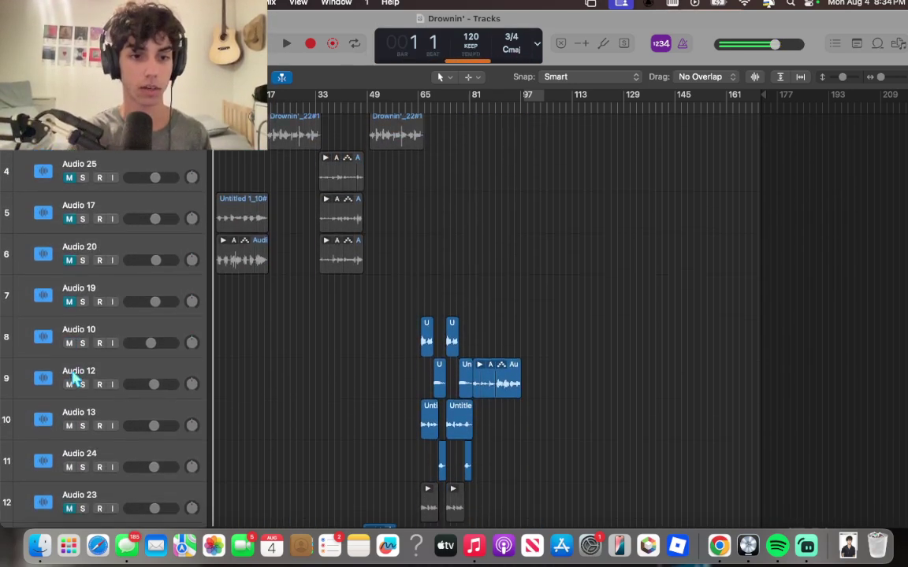
left_click(73, 353)
left_click(73, 379)
scroll(74, 386, "down", 1)
left_click(69, 382)
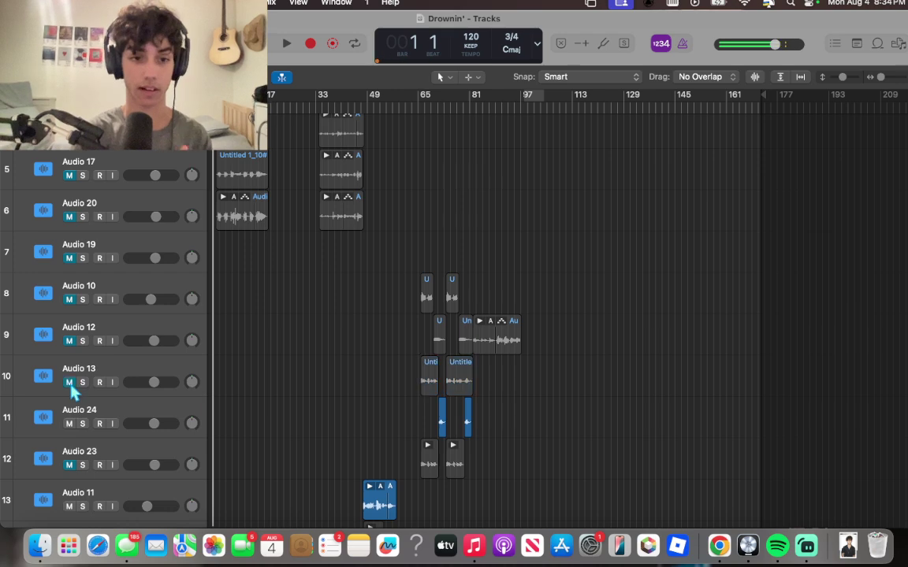
left_click(70, 423)
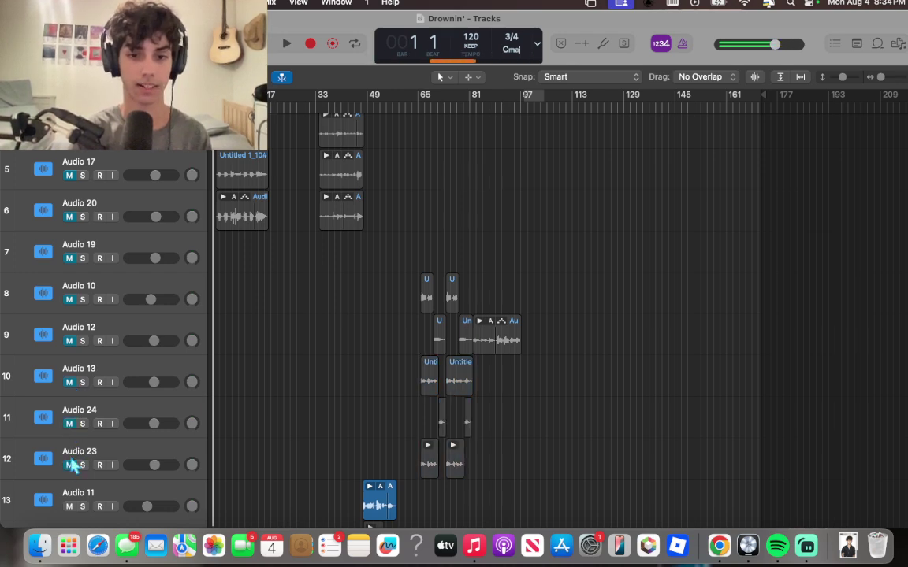
- Mute the Audio 11, CHOIR_1 and Audio 18 tracks
scroll(73, 465, "down", 3)
left_click(70, 395)
scroll(163, 421, "down", 10)
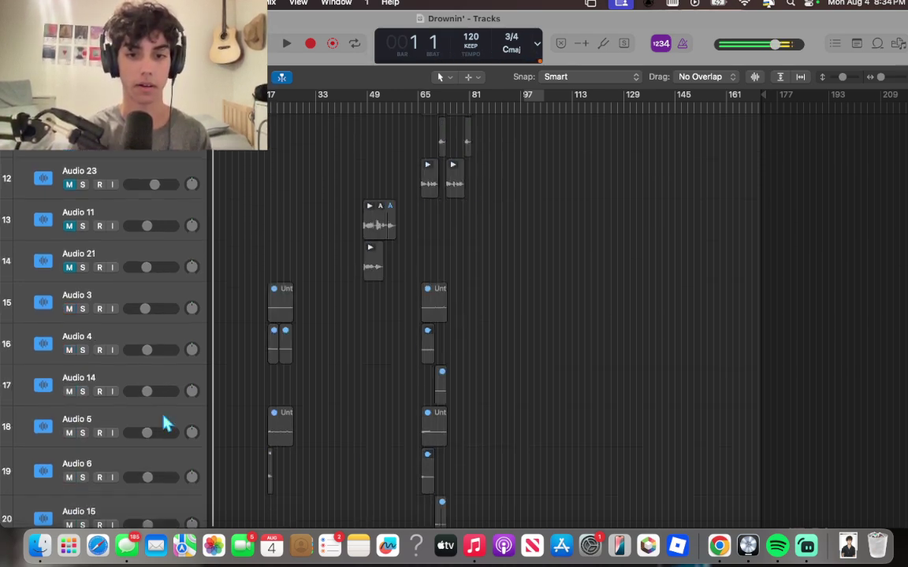
left_click(69, 332)
left_click(69, 374)
scroll(247, 338, "down", 12)
scroll(248, 338, "up", 3)
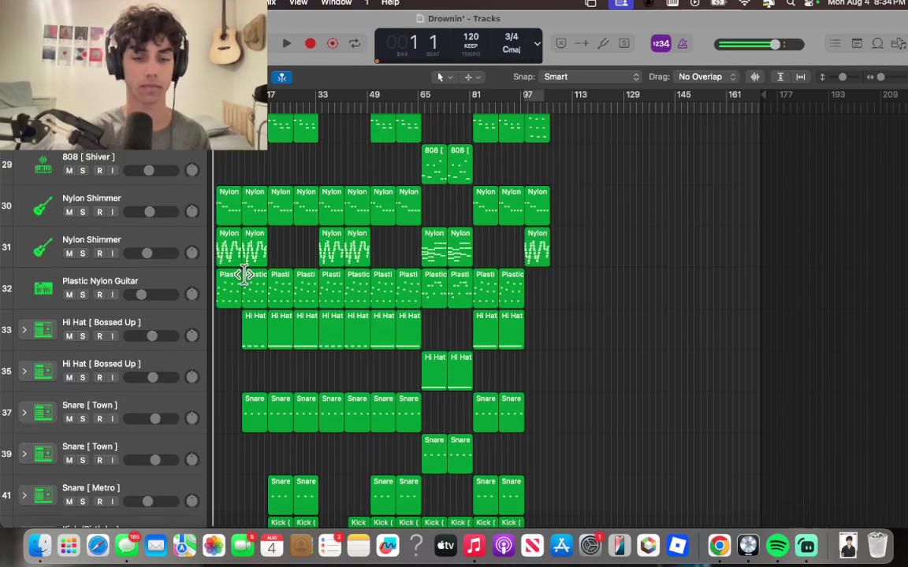
scroll(246, 253, "down", 3)
scroll(245, 254, "up", 10)
scroll(245, 254, "down", 5)
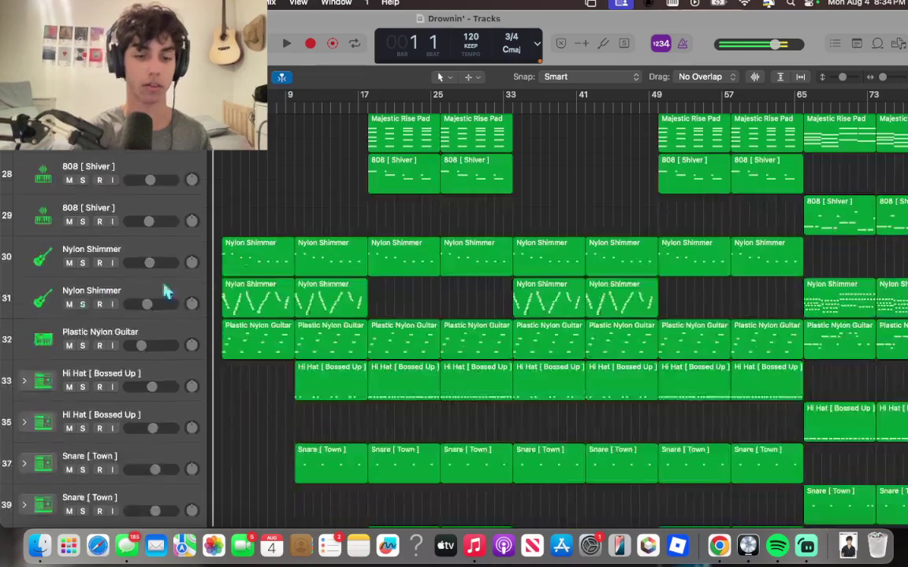
left_click(82, 262)
scroll(78, 260, "up", 1)
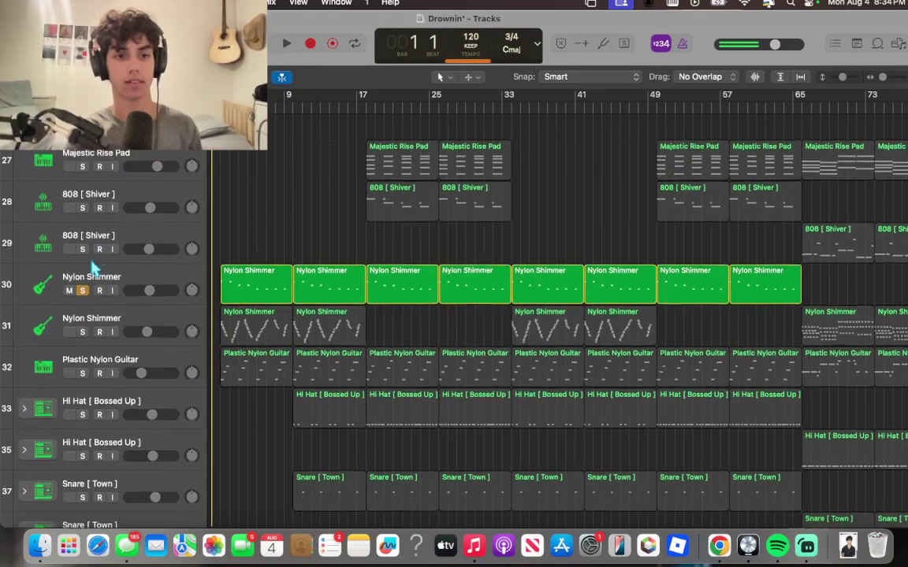
left_click(82, 289)
- Solo the Audio 26 track and move it down the track list to just above Majestic Rise Pad
scroll(291, 273, "up", 20)
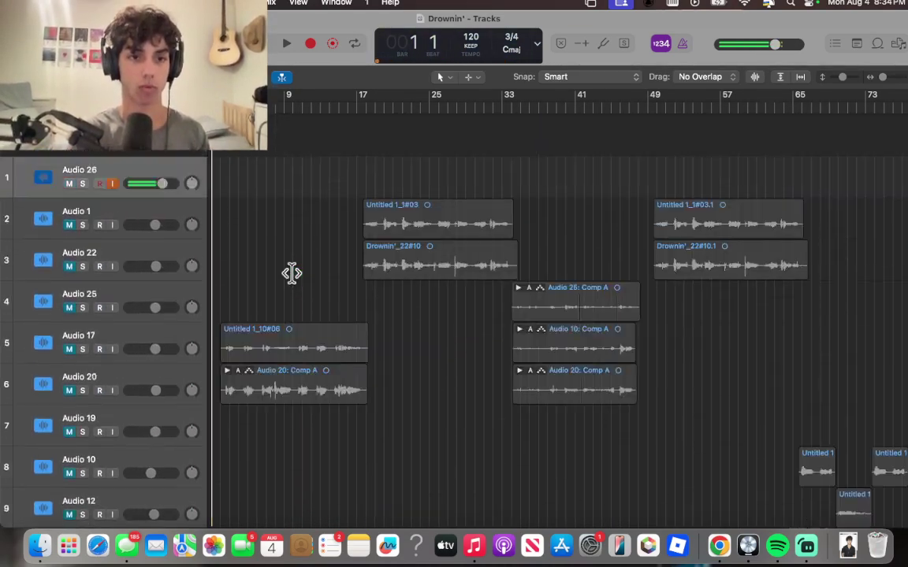
scroll(118, 331, "down", 5)
scroll(472, 323, "down", 20)
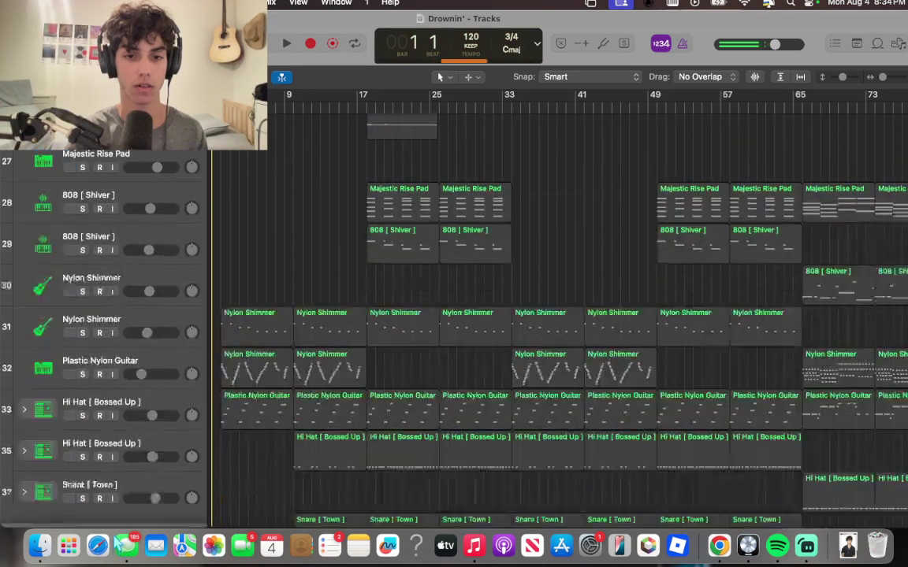
scroll(152, 154, "up", 20)
scroll(158, 166, "down", 12)
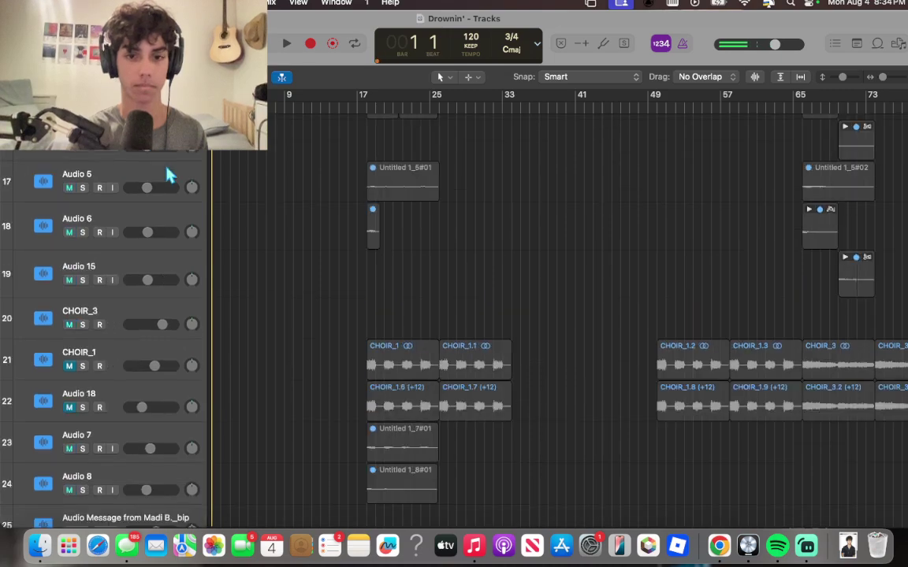
scroll(167, 175, "down", 5)
scroll(167, 175, "right", 10)
scroll(167, 175, "left", 10)
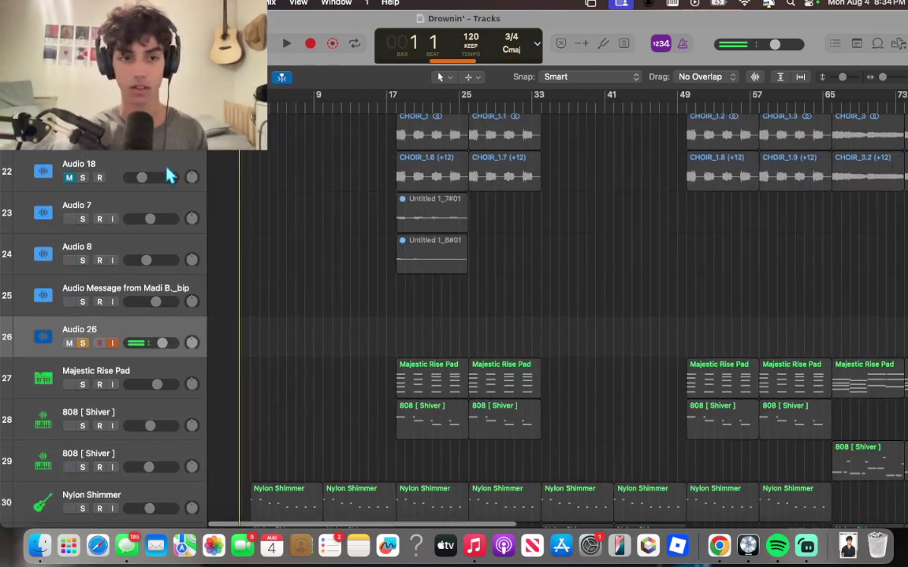
scroll(167, 175, "down", 4)
left_click(83, 226)
left_click(83, 226)
left_click(82, 349)
scroll(314, 298, "down", 2)
scroll(314, 297, "up", 3)
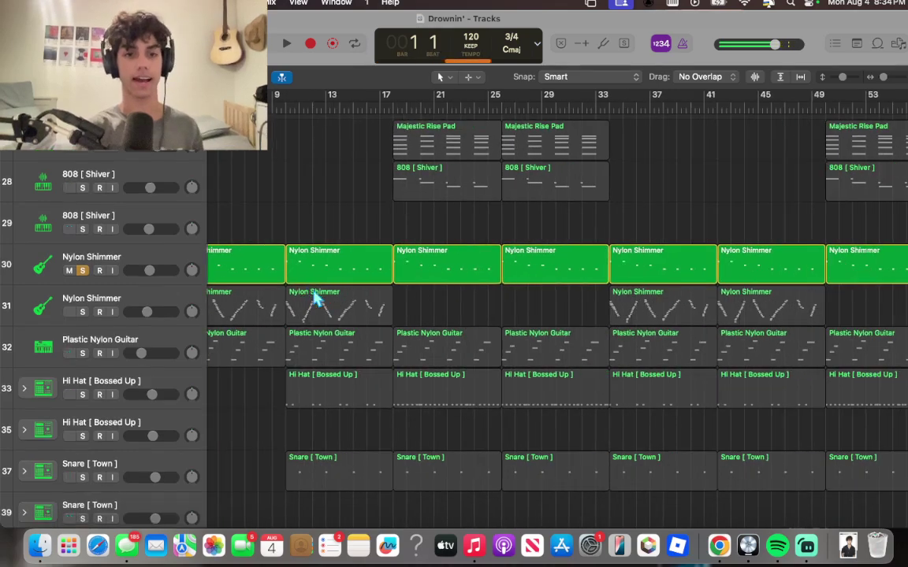
scroll(314, 298, "down", 3)
scroll(313, 298, "left", 2)
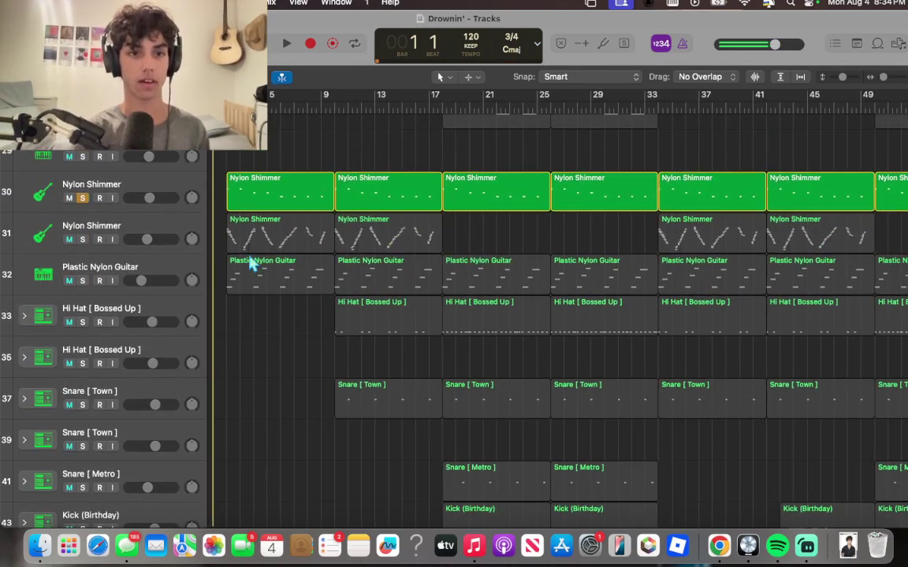
left_click(81, 198)
left_click(82, 197)
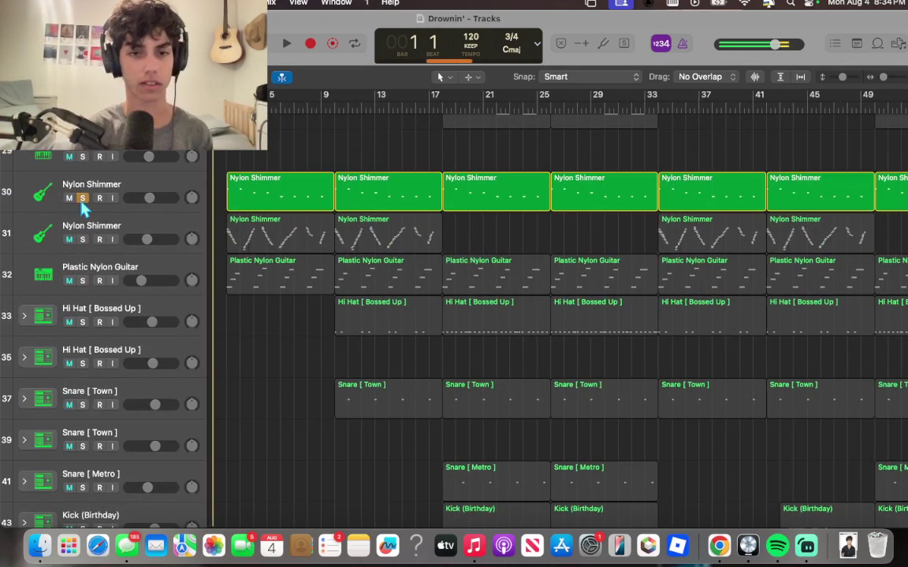
left_click(82, 198)
- Show the inspector, solo the Plastic Nylon Guitar track and check its sound in the library
key("i")
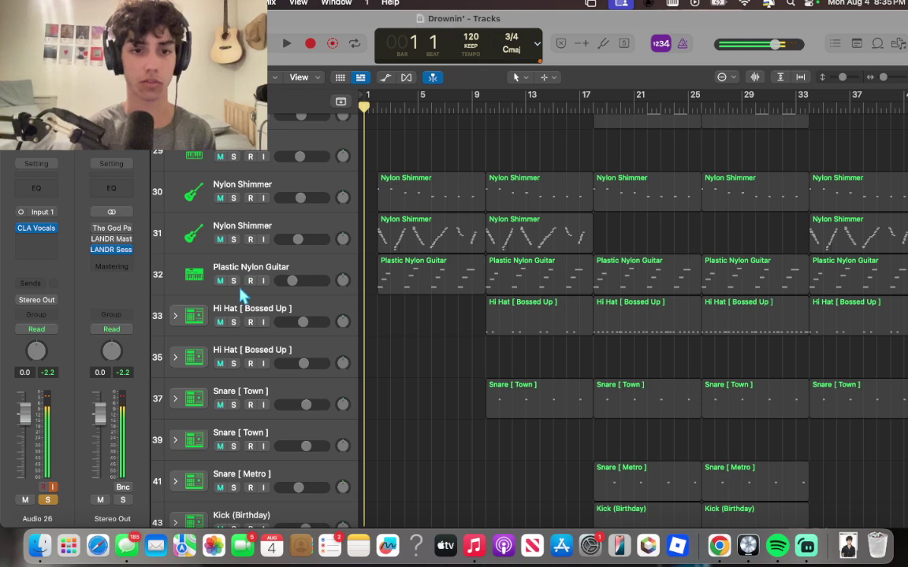
left_click(234, 280)
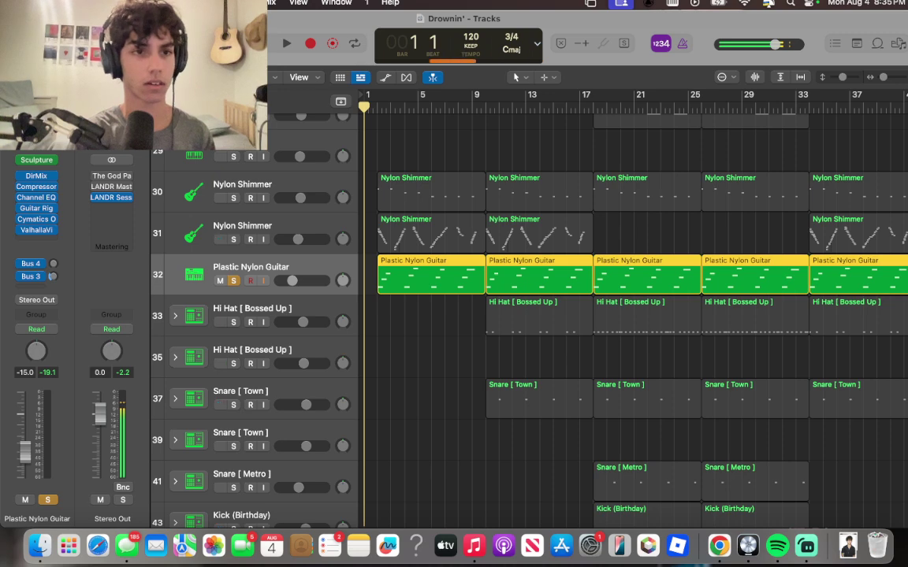
key("y")
key("y")
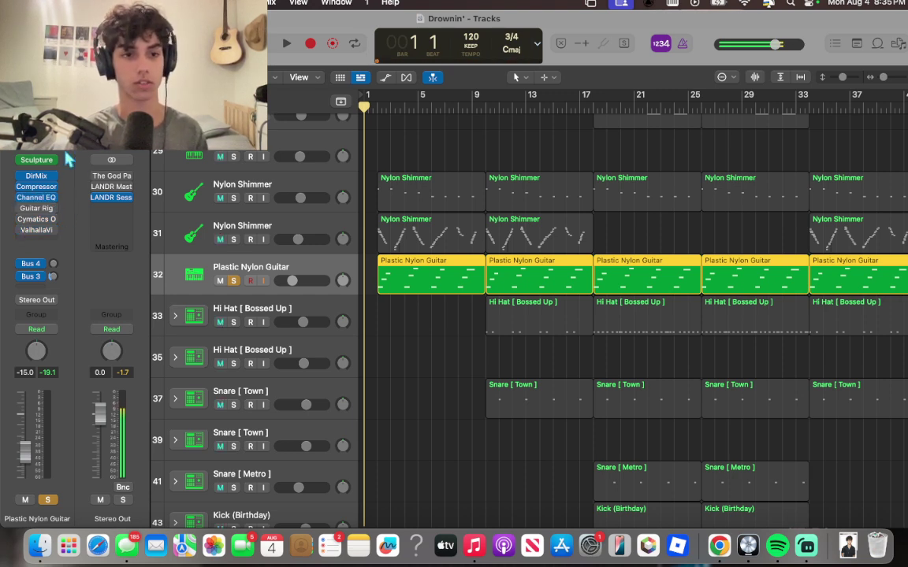
- Play the Plastic Nylon Guitar part with Guitar Rig, Cymatics Origin, ValhallaVintageVerb and both bus sends bypassed, and return the playhead to the start
key("space")
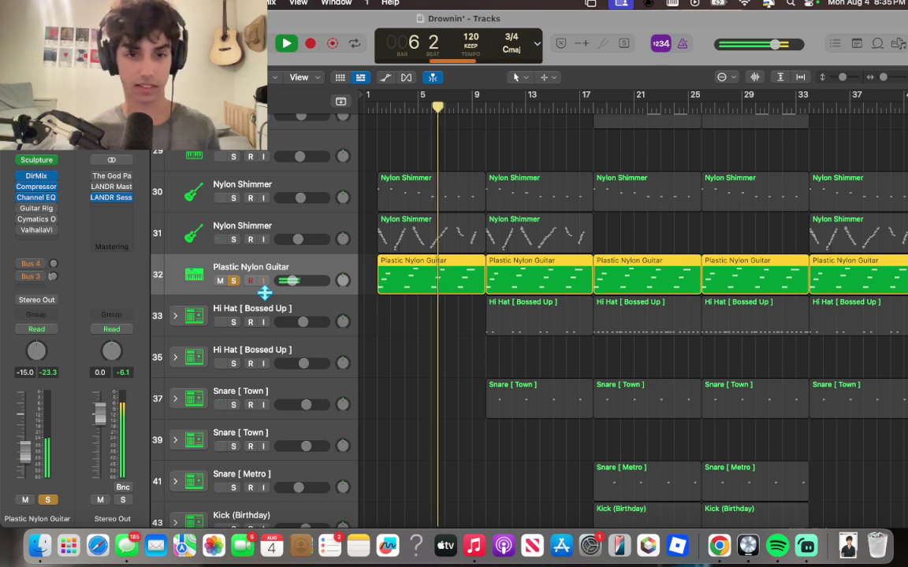
key("space")
key("Return")
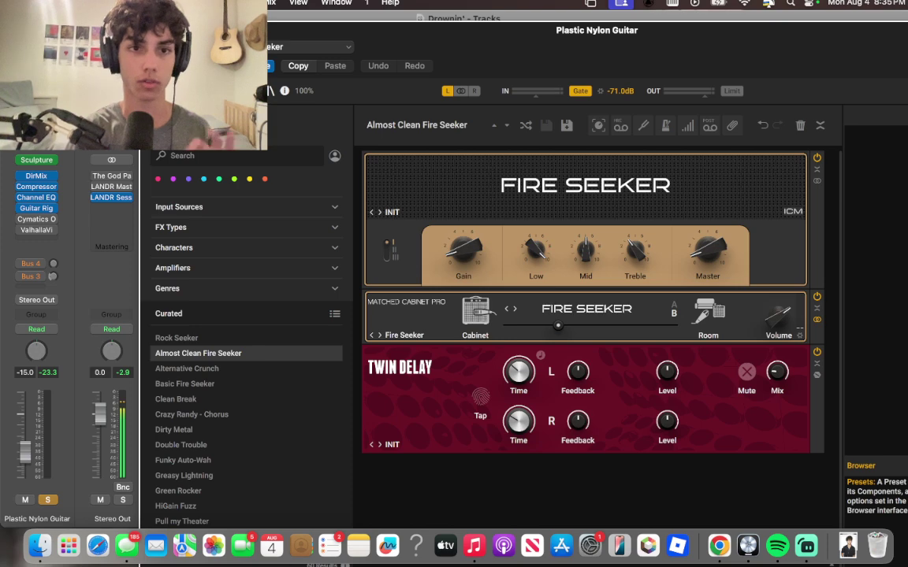
- Close the Guitar Rig window, audition the guitar with that effect active, and put the playhead back at bar 2
key("super+w")
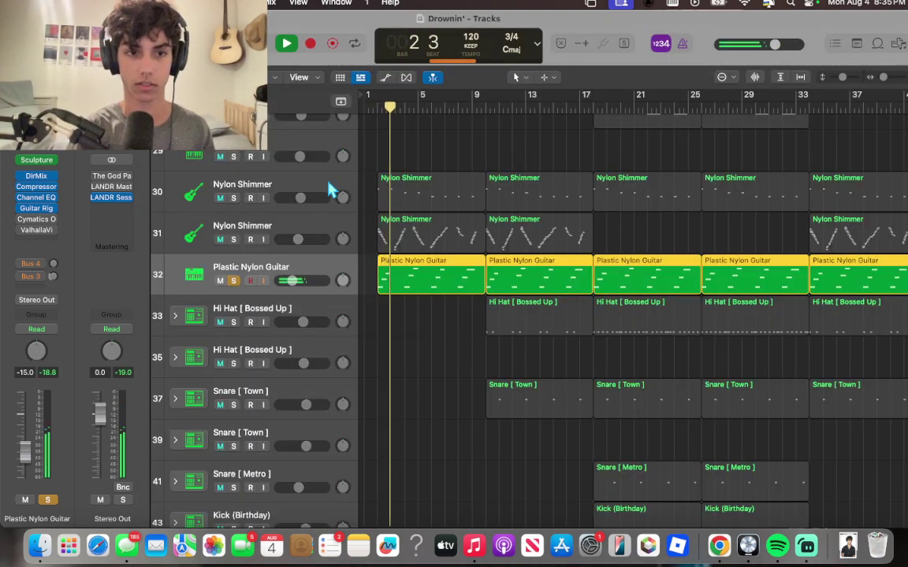
mouse_move(23, 212)
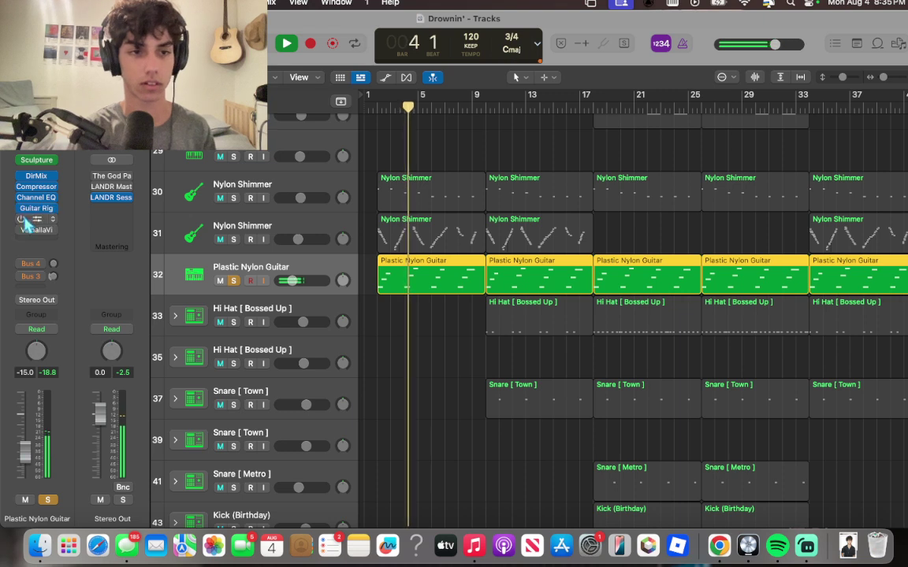
key("space")
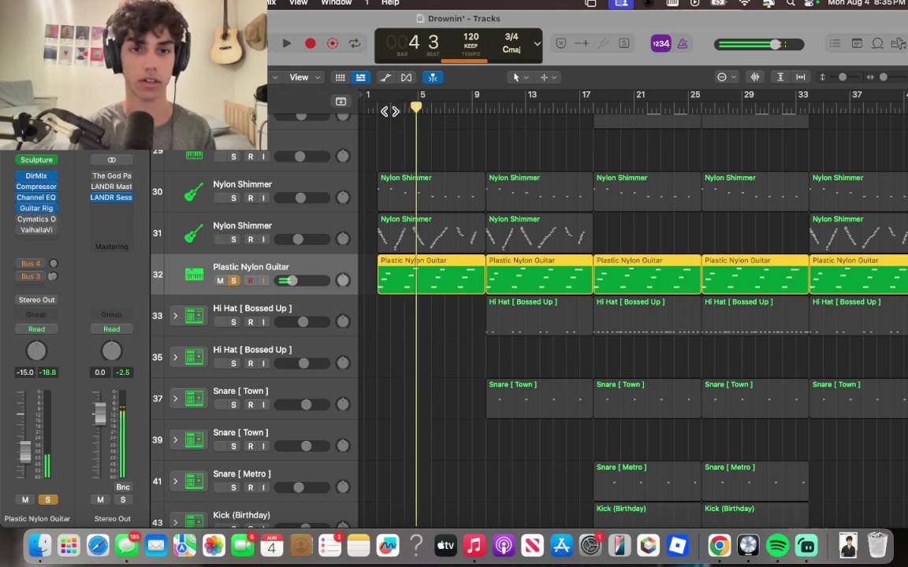
left_click(384, 110)
left_click_drag(383, 110, 378, 109)
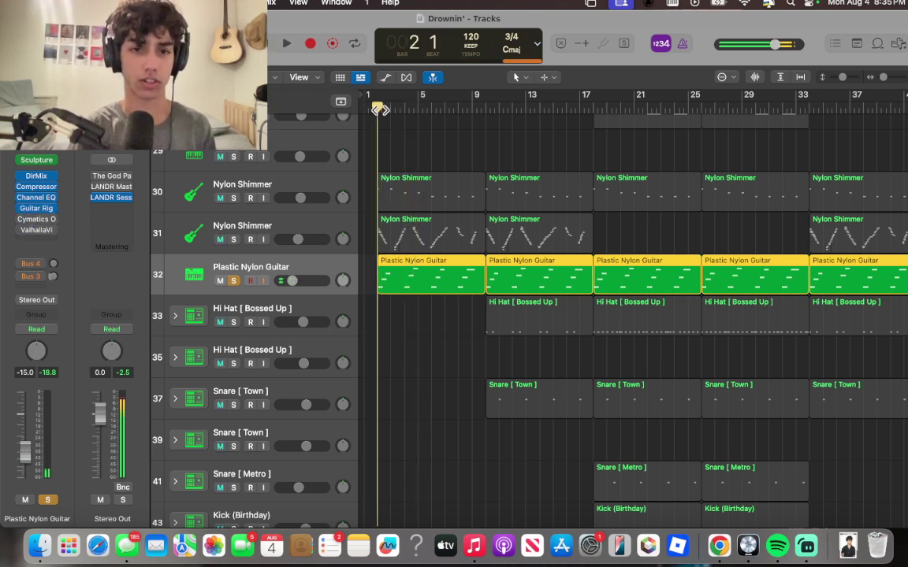
- Enable Cymatics Origin on the Plastic Nylon Guitar and audition the part with the plugin window open, closing it when finished
left_click(29, 220)
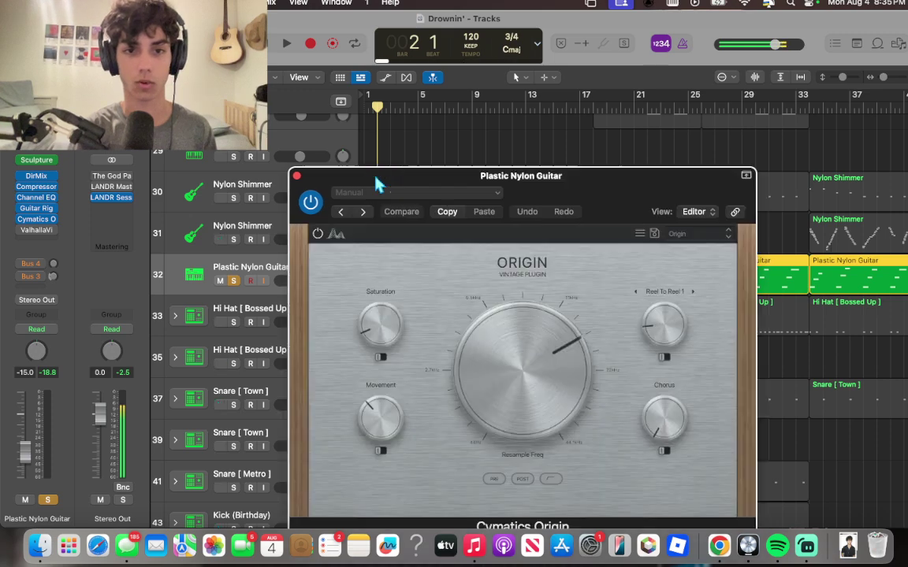
left_click_drag(375, 178, 293, 104)
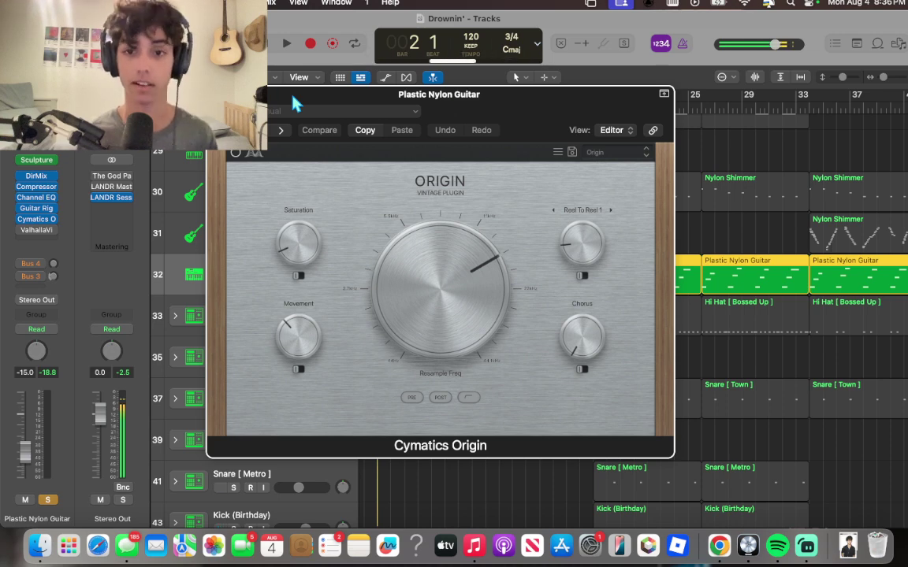
left_click_drag(293, 99, 618, 52)
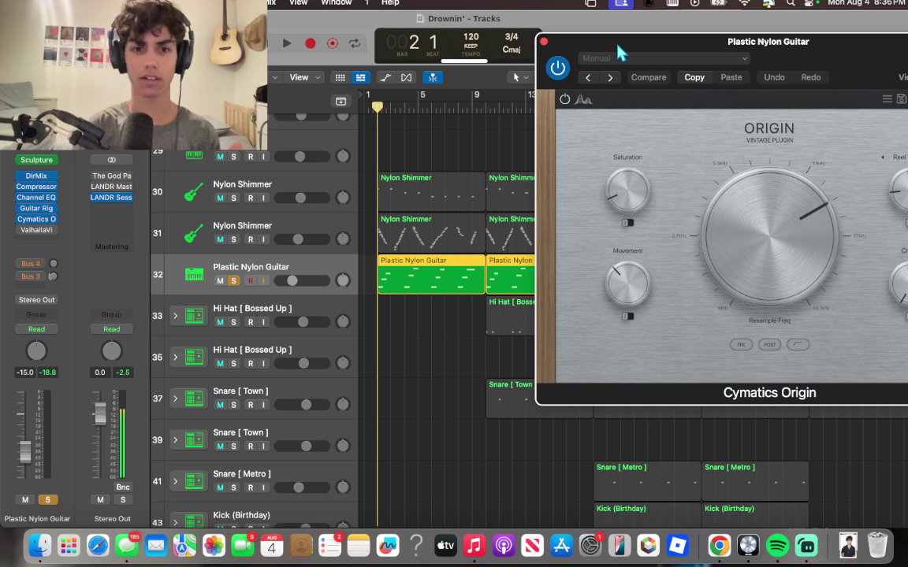
key("space")
left_click_drag(733, 51, 634, 51)
mouse_move(689, 192)
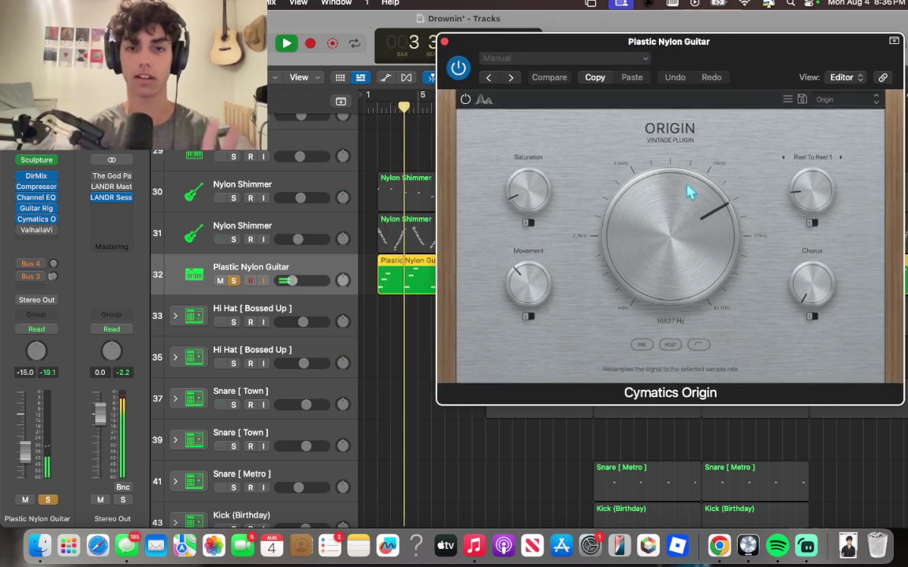
left_click(445, 41)
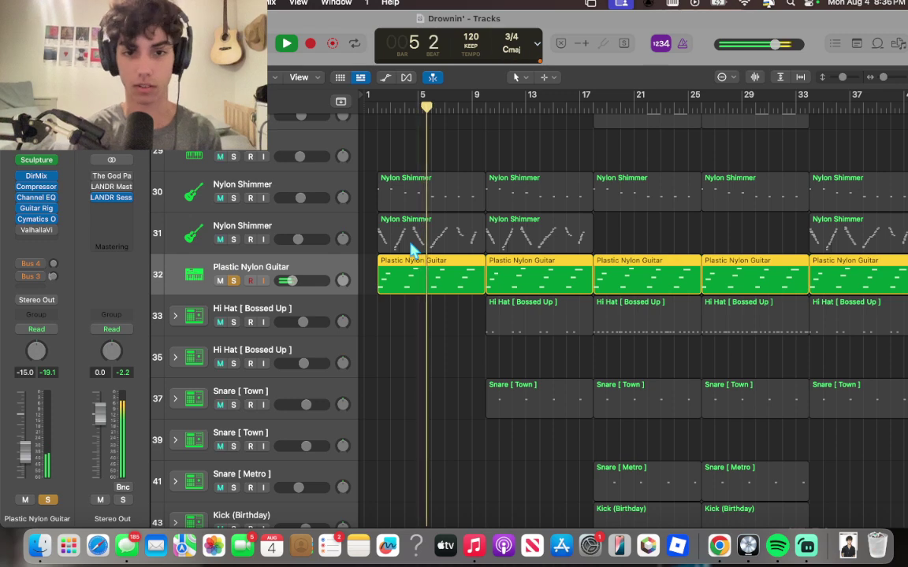
- Enable ValhallaVintageVerb on the Plastic Nylon Guitar, view its settings during playback, and stop playback with its window closed
left_click(37, 230)
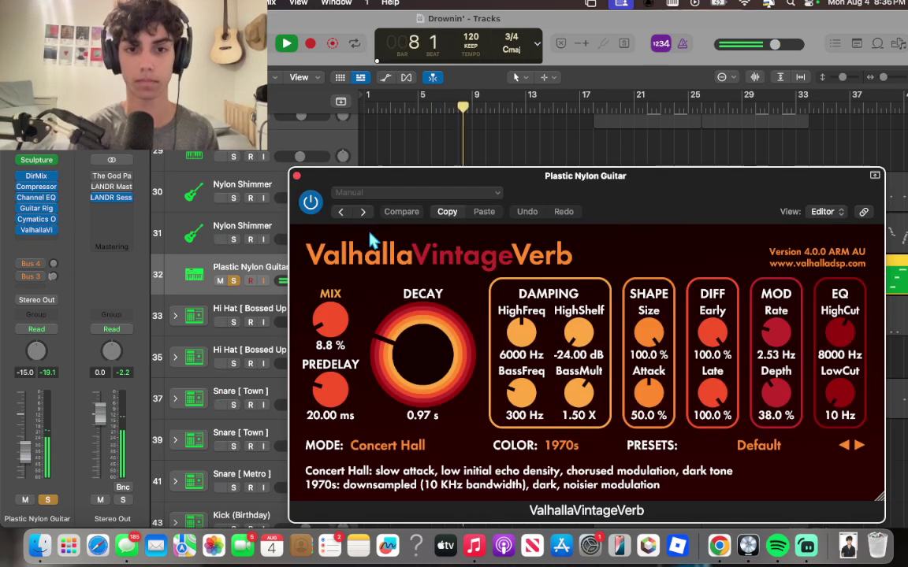
left_click(299, 180)
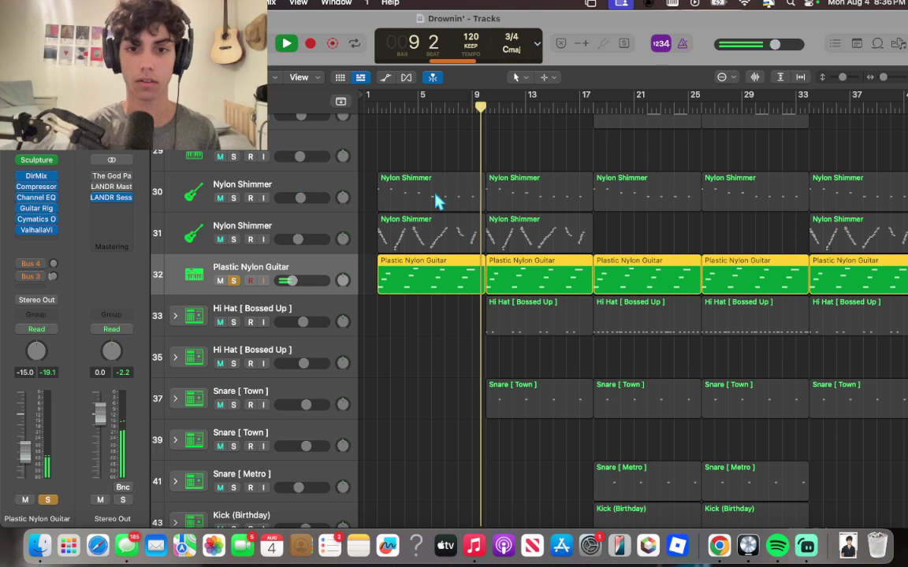
key("space")
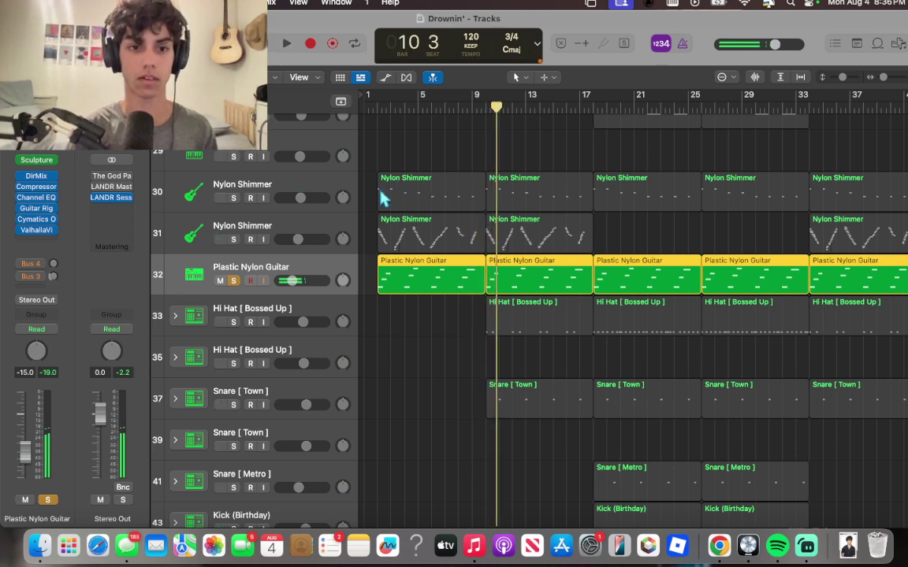
- Solo the Nylon Shimmer on track 30 instead of the Plastic Nylon Guitar and move the playhead to bar 2
left_click(233, 282)
left_click(233, 198)
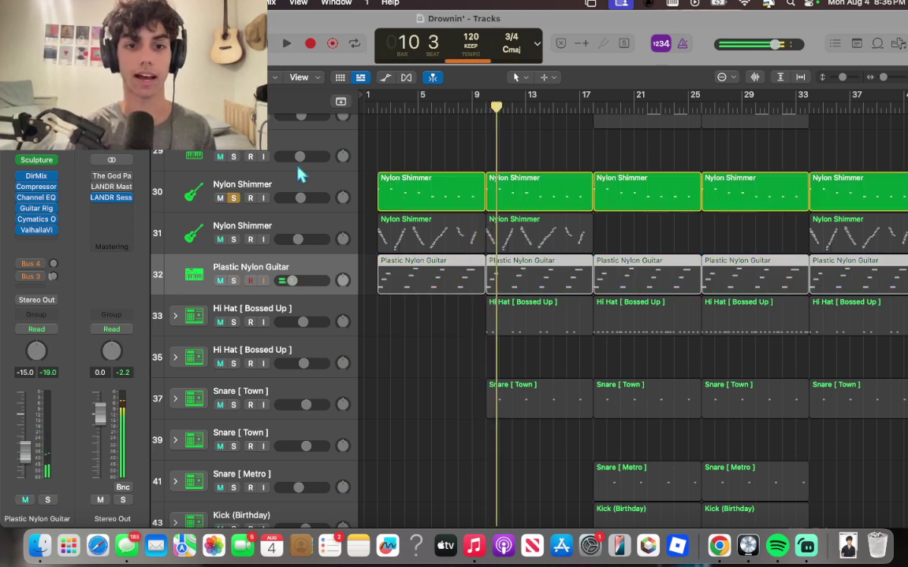
left_click_drag(386, 108, 375, 111)
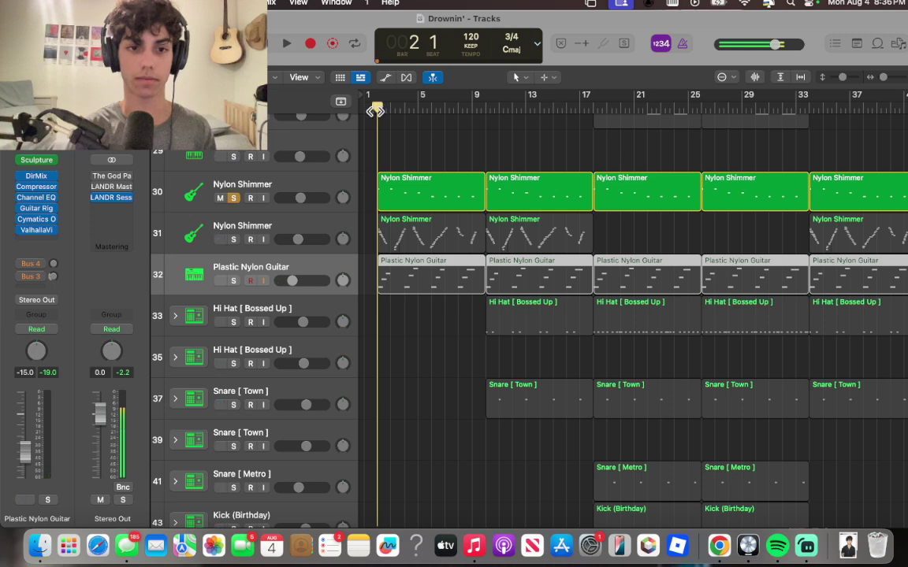
- Select the Nylon Shimmer on track 30 and show its sound in the library
left_click(349, 191)
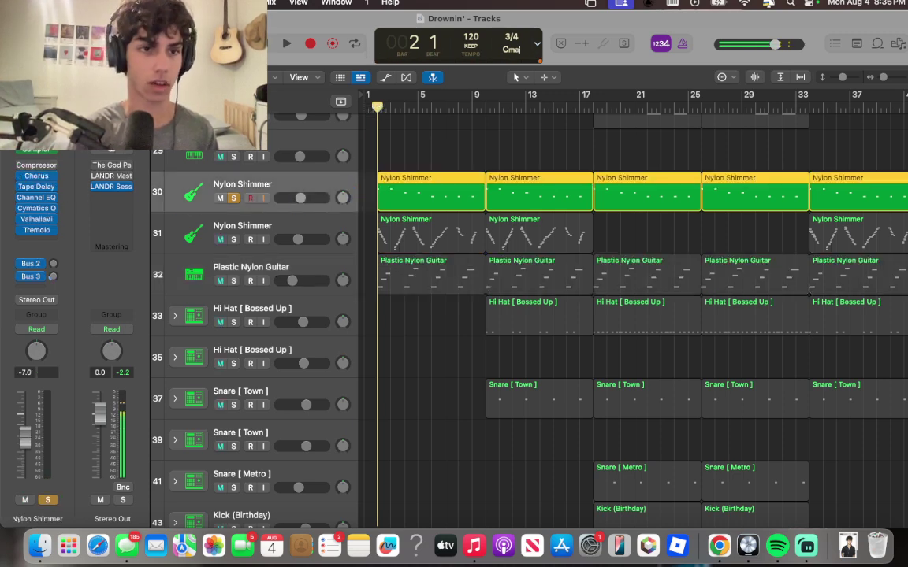
key("y")
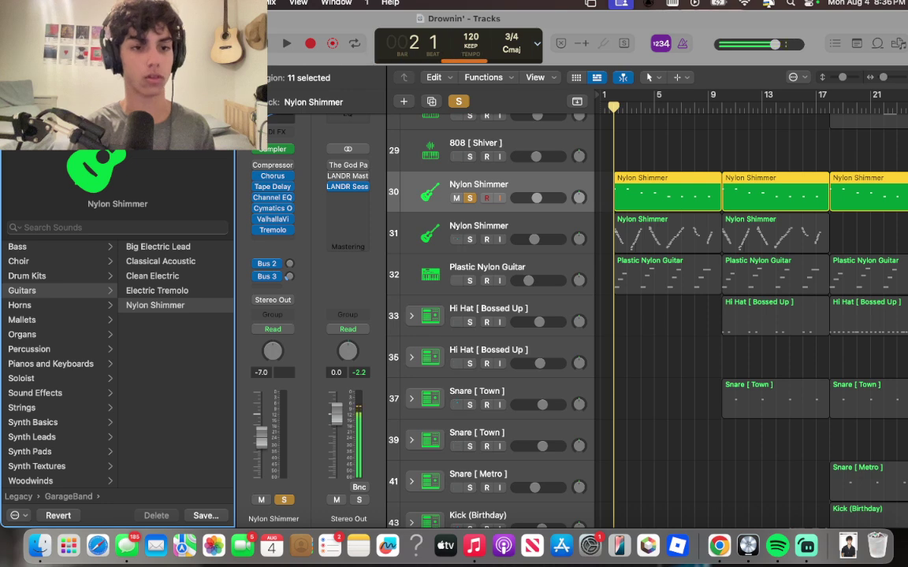
- Hide the library and play the soloed Nylon Shimmer on track 30 from bar 2 with all its effects enabled
key("y")
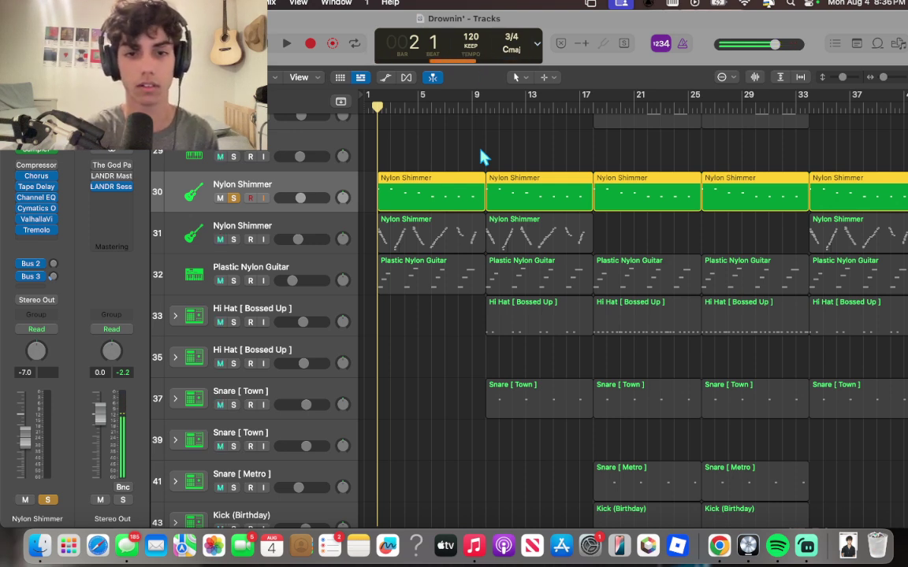
key("space")
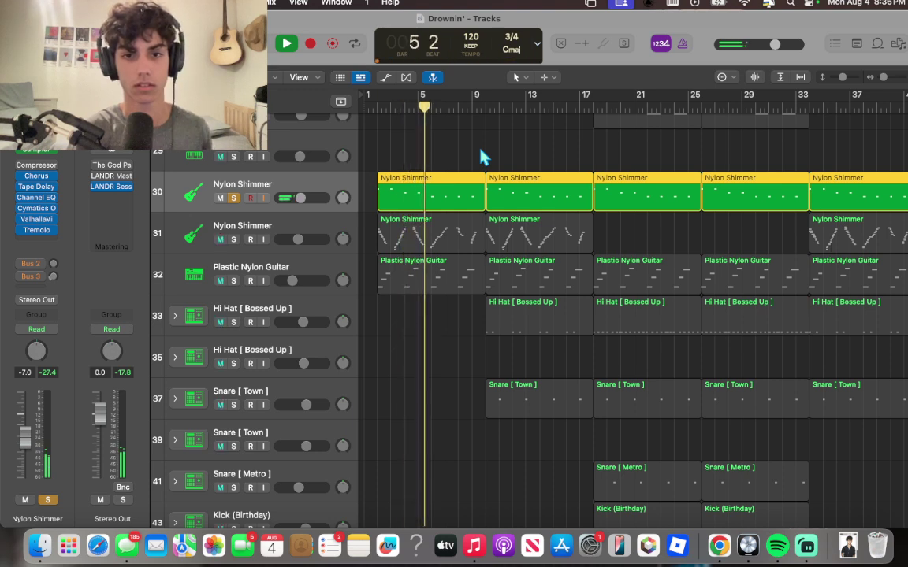
key("space")
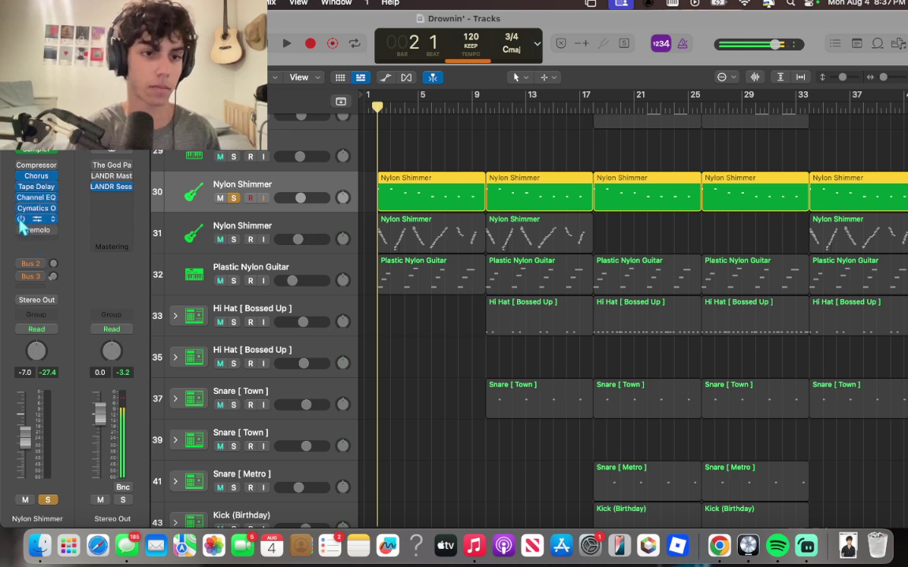
- Audition the track 30 Nylon Shimmer with Cymatics Origin, ValhallaVintageVerb and Tremolo bypassed, and return the playhead to bar 2
key("space")
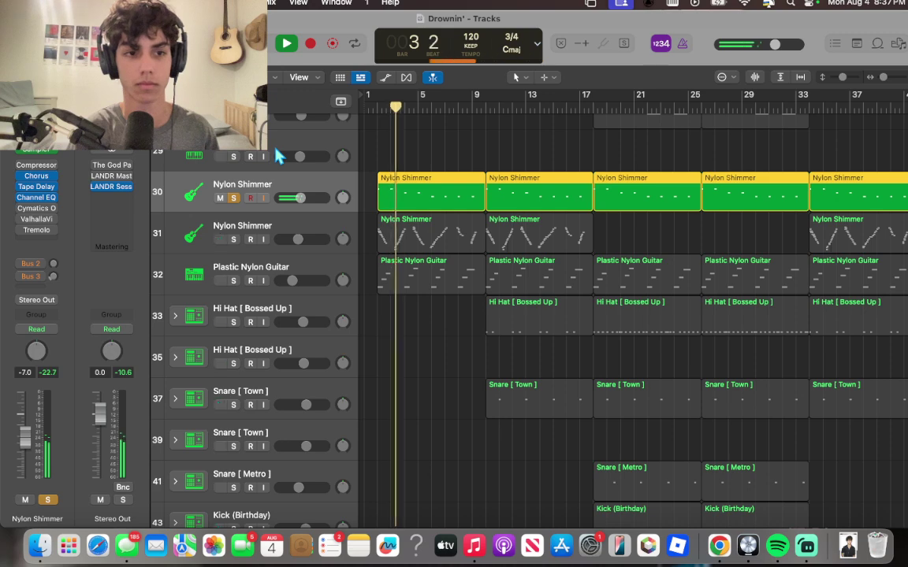
key("space")
left_click(398, 105)
left_click_drag(398, 106, 377, 106)
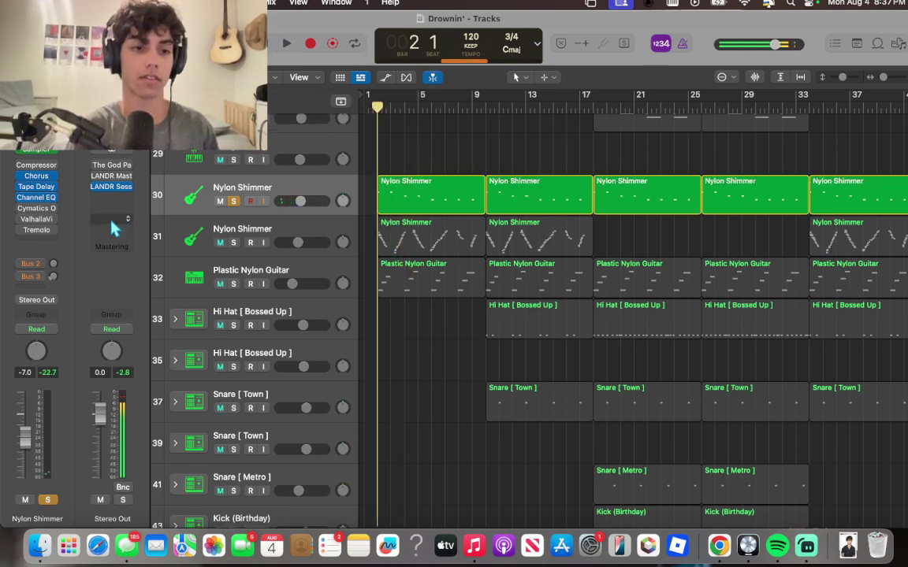
- Enable Cymatics Origin on the track 30 Nylon Shimmer, view its settings, and audition the part with its window closed
left_click(36, 210)
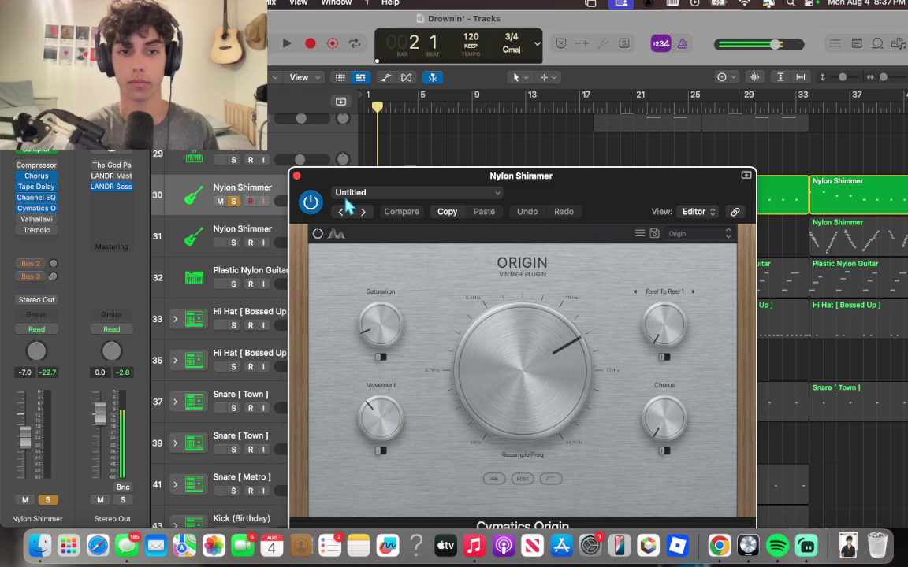
left_click(297, 177)
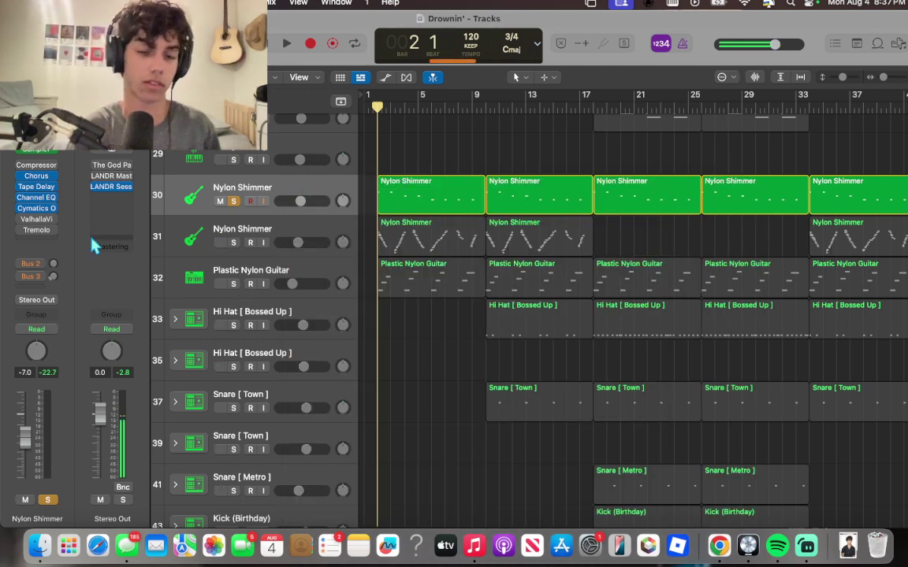
key("space")
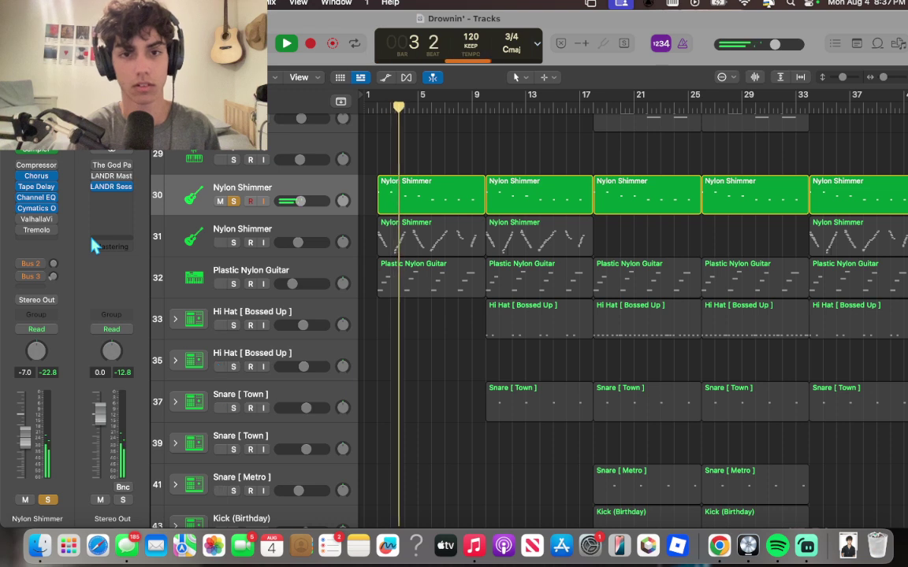
key("space")
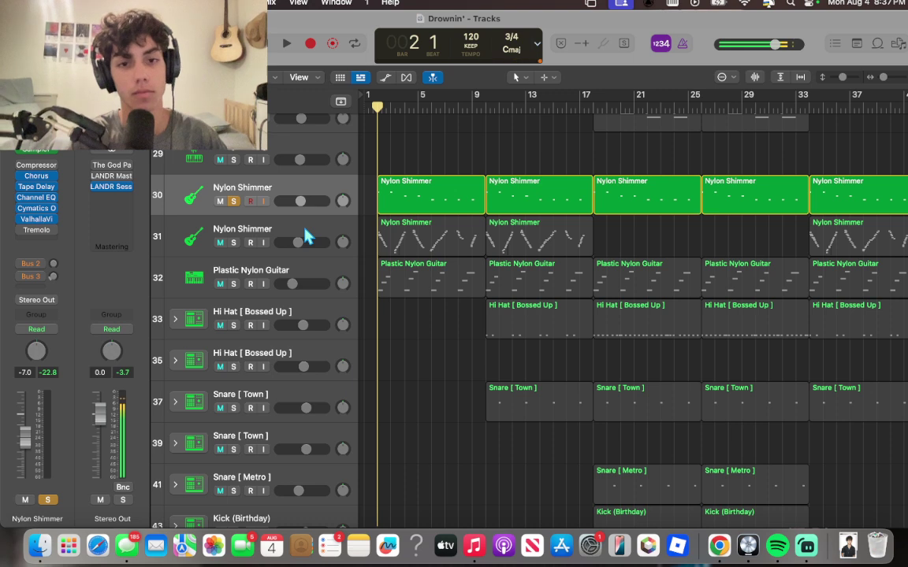
- Audition the track 30 Nylon Shimmer with ValhallaVintageVerb and Tremolo enabled again, viewing the Tremolo settings during playback
key("space")
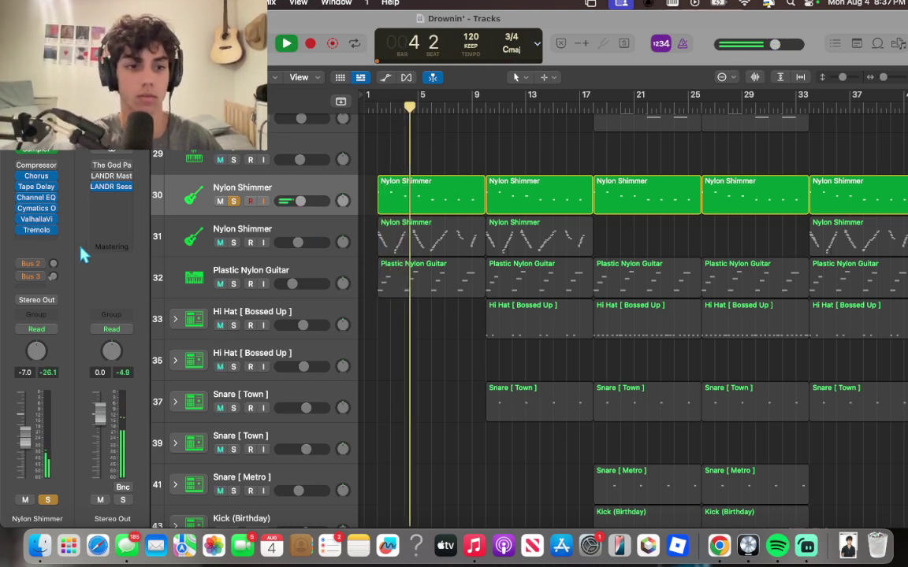
left_click(35, 230)
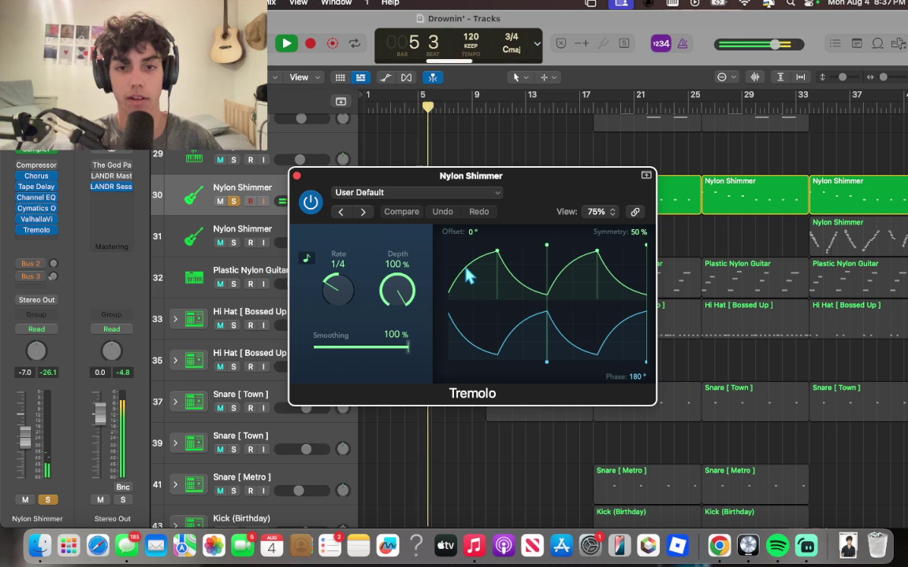
left_click(296, 175)
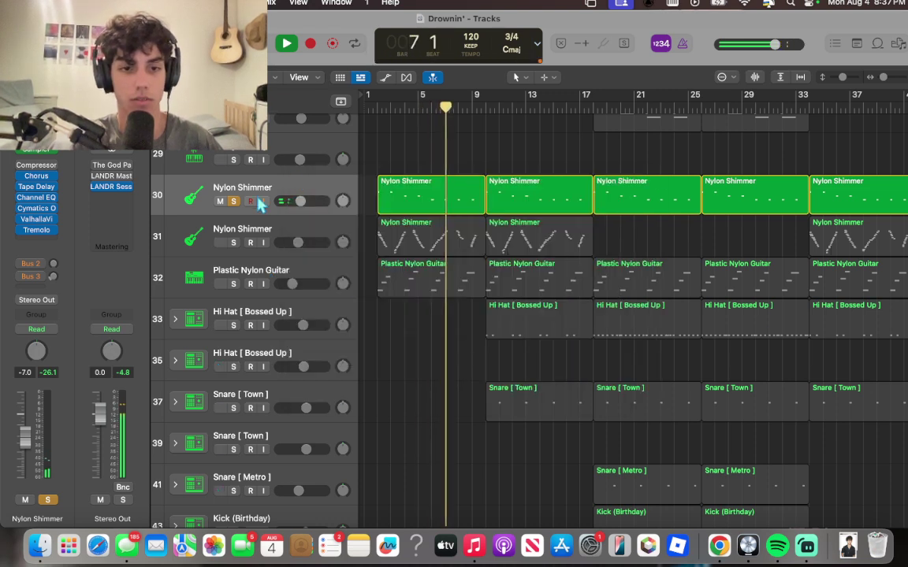
key("space")
- Solo the Nylon Shimmer on track 31 instead of track 30, select it and move the playhead to bar 2
left_click(233, 243)
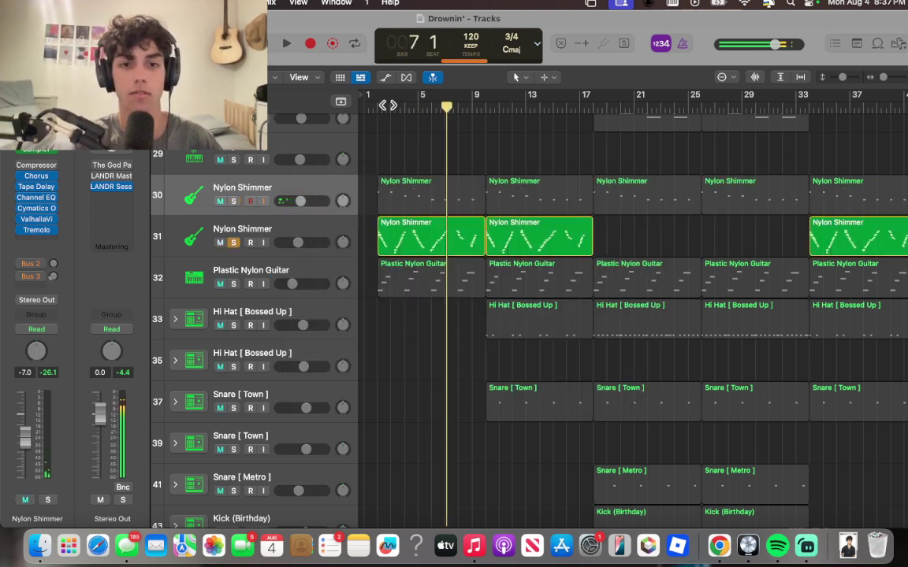
left_click(374, 105)
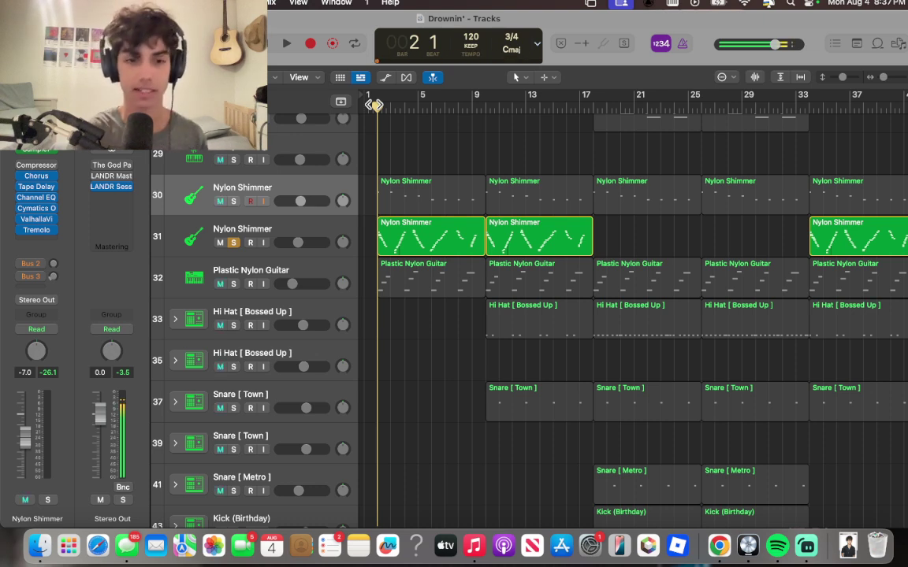
left_click(279, 229)
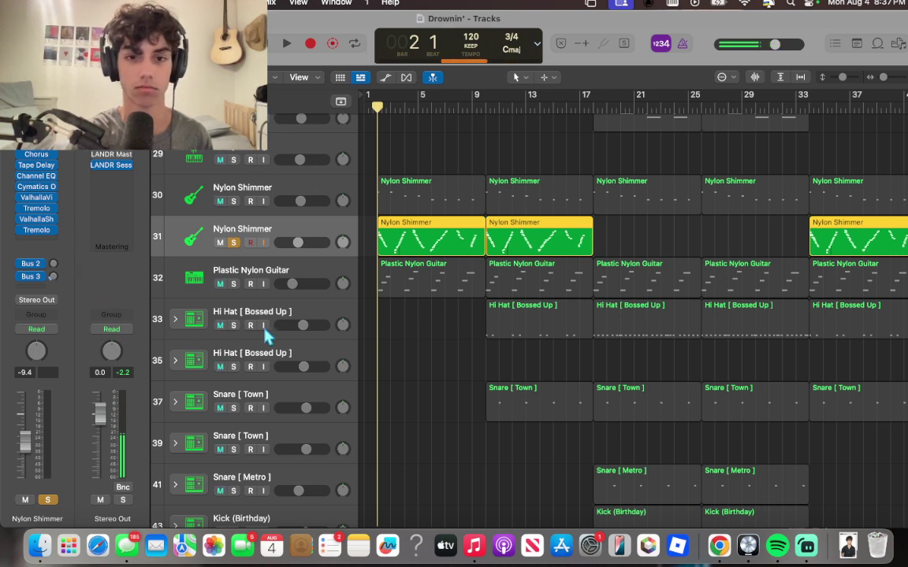
- Audition the track 31 Nylon Shimmer with all its effects, and again with the effects from Cymatics Origin onward bypassed
key("space")
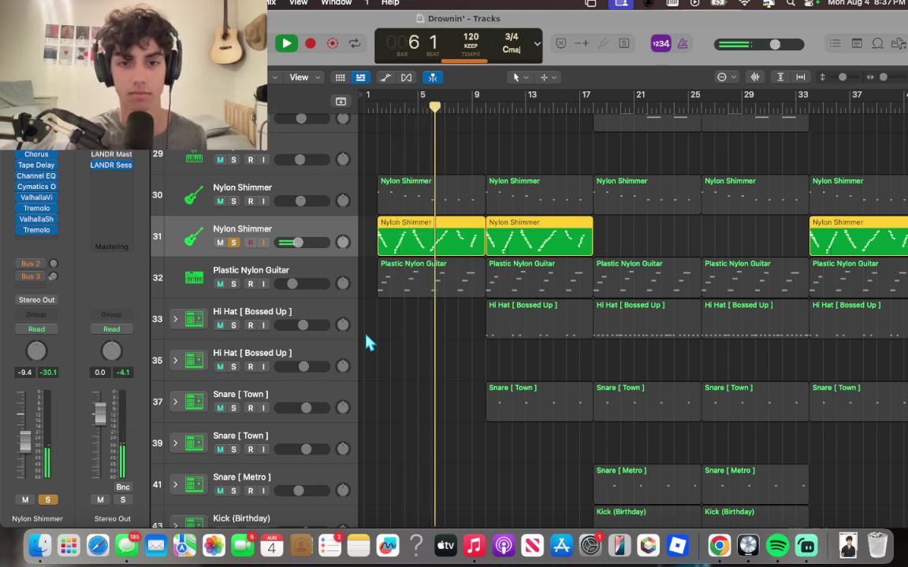
key("space")
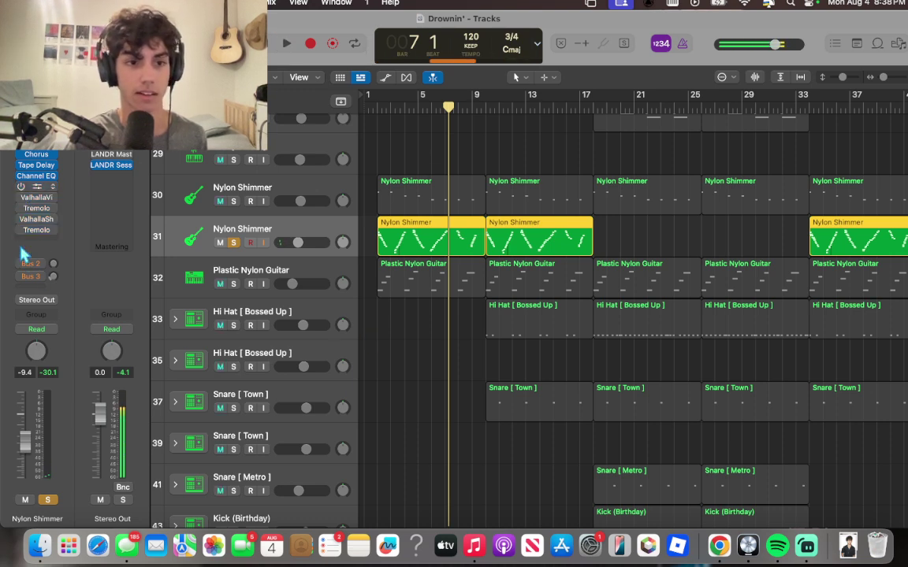
key("Return")
key("space")
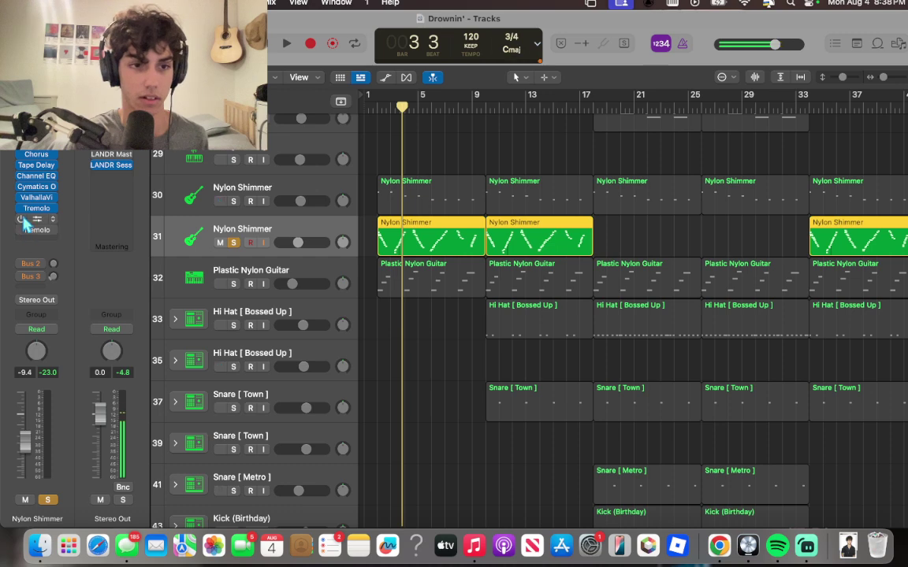
- Audition the track 31 Nylon Shimmer with every effect enabled and no plugin window open, and turn off its solo
left_click(299, 178)
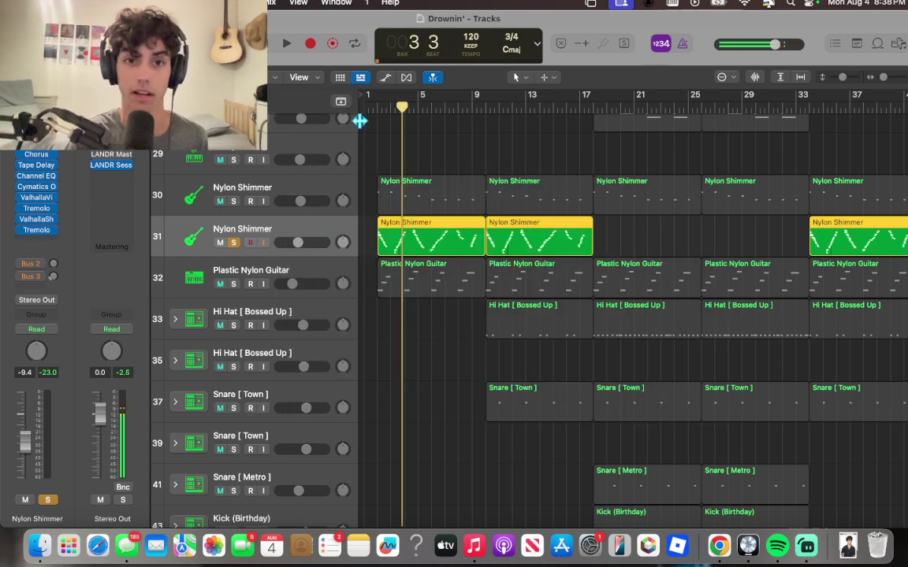
key("Return")
key("space")
key("Return")
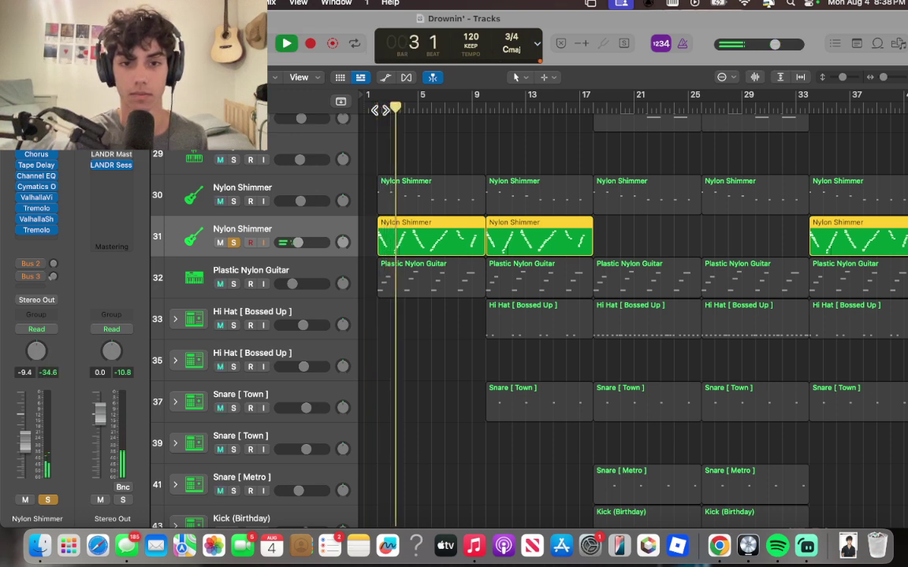
key("space")
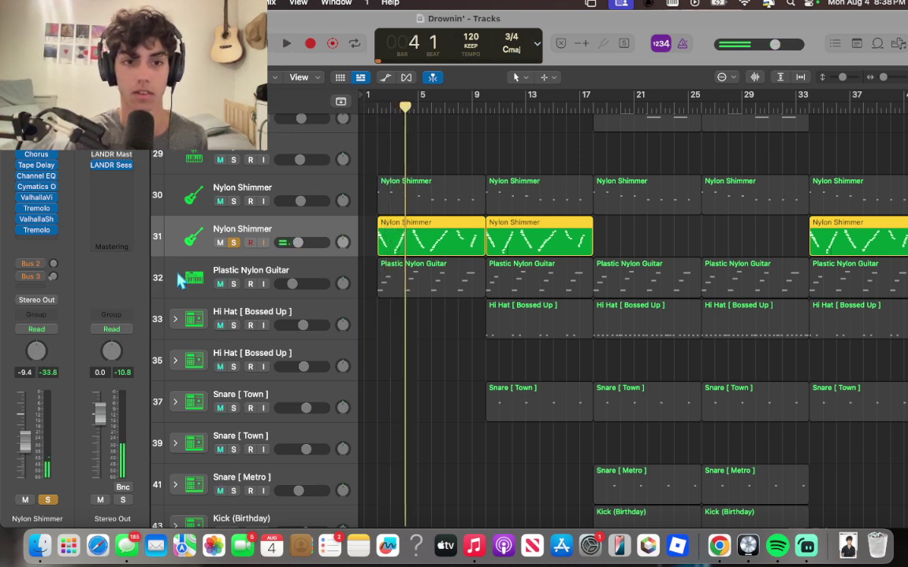
left_click(225, 243)
left_click(233, 244)
- Look over the arrangement from the choir audio tracks down to the kick track, and clear the region selection
scroll(294, 284, "down", 1)
scroll(294, 284, "up", 5)
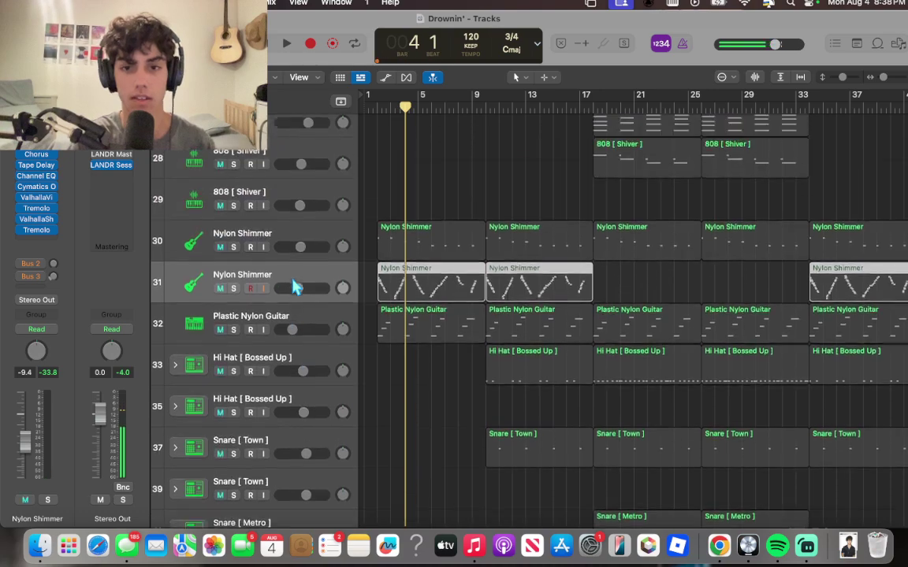
scroll(293, 288, "right", 5)
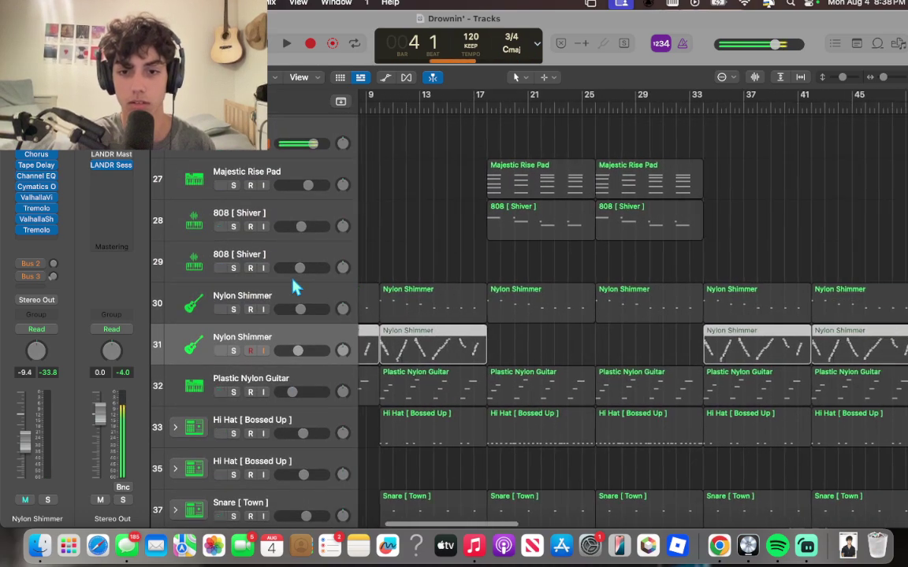
scroll(451, 303, "up", 4)
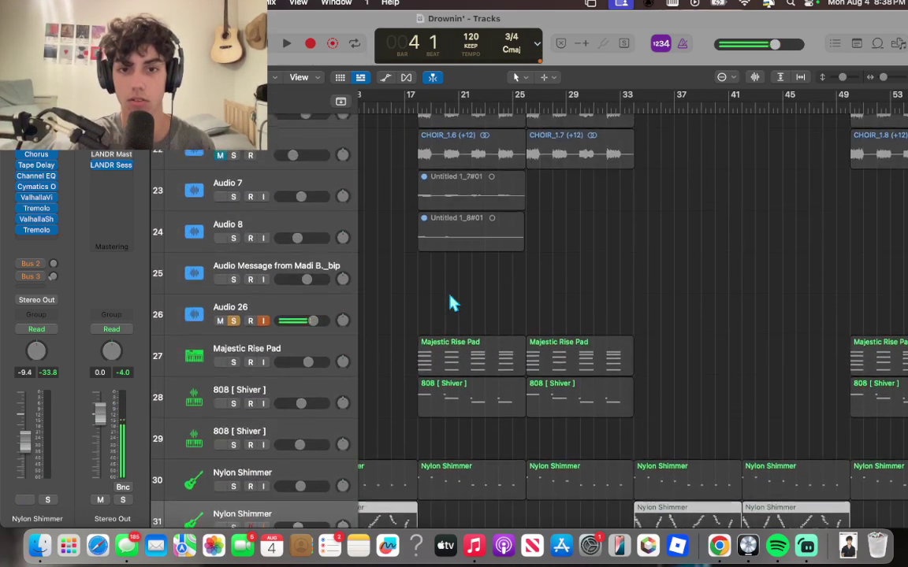
scroll(452, 303, "down", 8)
scroll(452, 303, "up", 1)
scroll(452, 304, "left", 5)
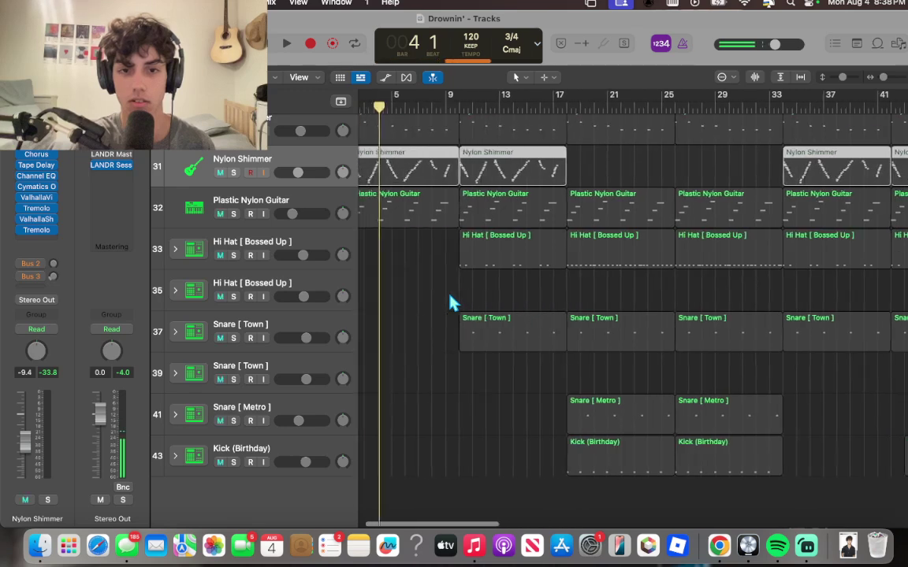
scroll(451, 304, "up", 5)
scroll(451, 303, "down", 3)
scroll(451, 303, "right", 1)
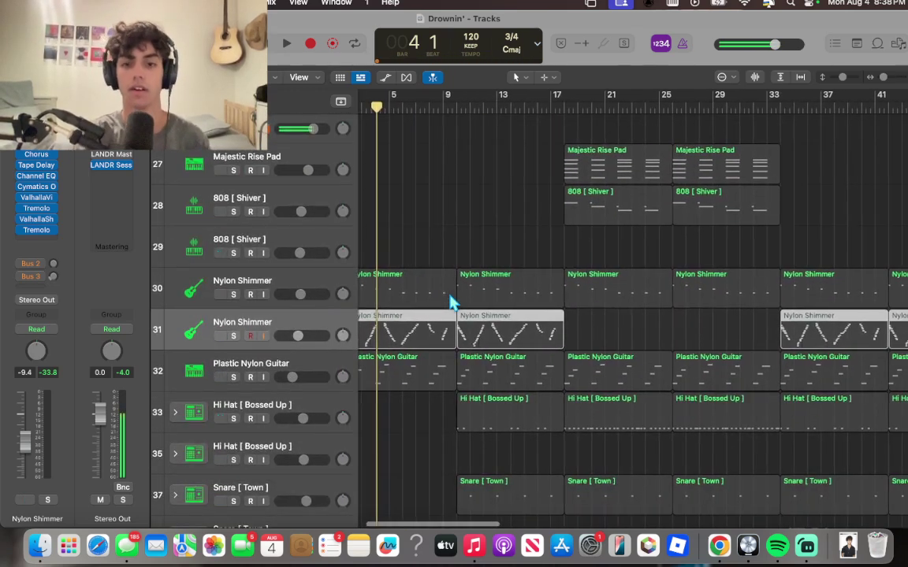
scroll(527, 212, "right", 3)
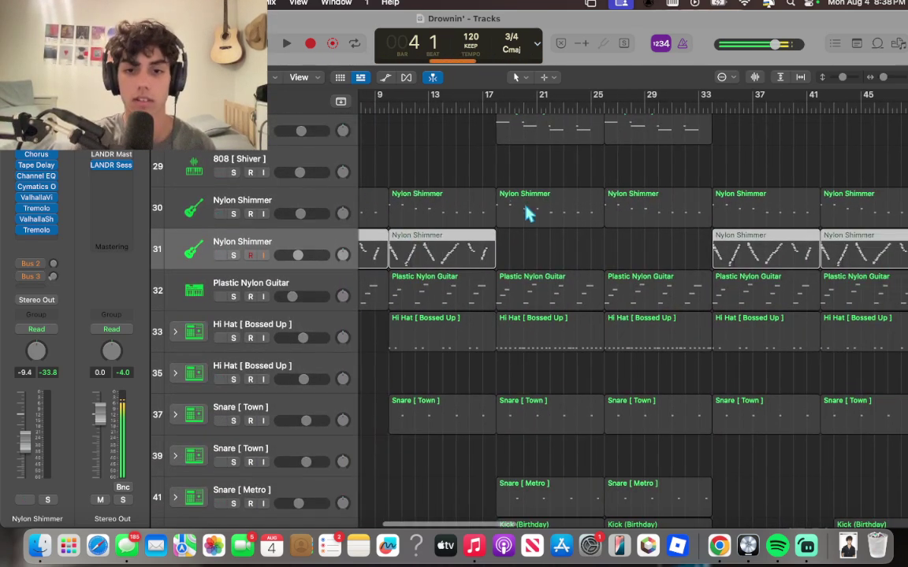
scroll(486, 251, "up", 2)
scroll(486, 250, "up", 1)
scroll(486, 251, "right", 1)
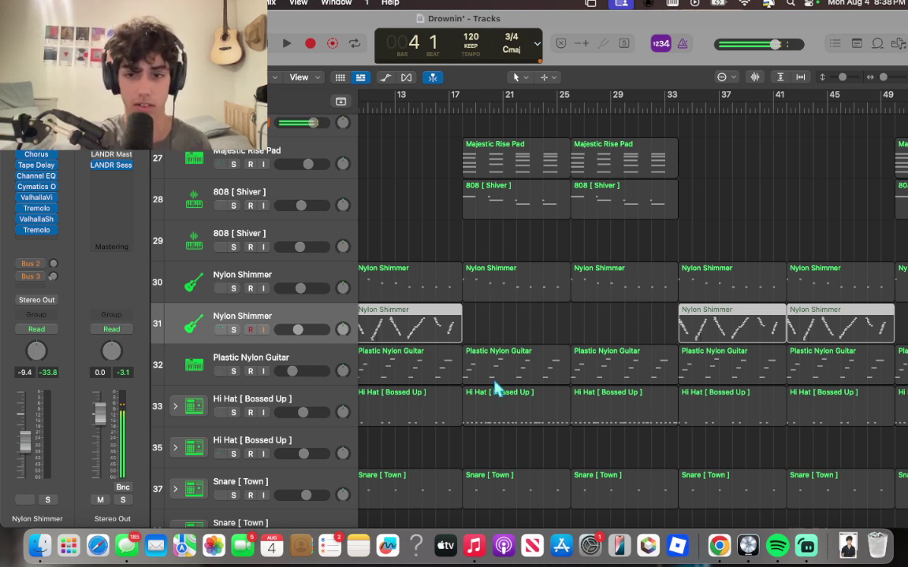
left_click(484, 333)
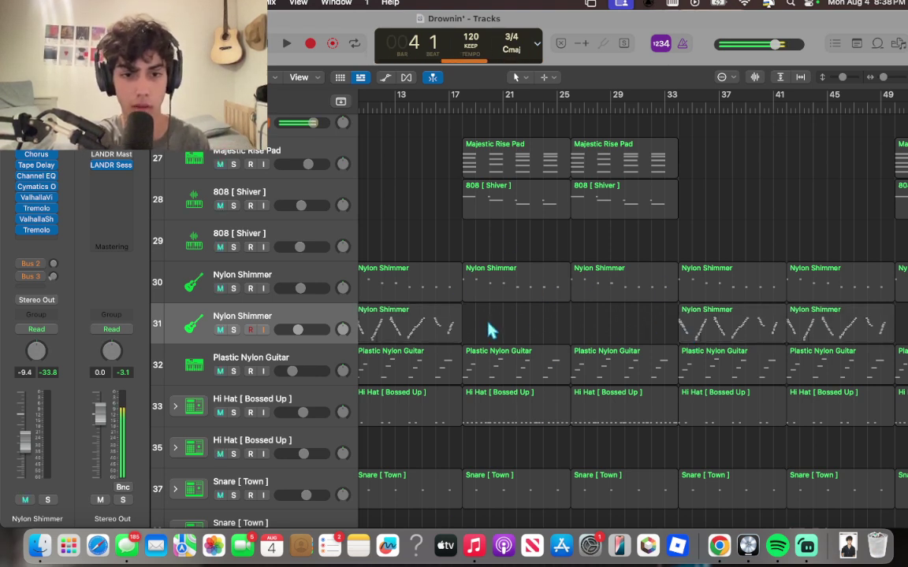
- Solo and select the Majestic Rise Pad with the playhead at bar 18, and check its sound in the library before hiding it
left_click(233, 165)
left_click(255, 157)
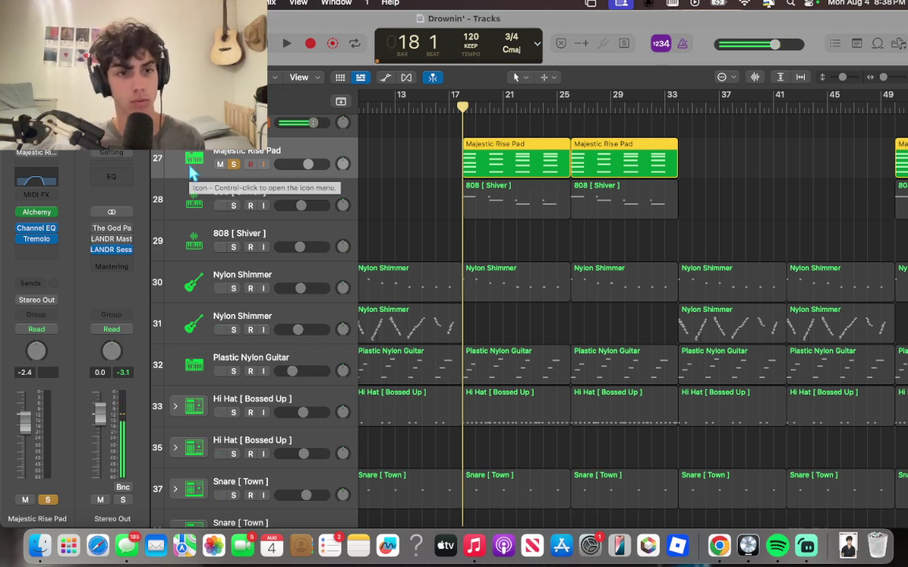
key("y")
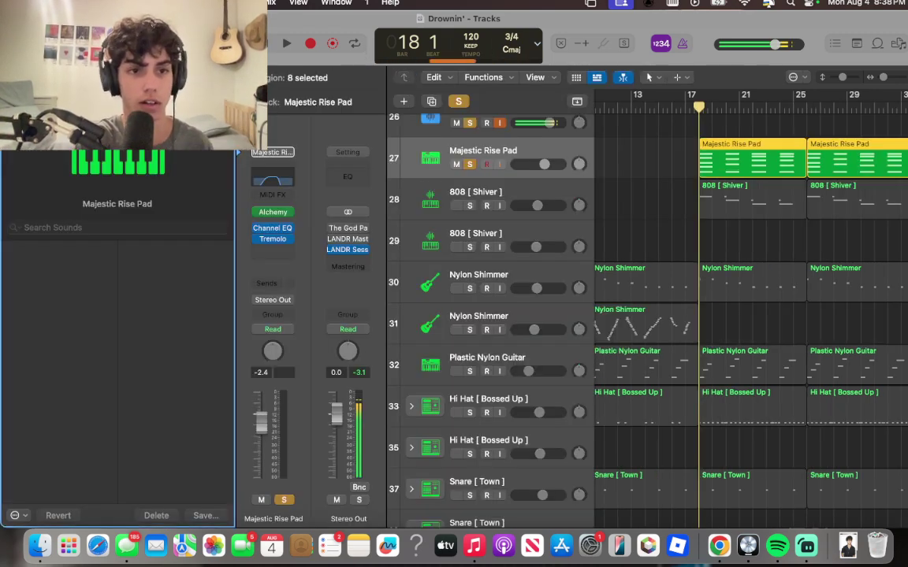
key("y")
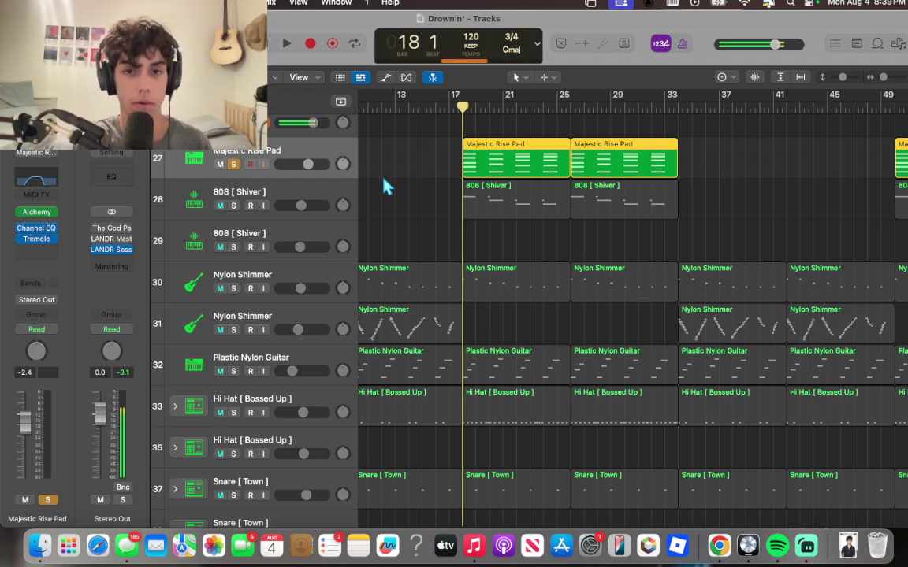
- Audition the soloed Majestic Rise Pad from bar 18 while looking over the neighbouring tracks, and stop playback
key("space")
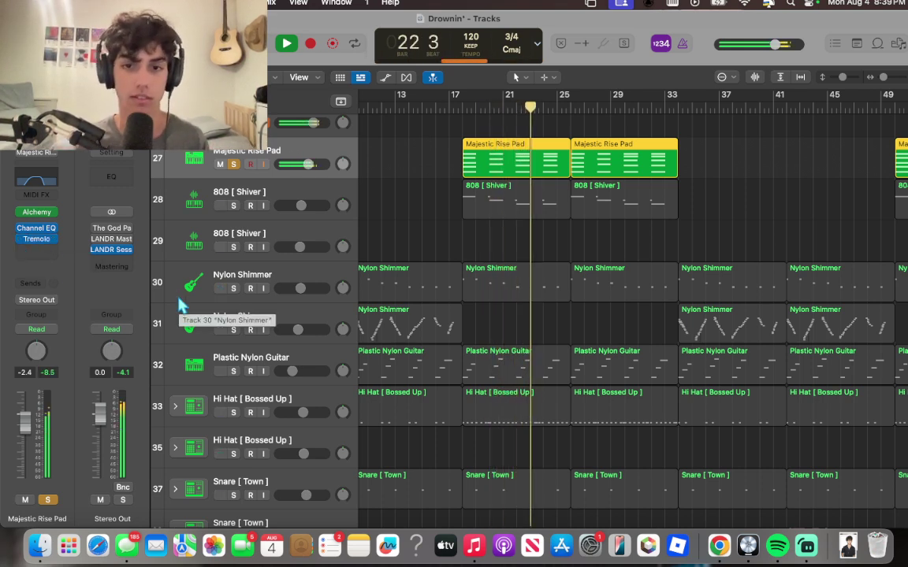
scroll(530, 182, "up", 5)
scroll(530, 177, "down", 4)
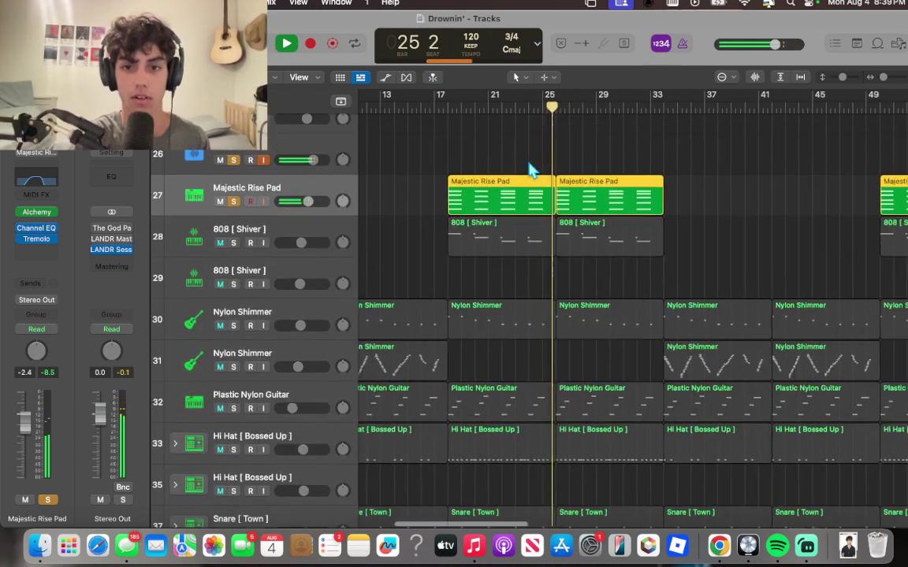
scroll(529, 169, "down", 3)
key("space")
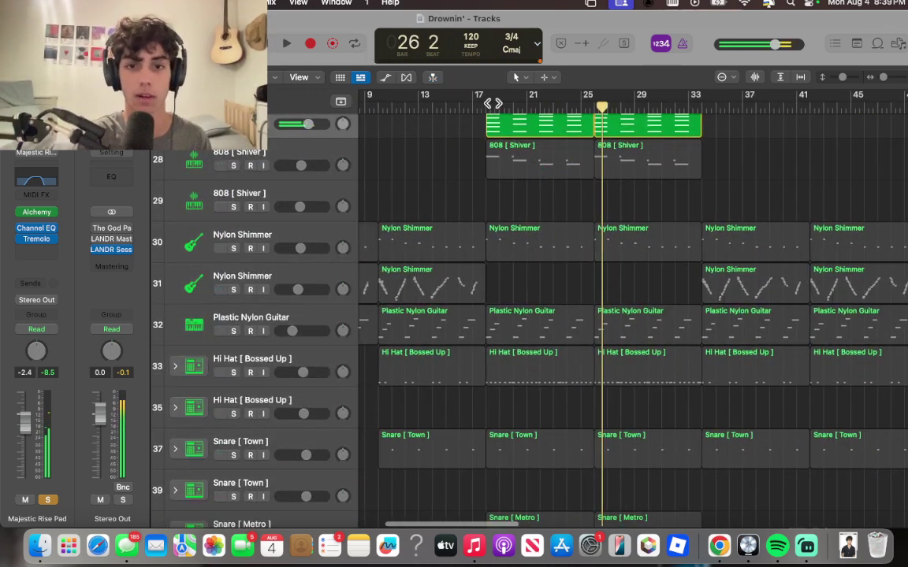
- Audition the Majestic Rise Pad together with the track 28 808 [ Shiver ] from bar 17, and turn off both solos
left_click(481, 103)
left_click(233, 166)
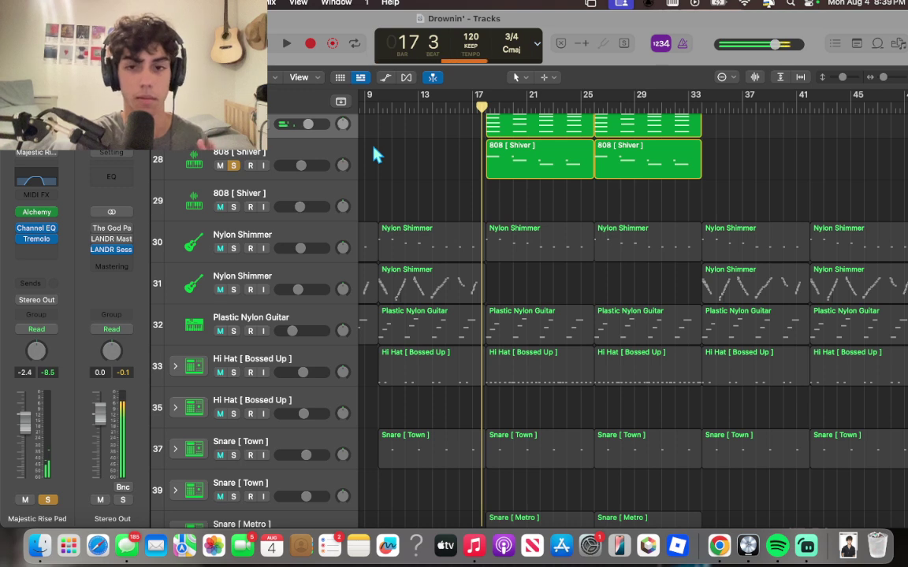
key("space")
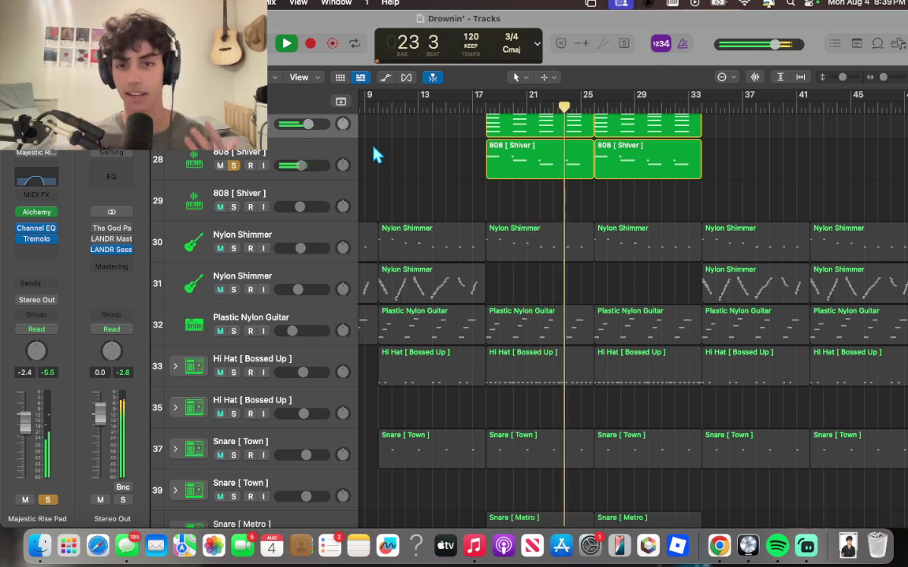
key("space")
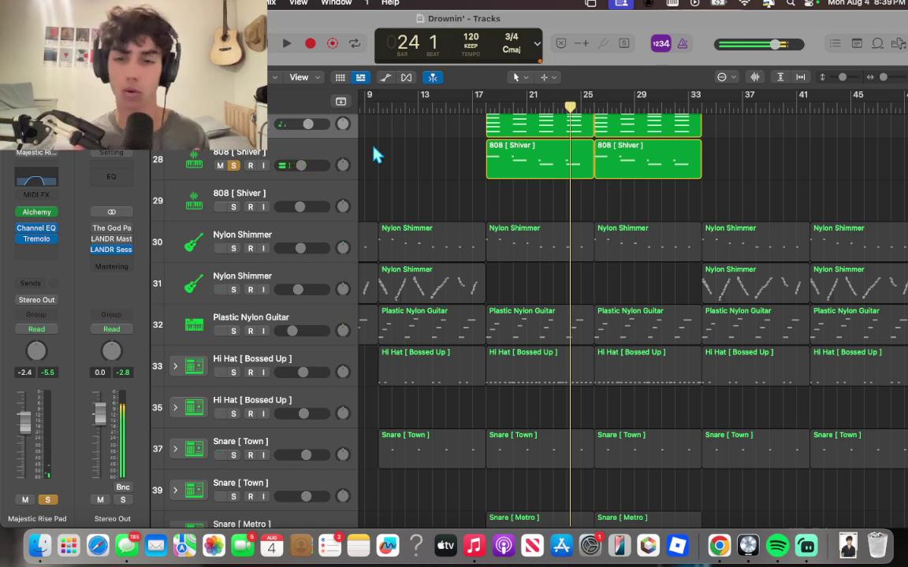
scroll(416, 166, "up", 5)
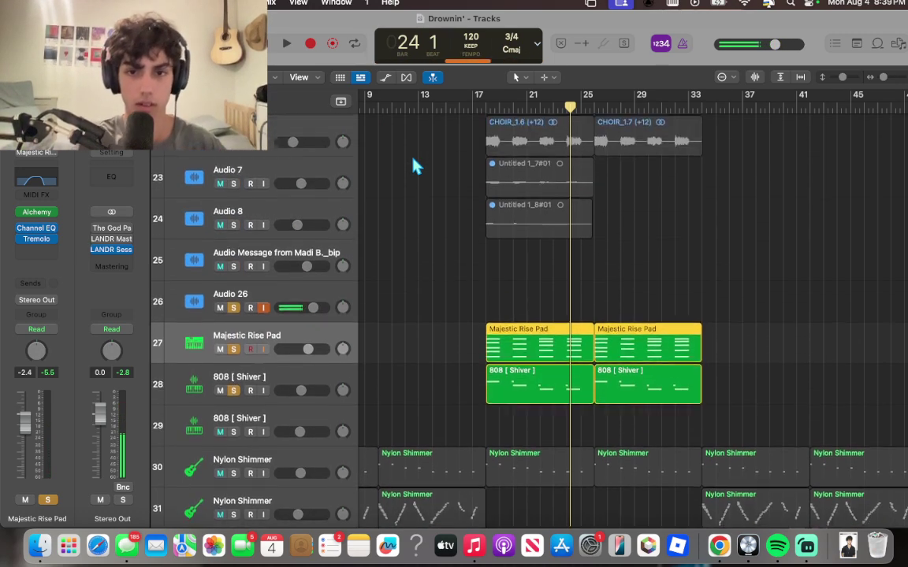
left_click(233, 326)
left_click(233, 367)
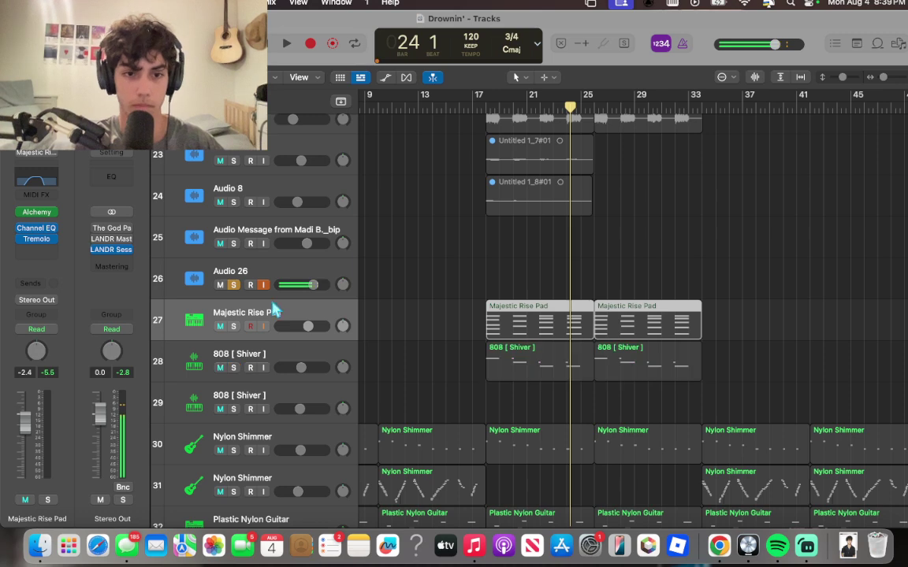
- Solo the CHOIR_1 track and the Audio 18 choir track
scroll(254, 285, "down", 6)
scroll(285, 325, "up", 6)
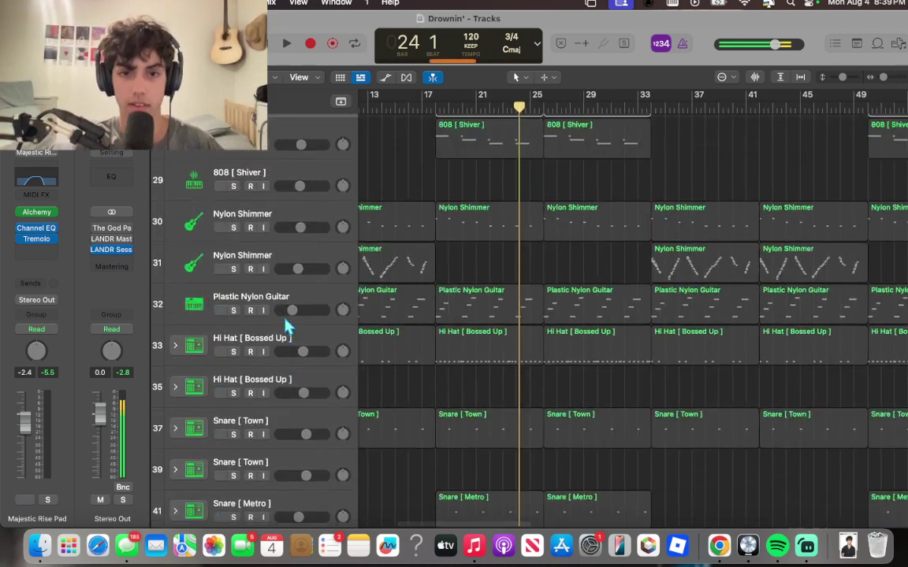
scroll(467, 282, "up", 3)
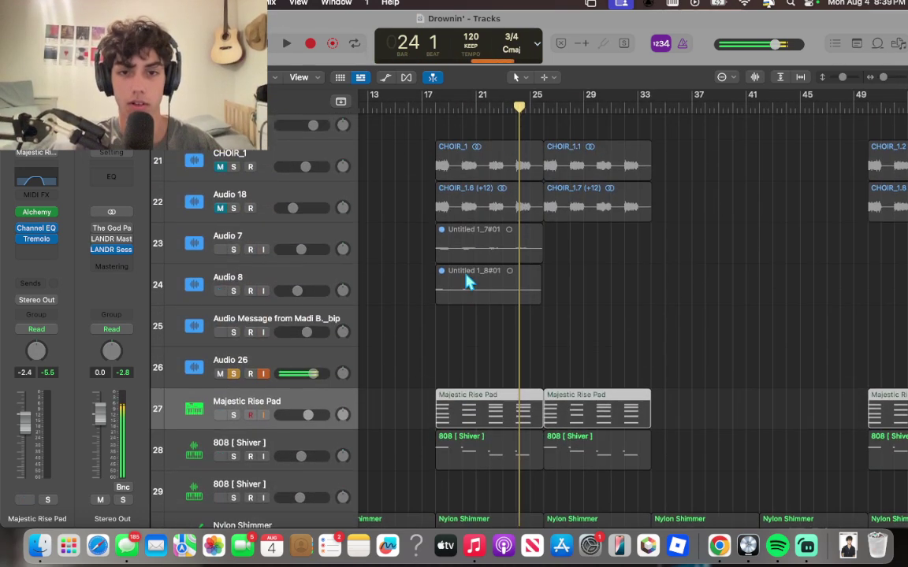
left_click(233, 166)
left_click(233, 207)
- Audition the soloed CHOIR_1 and Audio 18 tracks together, selecting each in turn to view its effects, and stop playback
scroll(307, 203, "up", 2)
scroll(304, 203, "up", 10)
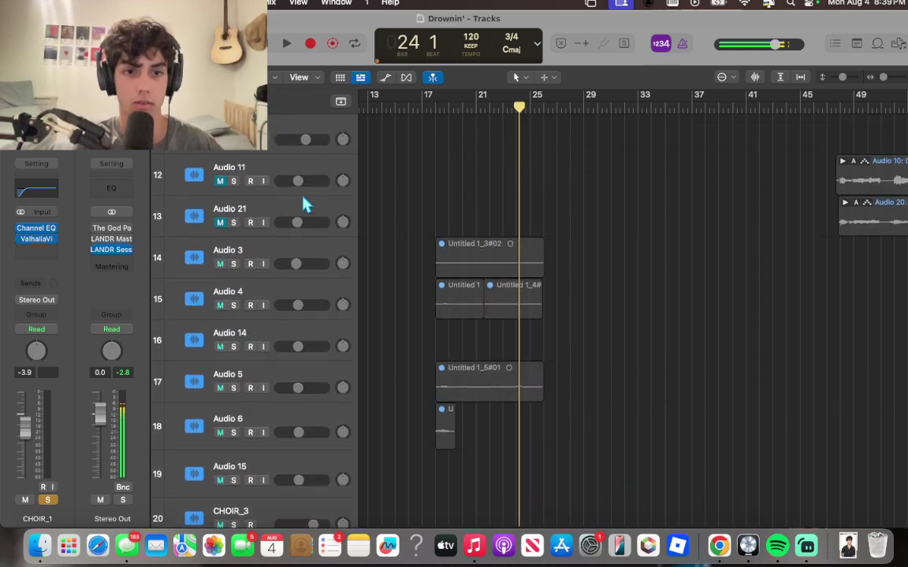
scroll(223, 307, "up", 2)
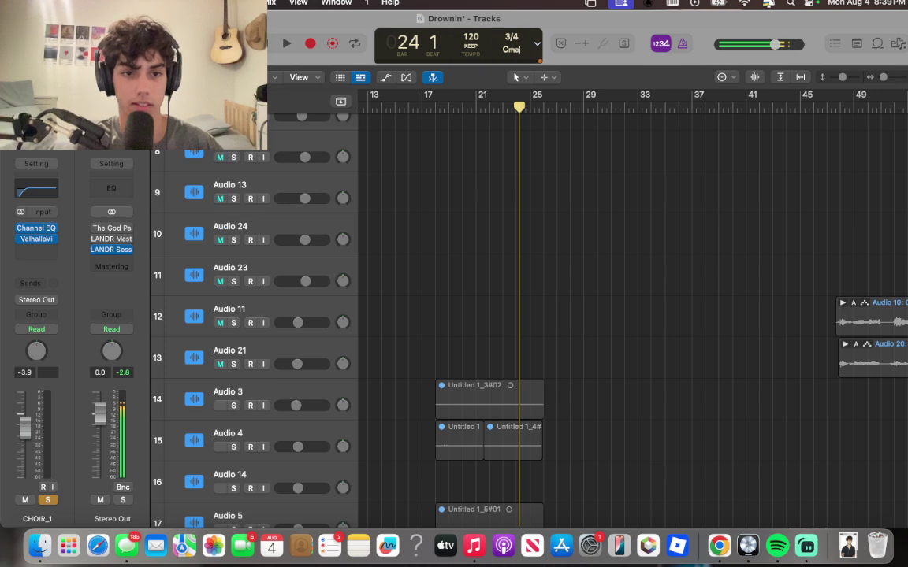
scroll(224, 236, "up", 4)
scroll(512, 315, "up", 3)
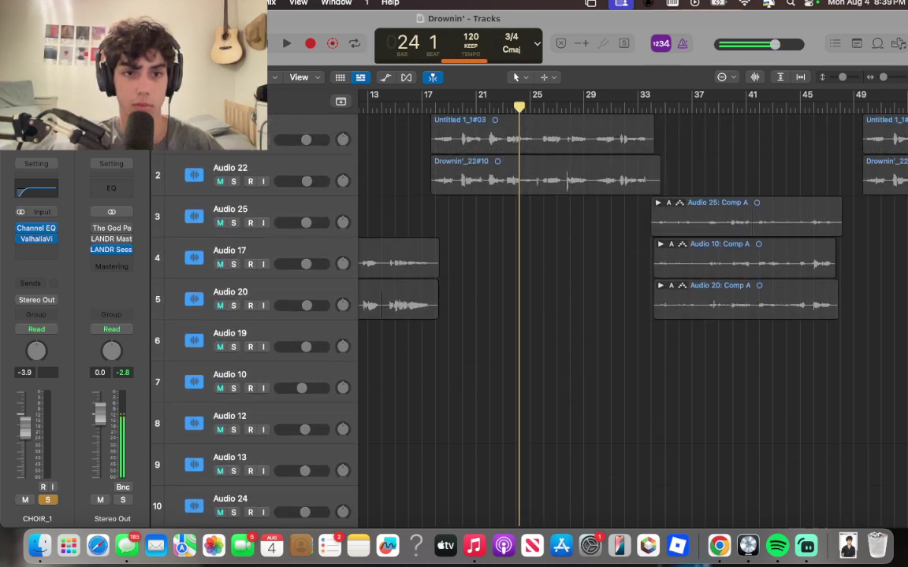
scroll(227, 148, "down", 15)
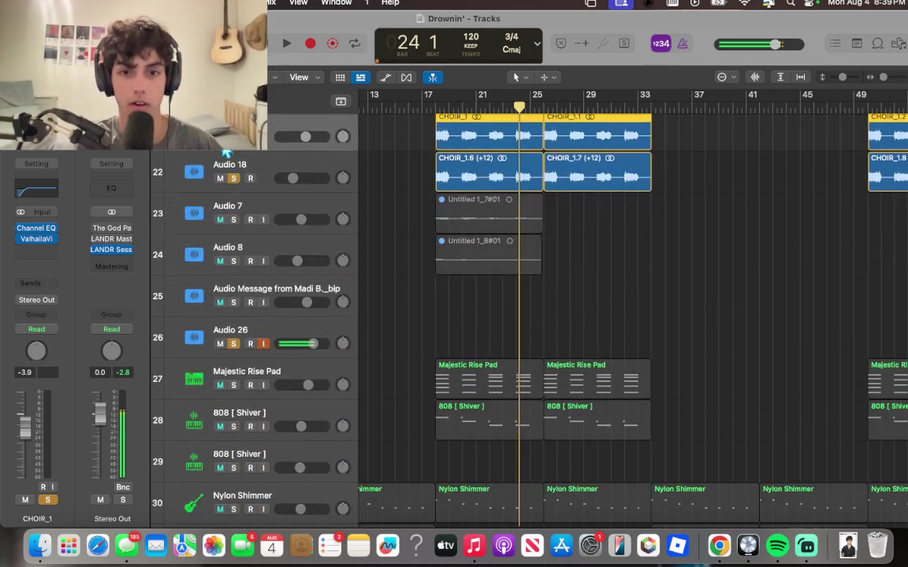
key("space")
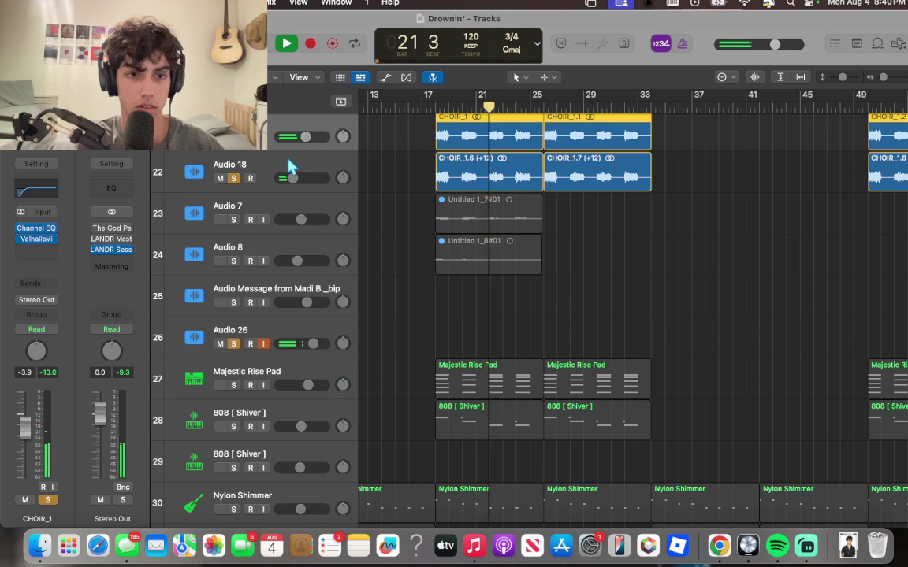
scroll(280, 122, "up", 1)
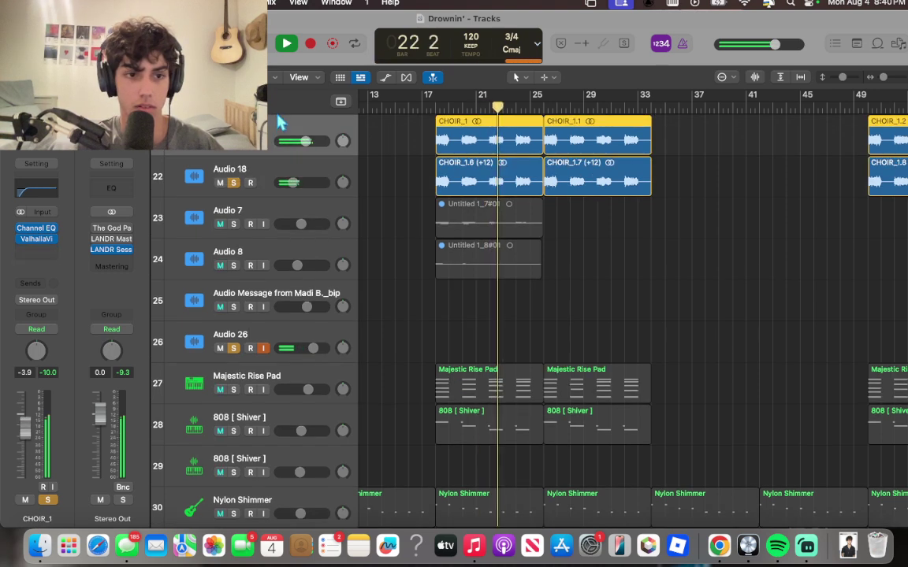
left_click(323, 177)
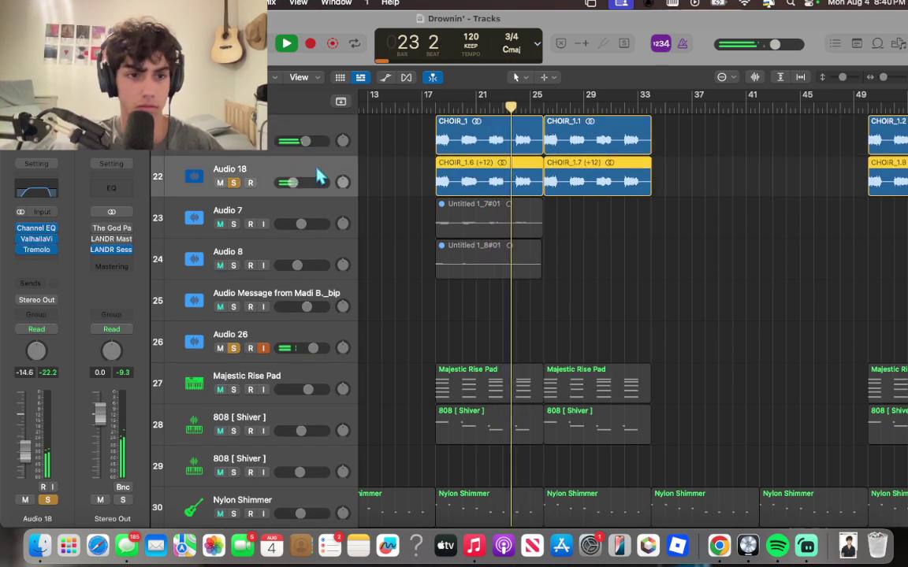
left_click(256, 136)
key("space")
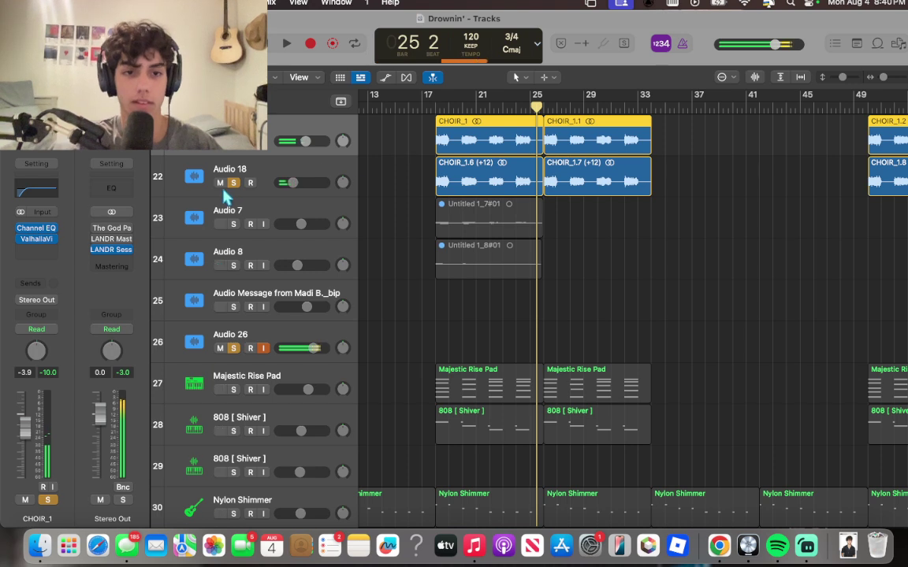
- Turn off the solo on Audio 18, audition CHOIR_1 on its own from bar 18, and stop playback
left_click(233, 182)
left_click(441, 108)
key("space")
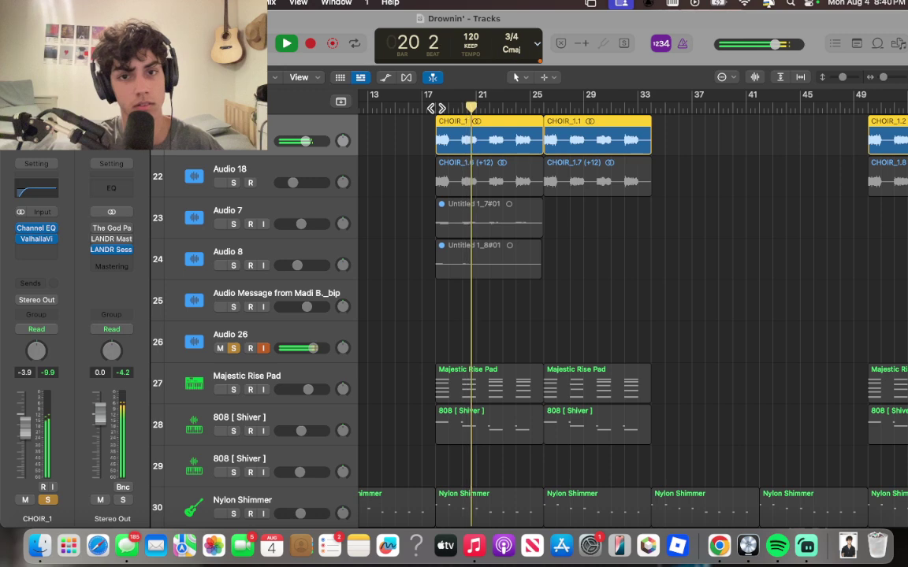
key("space")
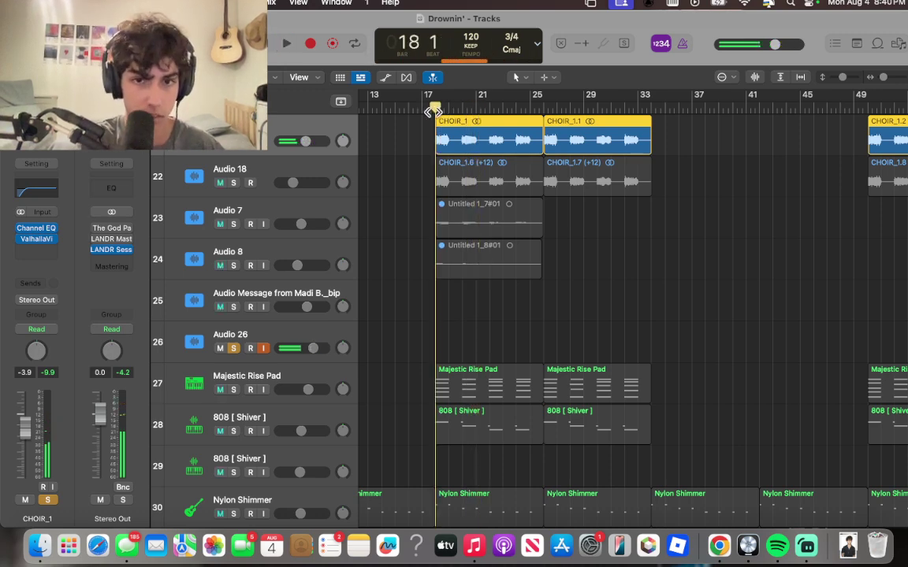
scroll(398, 171, "left", 3)
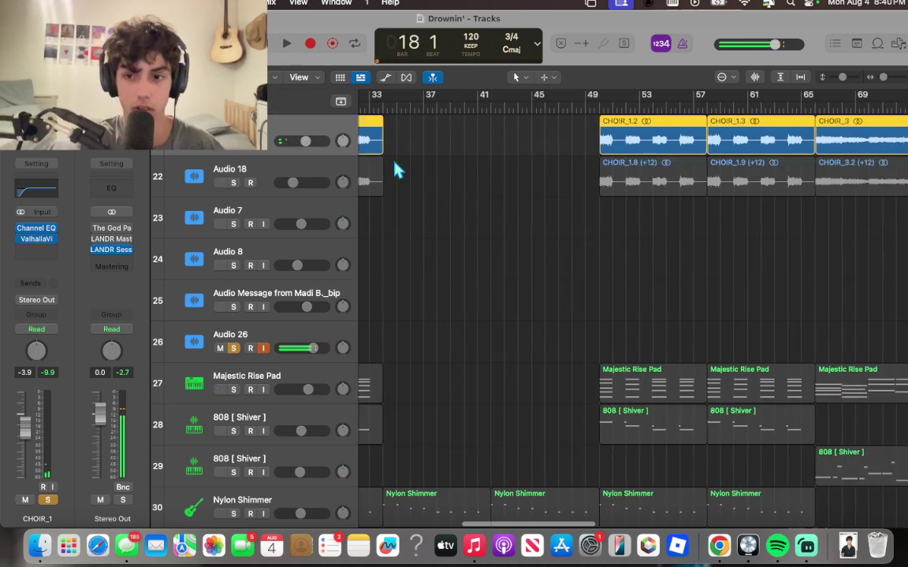
- Switch the solo from CHOIR_1 to Audio 18, audition the +12 choir from bar 18, and turn off its solo
left_click(234, 183)
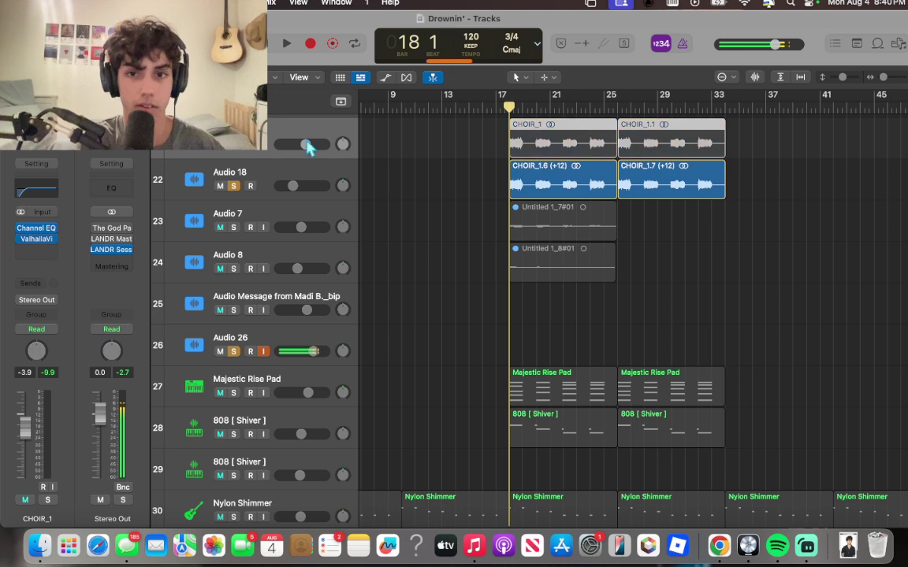
scroll(428, 164, "down", 1)
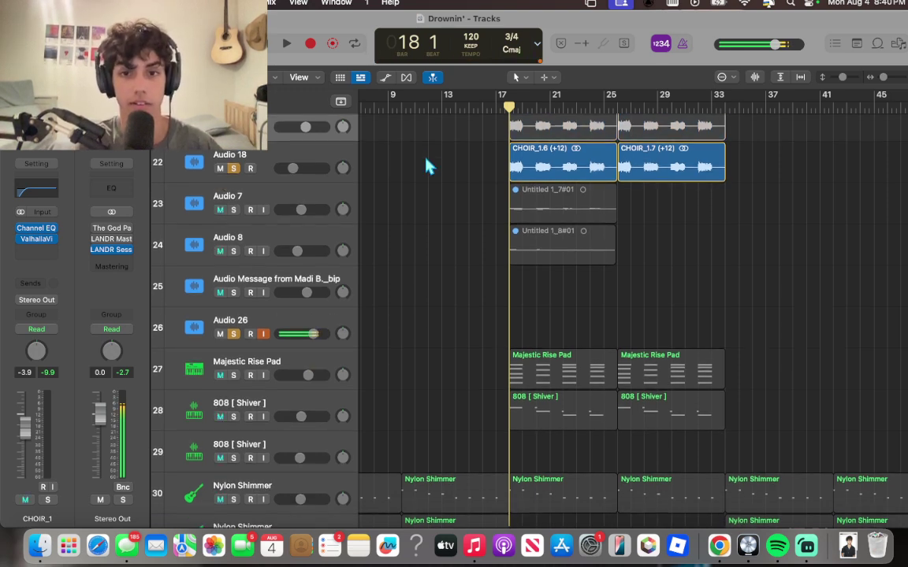
key("space")
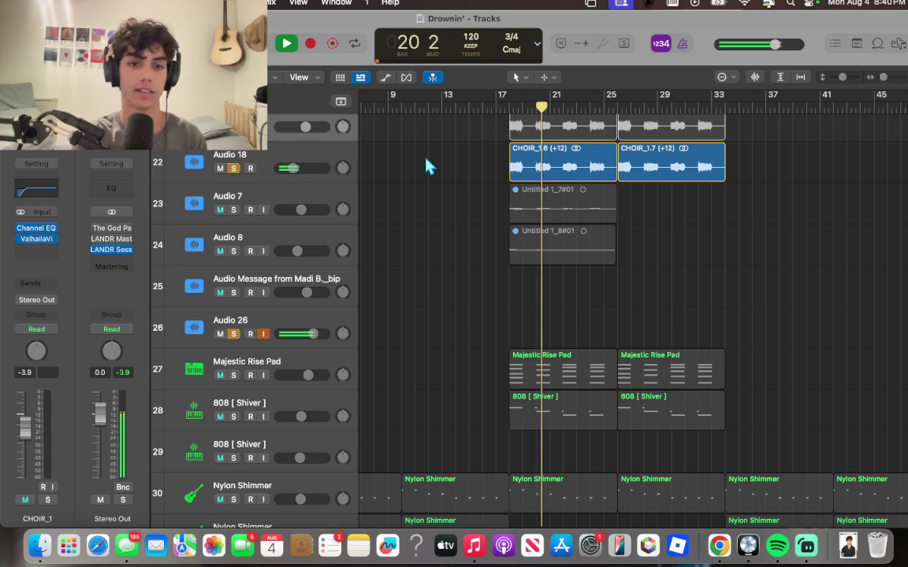
key("space")
left_click(233, 168)
- Place the playhead at bar 18 and solo CHOIR_1, Audio 18, the Majestic Rise Pad and the track 28 808 [ Shiver ]
scroll(381, 172, "down", 4)
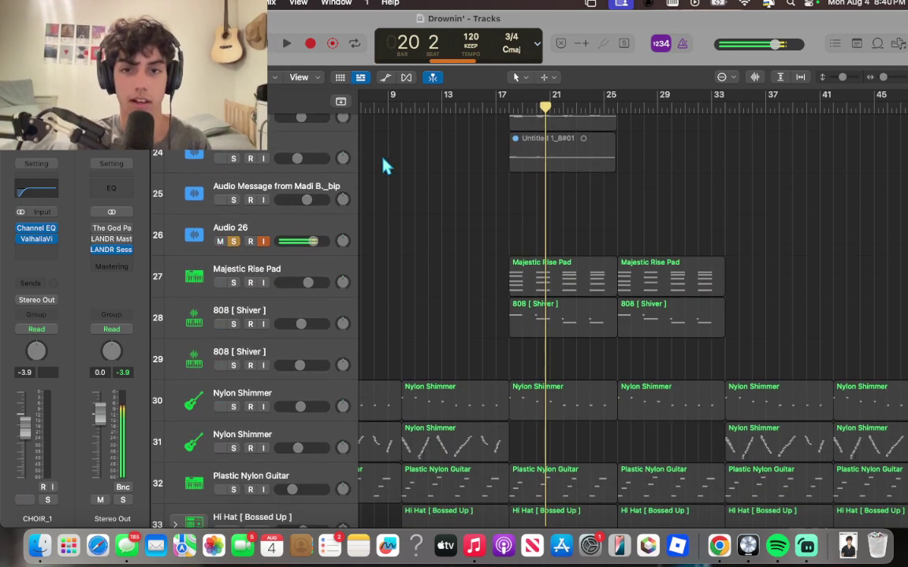
scroll(488, 150, "up", 3)
left_click(505, 102)
left_click_drag(504, 104, 510, 105)
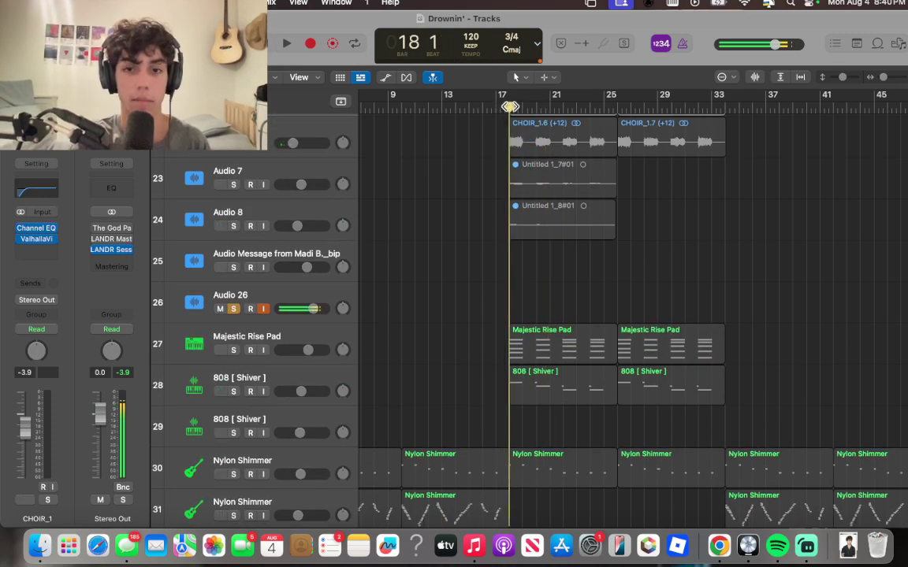
scroll(507, 154, "up", 3)
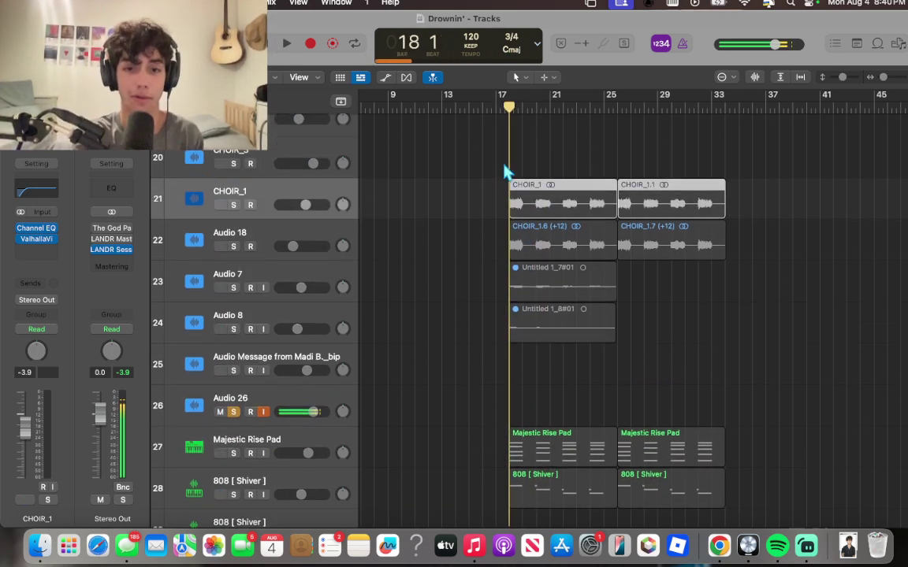
left_click(233, 205)
left_click(234, 246)
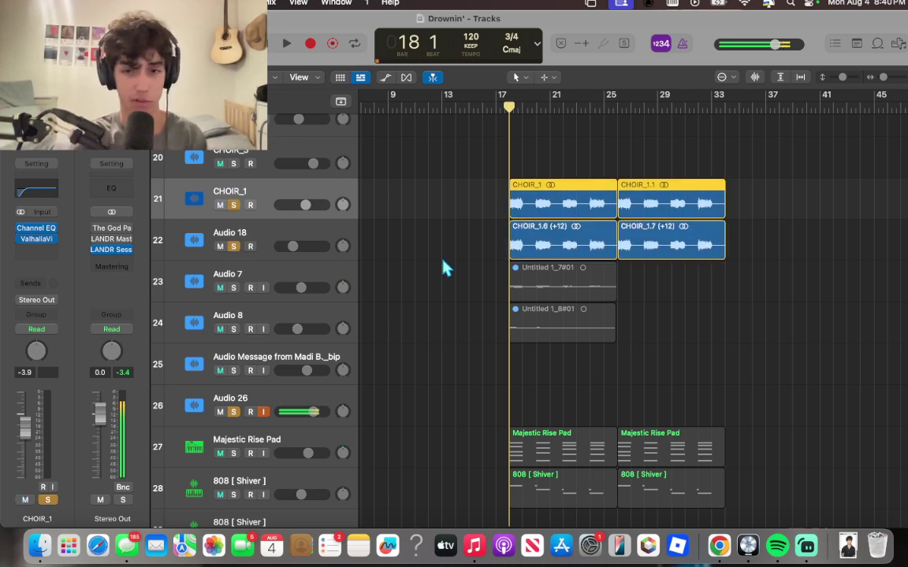
scroll(444, 268, "down", 3)
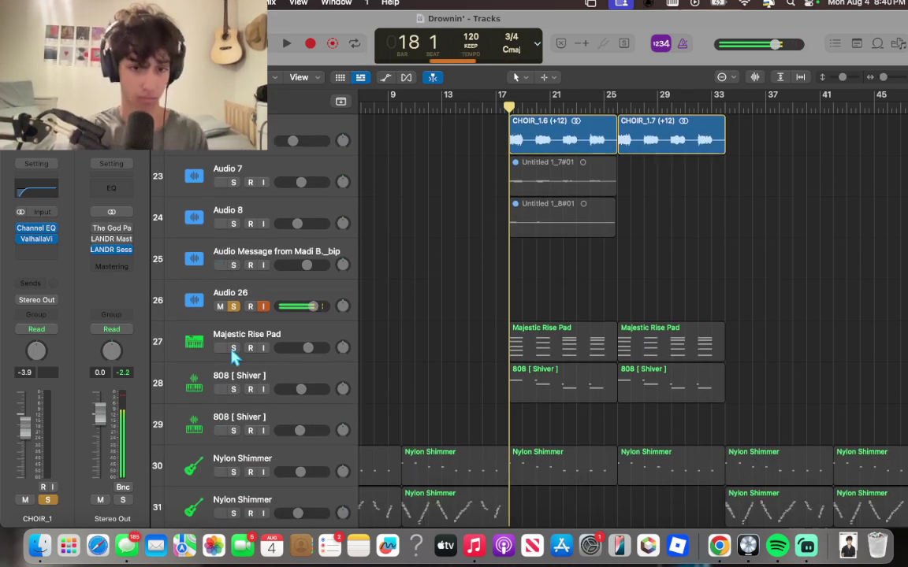
left_click(233, 348)
left_click(233, 389)
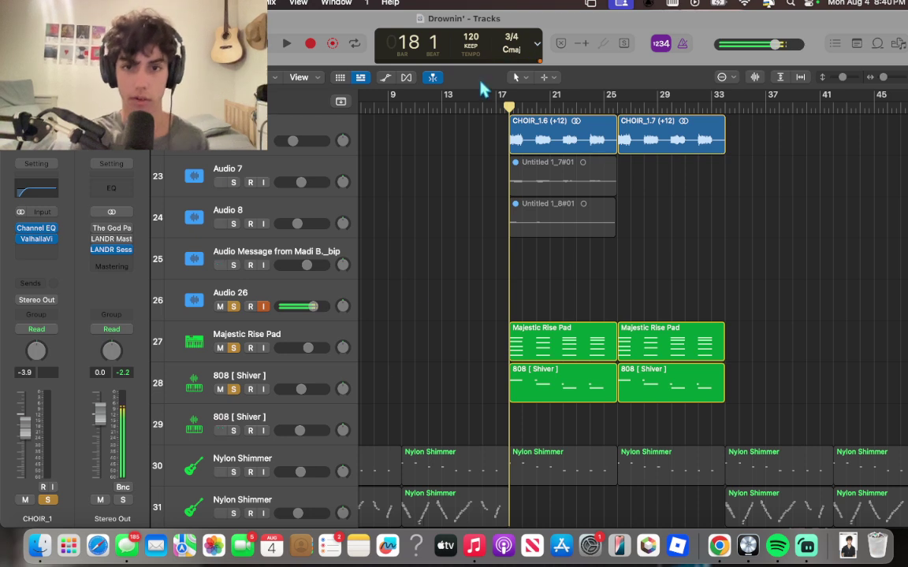
- Audition the choir tracks, Majestic Rise Pad and 808 together from bar 18, and turn off their solos
key("space")
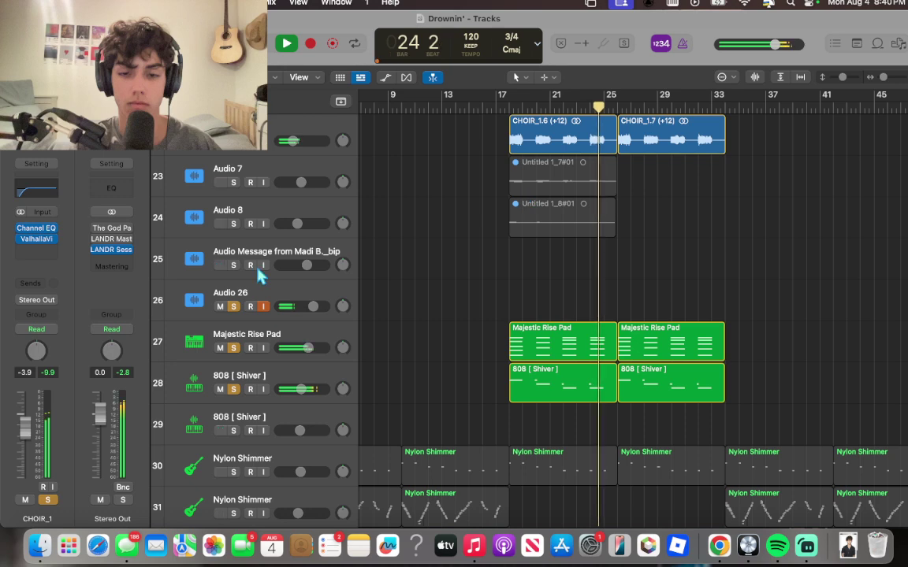
key("space")
left_click_drag(233, 307, 235, 389)
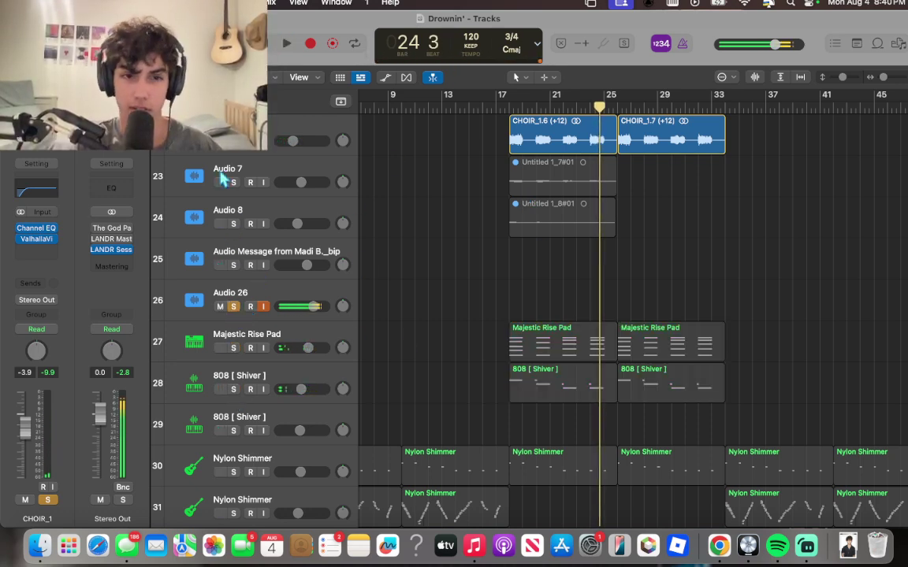
scroll(236, 154, "up", 2)
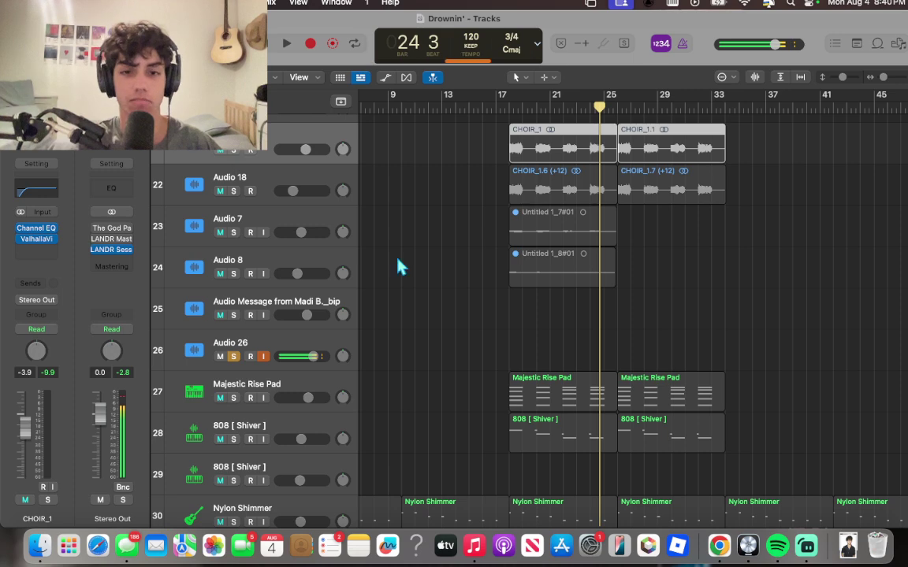
- Place the playhead at bar 66, solo the Majestic Rise Pad, and start auditioning it
scroll(411, 300, "down", 10)
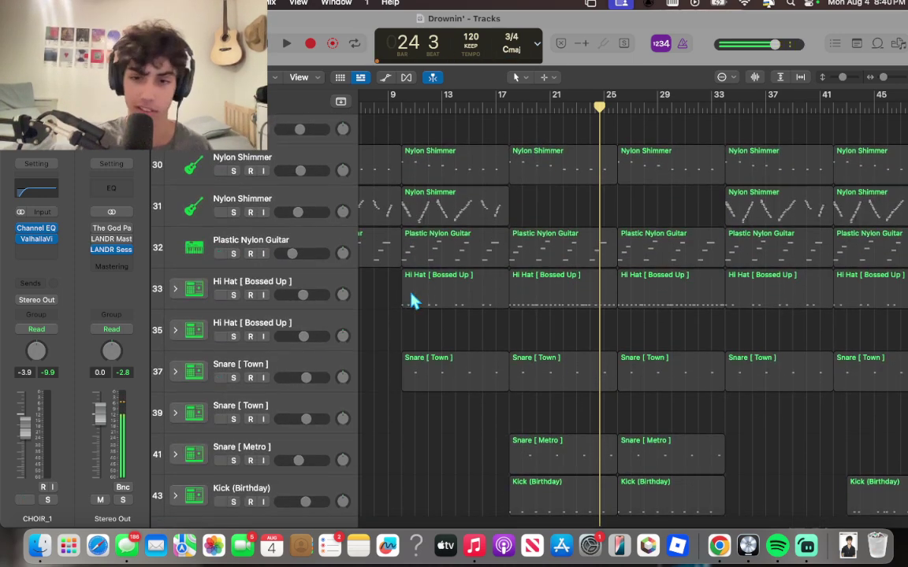
scroll(411, 300, "right", 10)
scroll(413, 301, "up", 5)
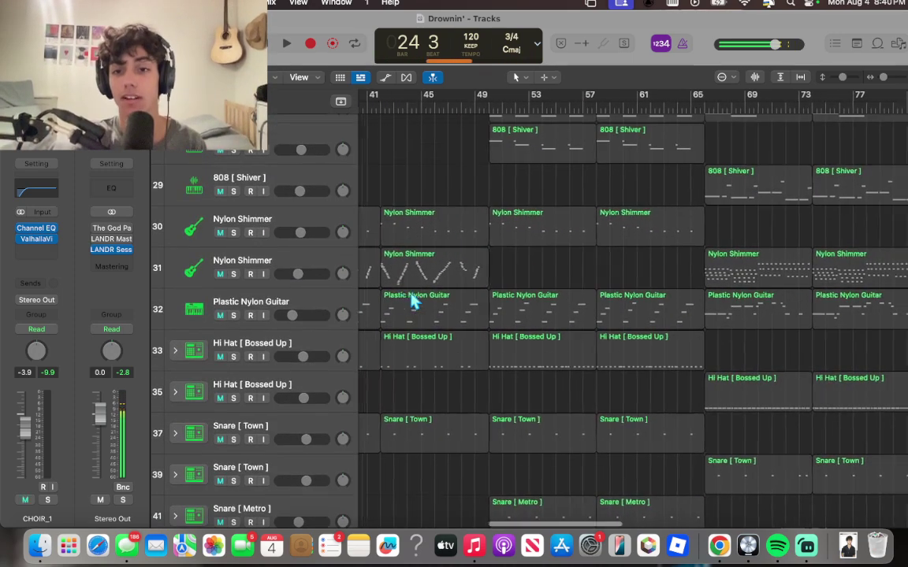
scroll(414, 301, "right", 3)
scroll(414, 301, "down", 2)
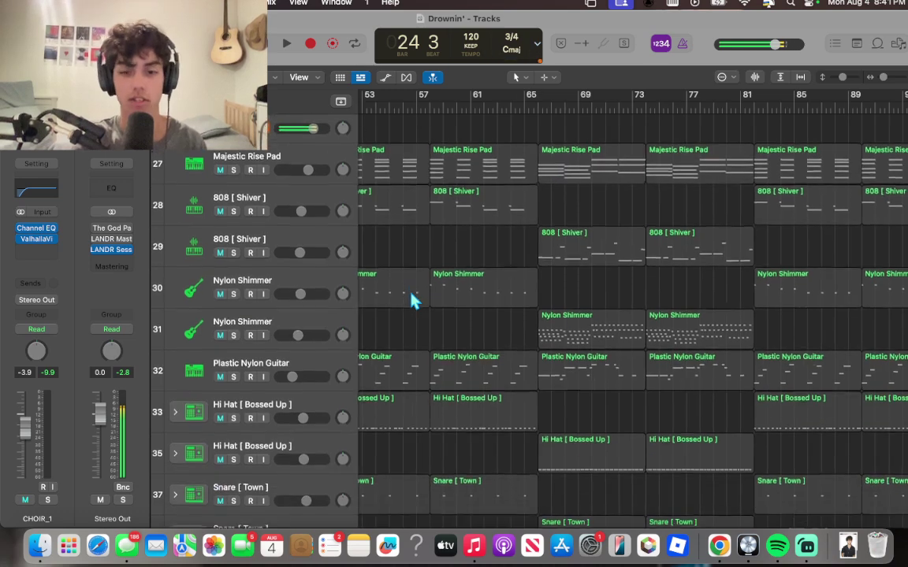
scroll(413, 300, "right", 1)
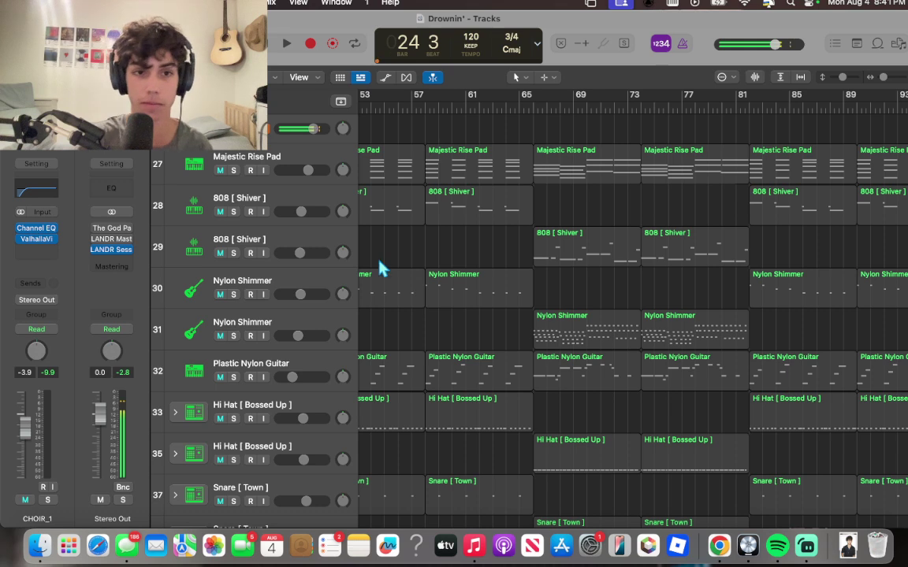
left_click(322, 168)
left_click(534, 104)
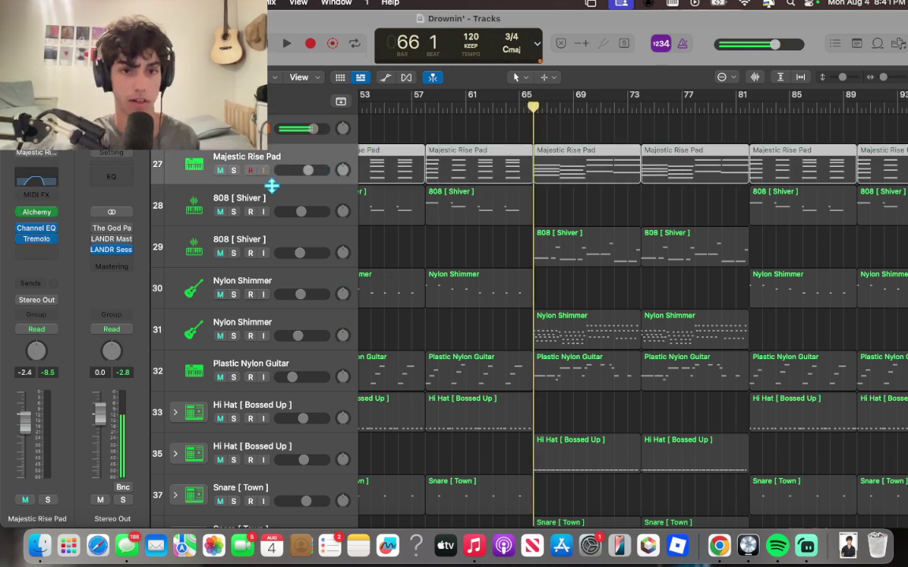
left_click(233, 171)
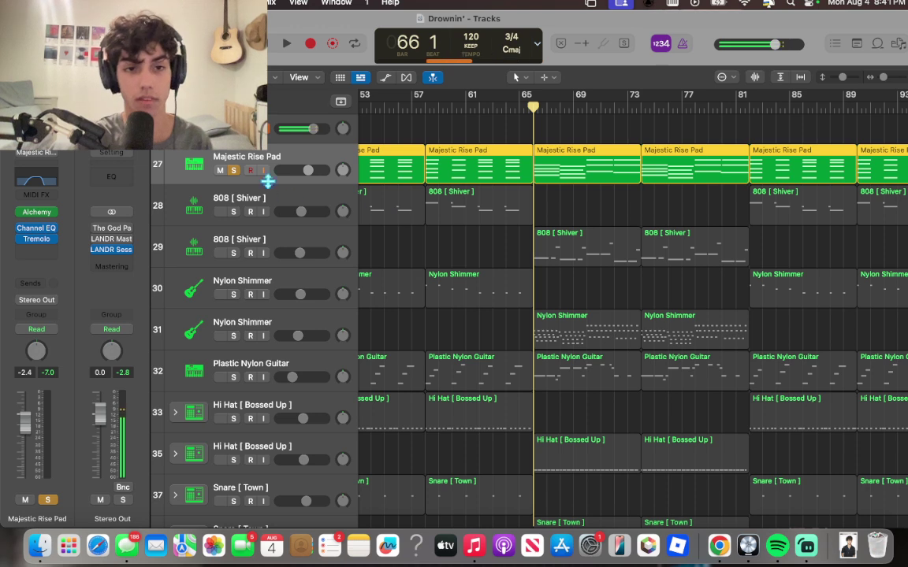
key("space")
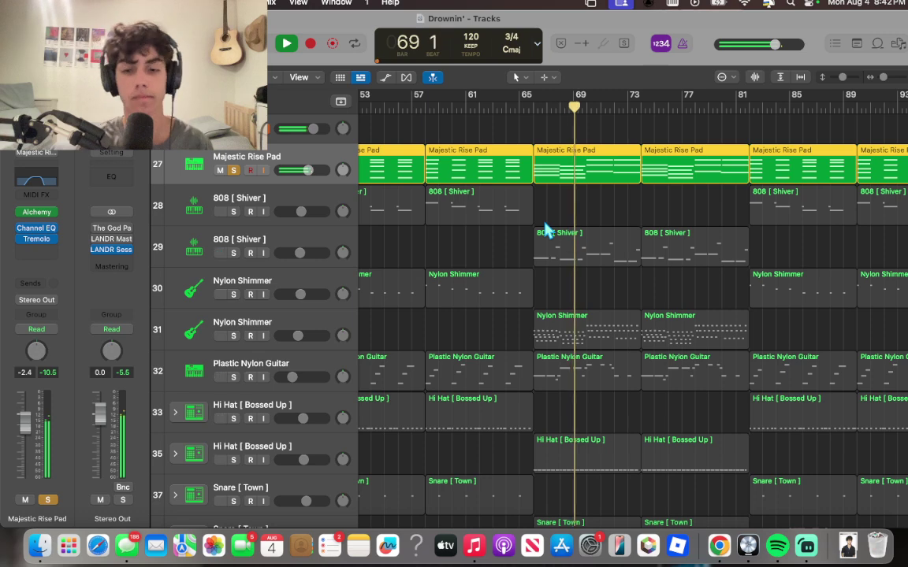
- Add CHOIR_1 and Audio 18 to the solo during playback, audition them with the Majestic Rise Pad, and stop playback
scroll(652, 229, "up", 6)
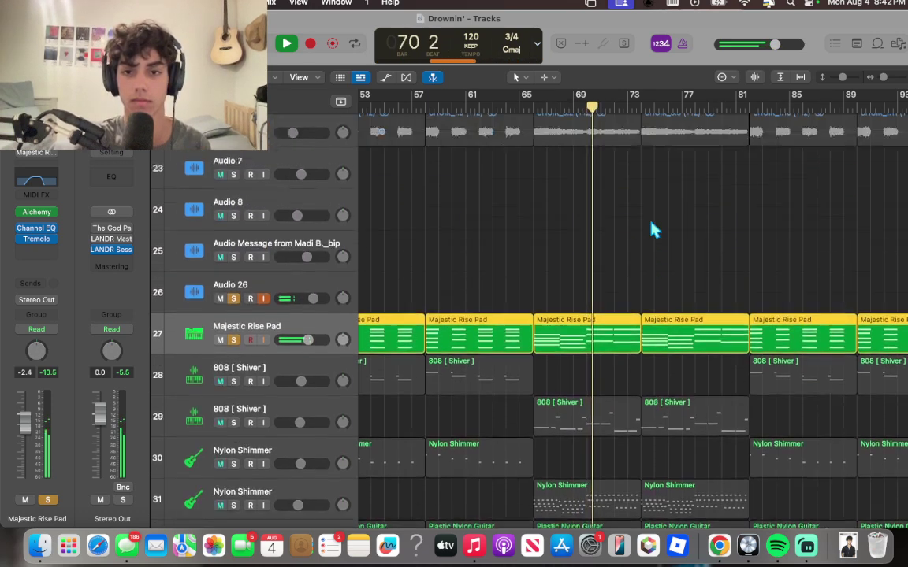
left_click(233, 189)
left_click(233, 230)
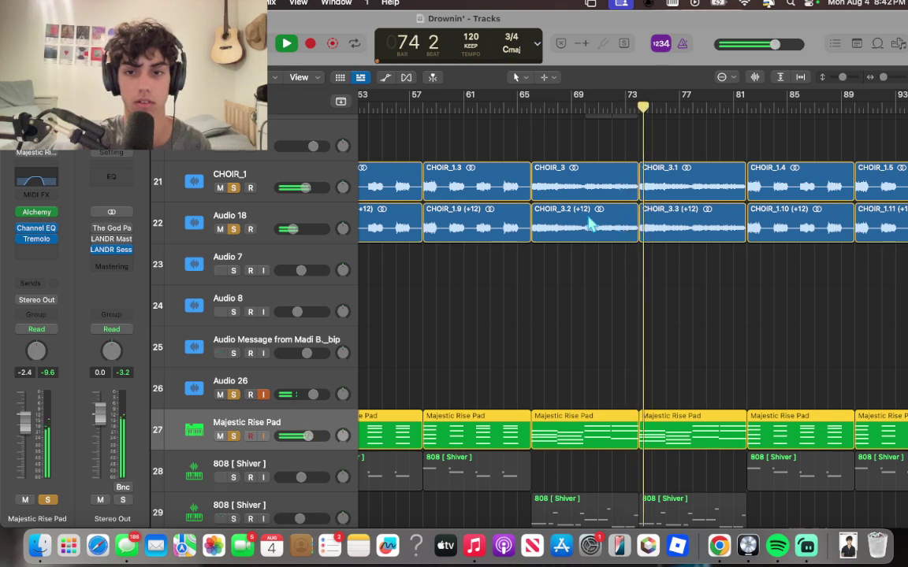
scroll(583, 212, "right", 2)
scroll(588, 224, "right", 3)
scroll(589, 225, "down", 1)
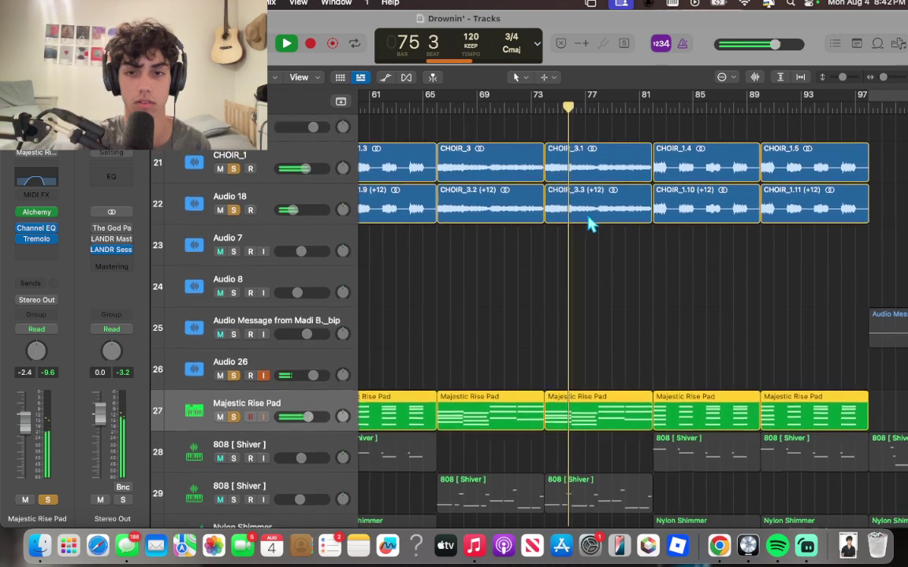
scroll(590, 224, "up", 1)
scroll(589, 225, "left", 3)
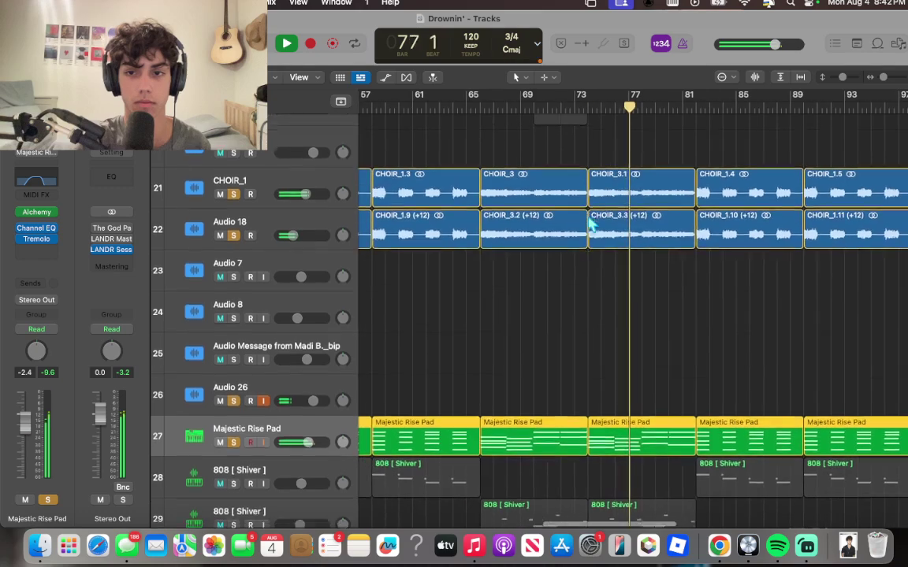
scroll(590, 225, "down", 2)
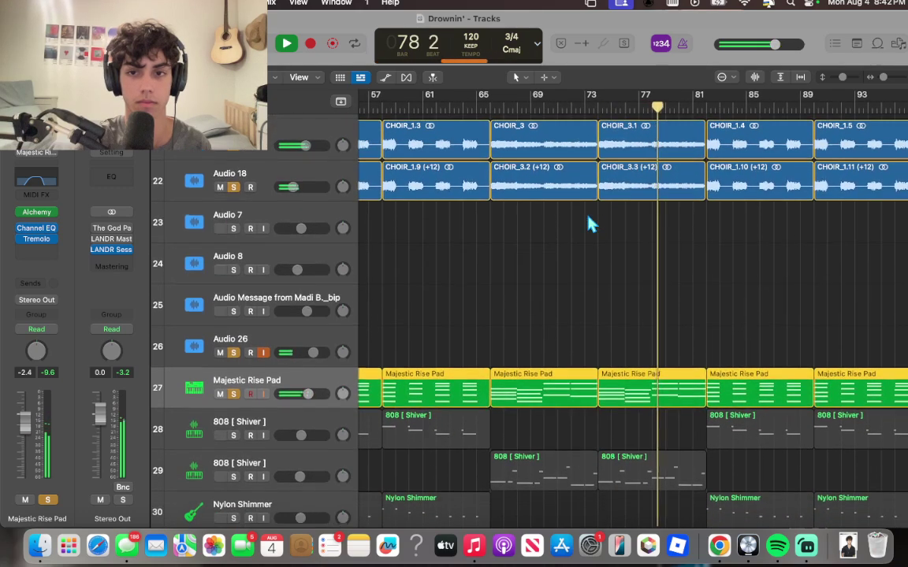
scroll(589, 224, "up", 1)
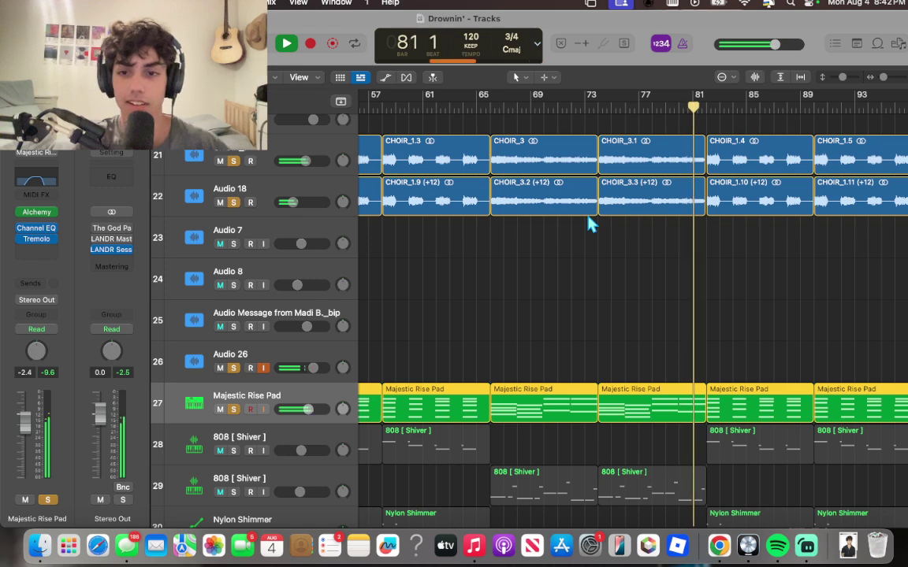
key("space")
- Return the playhead to bar 66 and turn off the solos on CHOIR_1, Audio 18 and the Majestic Rise Pad
left_click(489, 102)
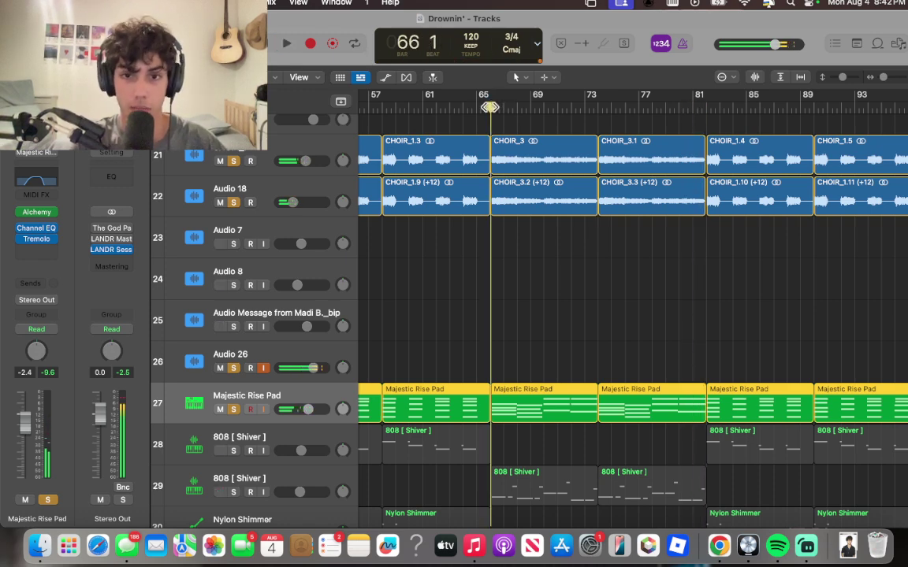
left_click(220, 161)
left_click(219, 202)
scroll(276, 377, "down", 2)
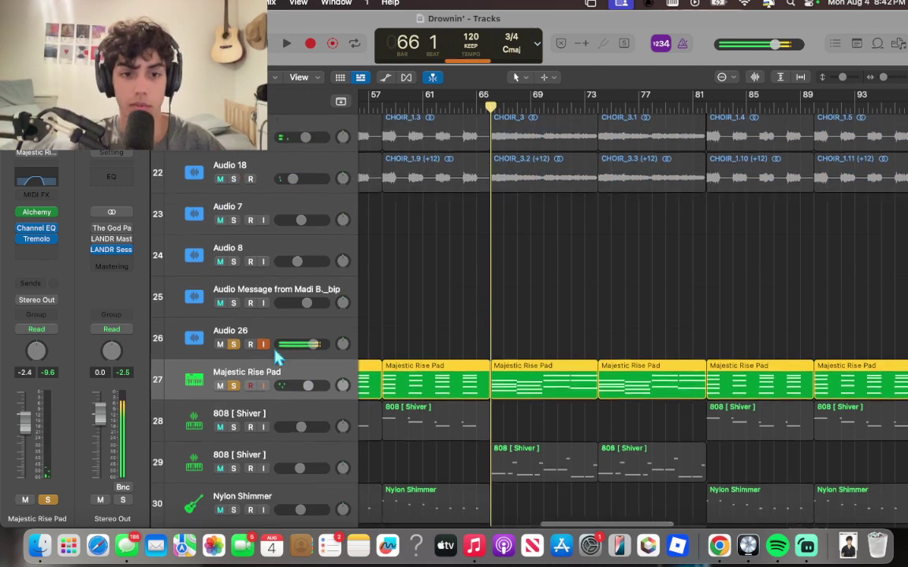
scroll(537, 441, "down", 5)
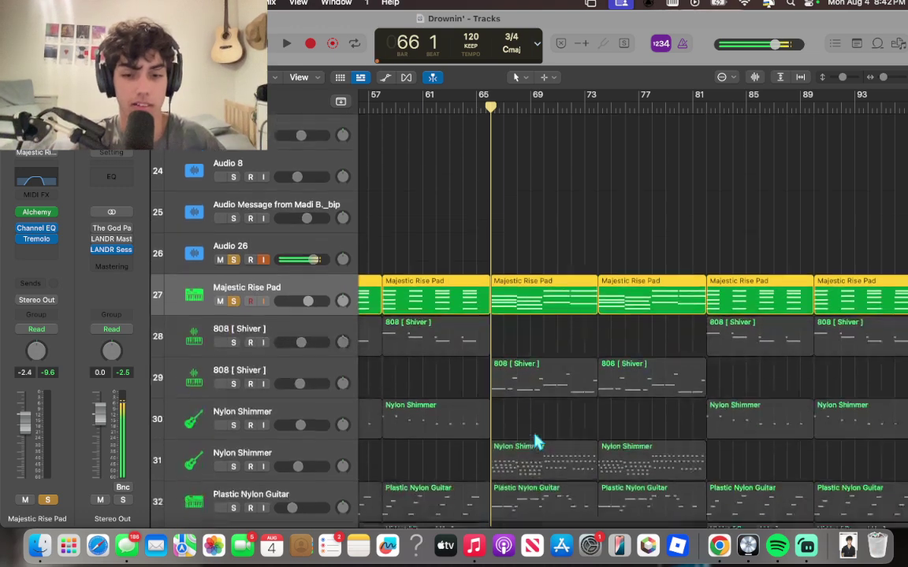
left_click(219, 274)
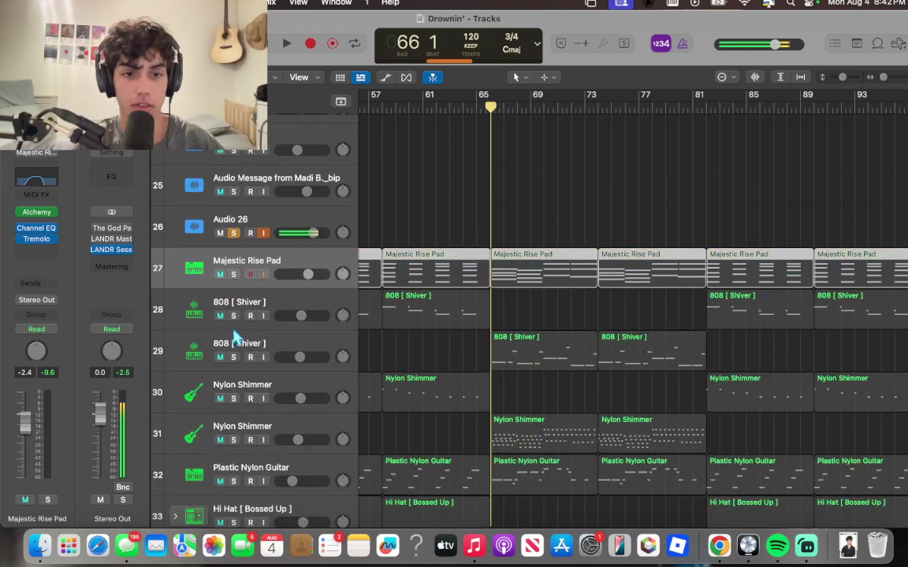
- Solo the track 29 808 [ Shiver ], view the settings of its MV2 plug-in, and close the plug-in window
left_click(233, 357)
left_click(327, 347)
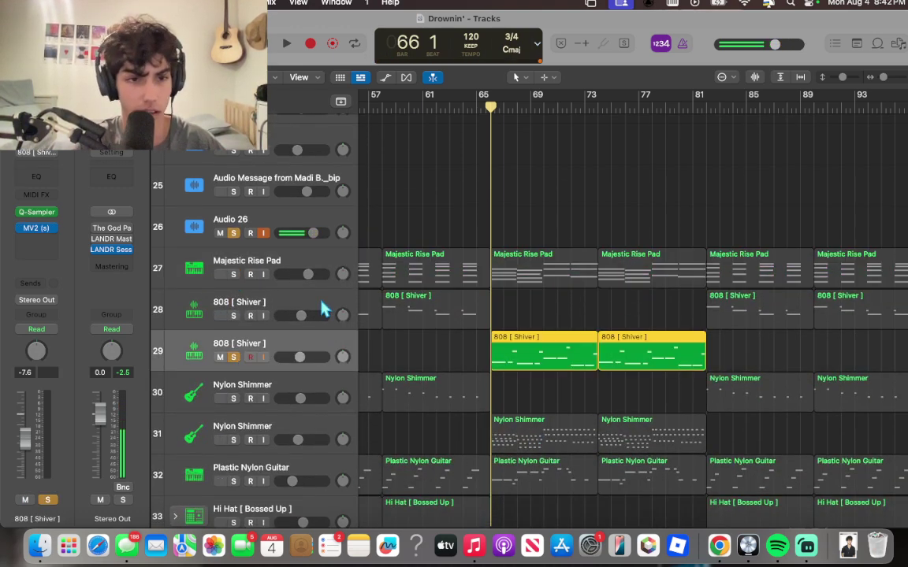
left_click(327, 315)
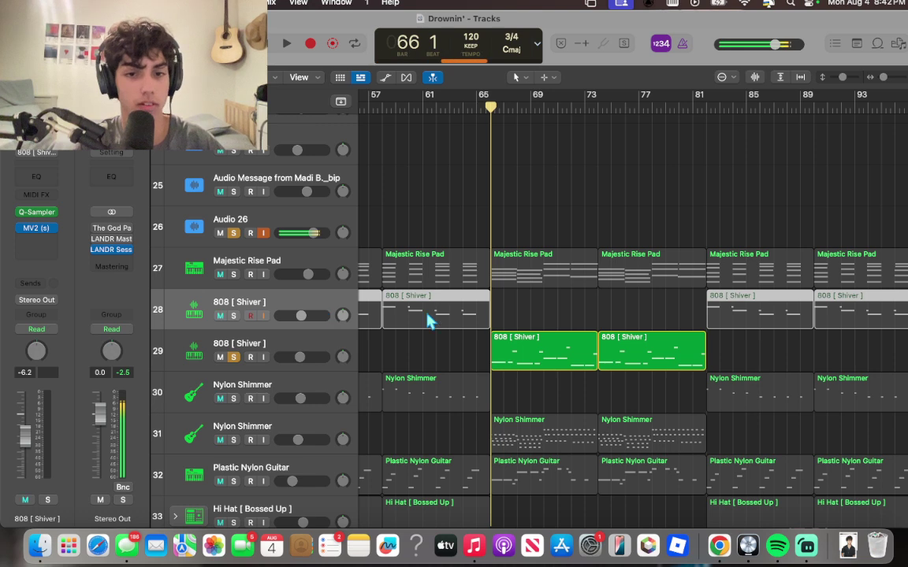
left_click(316, 345)
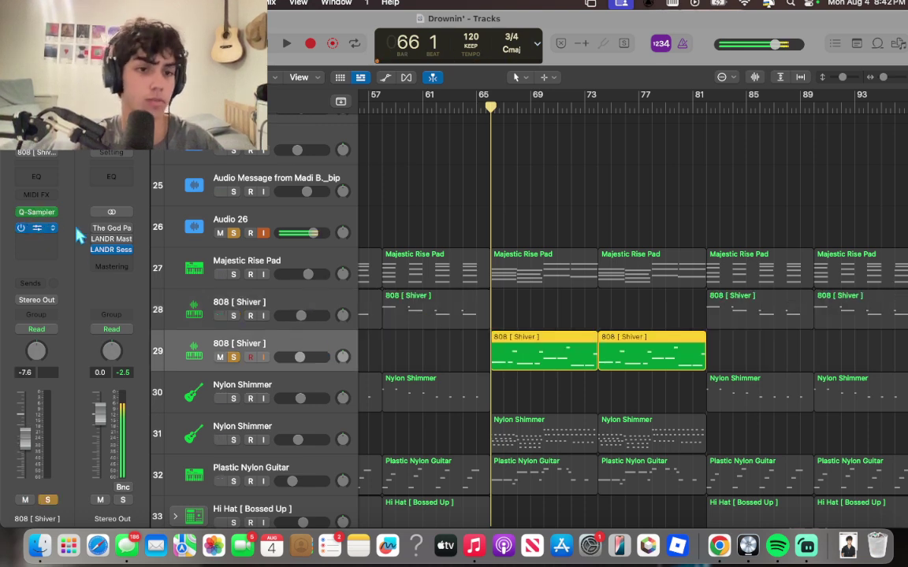
left_click(35, 231)
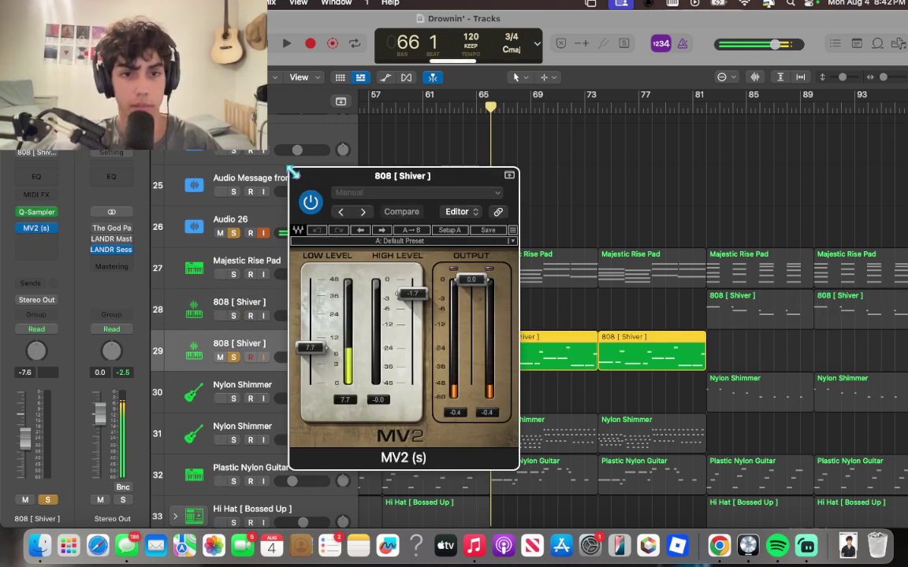
left_click(296, 175)
- Audition the track 29 808 [ Shiver ] on its own, stop playback, and return the playhead to bar 66
key("space")
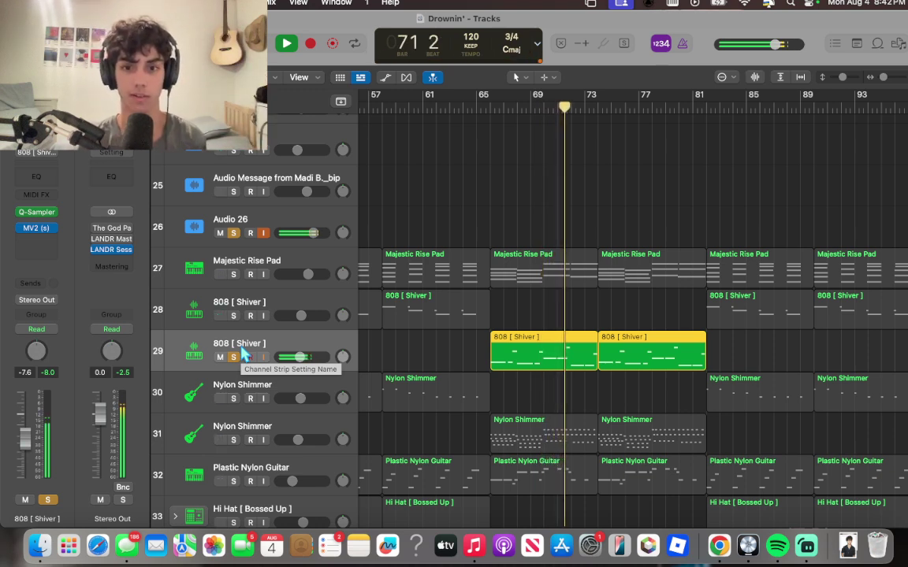
key("space")
left_click_drag(575, 107, 492, 105)
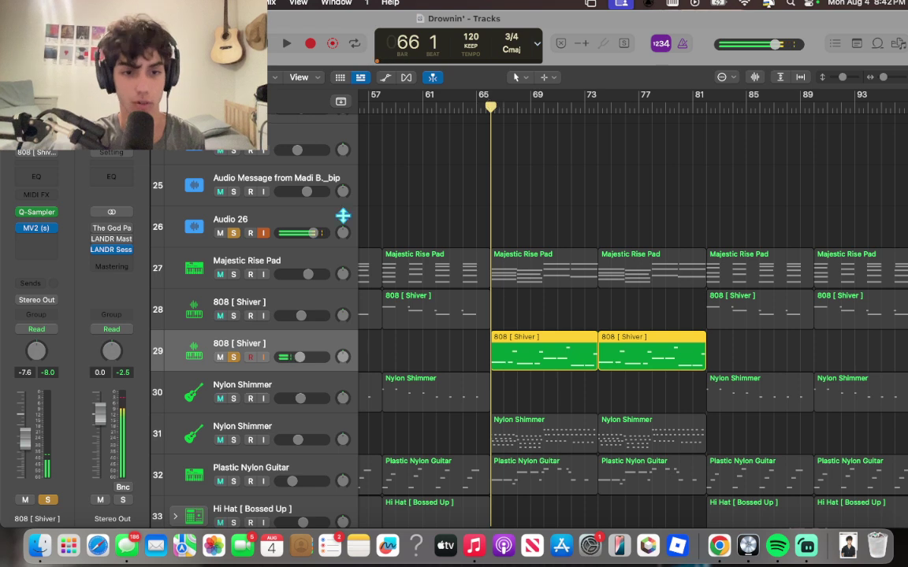
- Solo the Majestic Rise Pad alongside the track 29 808, audition both from bar 66, and turn off their solos
left_click(233, 274)
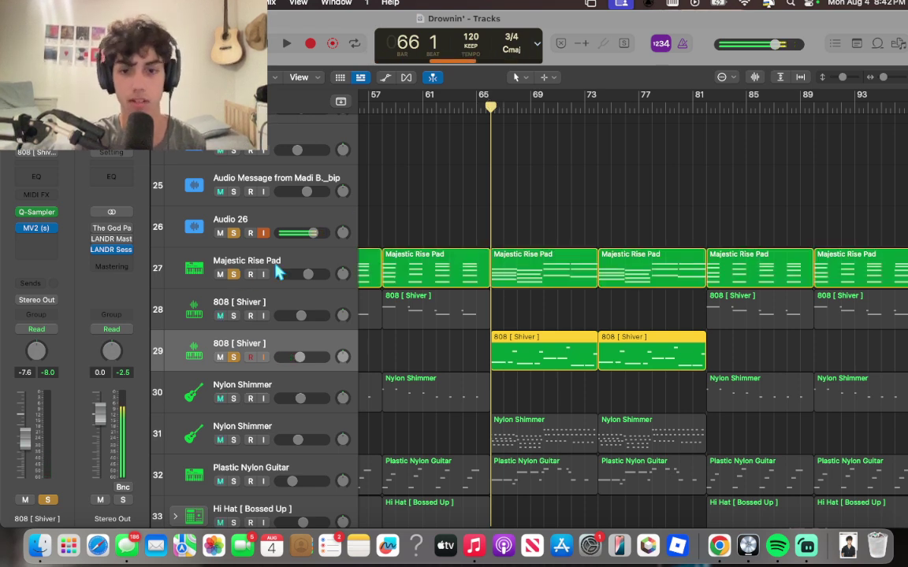
key("space")
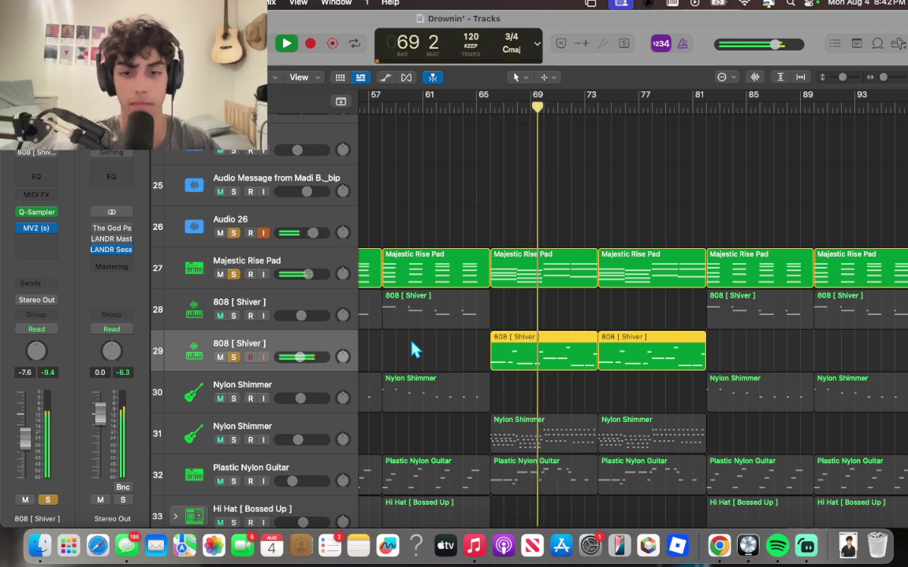
key("space")
left_click(234, 358)
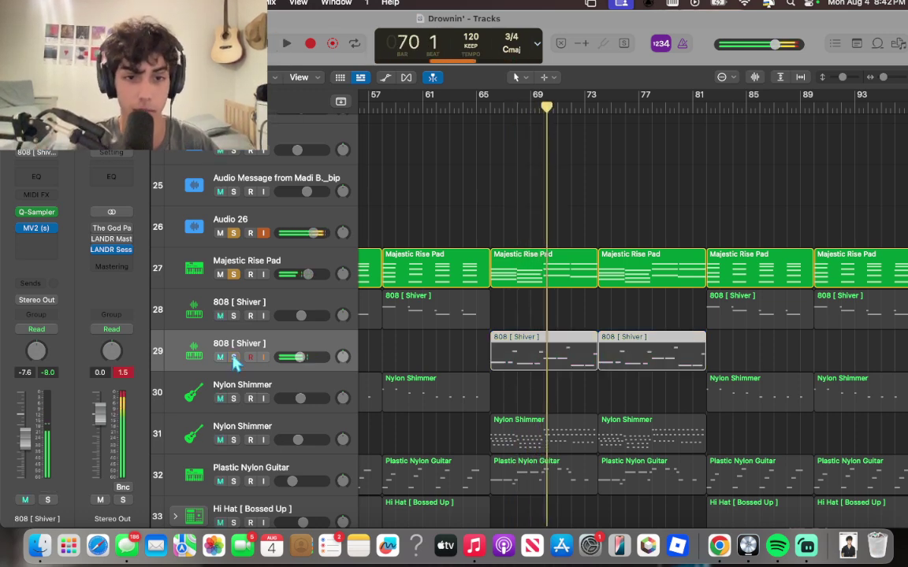
left_click(233, 275)
- Solo the track 31 Nylon Shimmer, audition it from bar 66, and turn off its solo
scroll(304, 319, "down", 2)
left_click(233, 376)
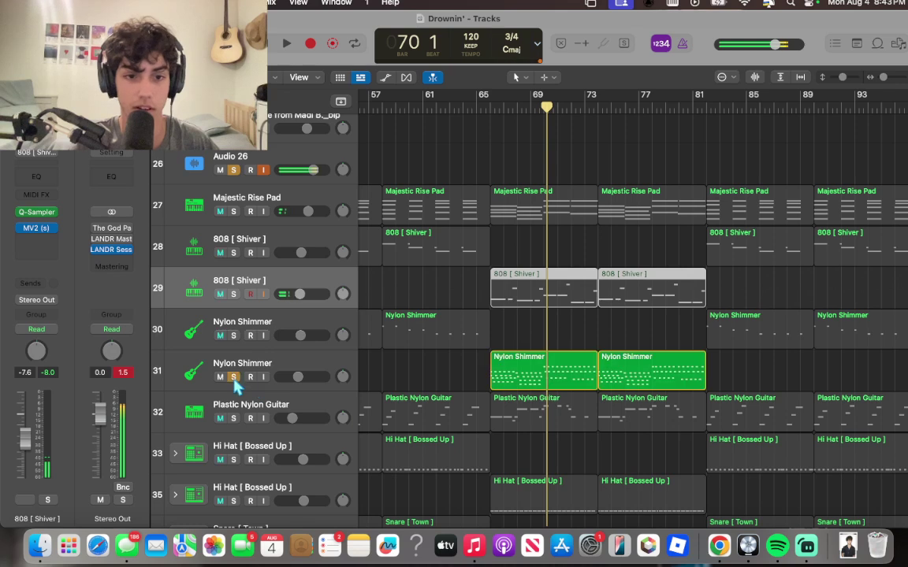
left_click(489, 103)
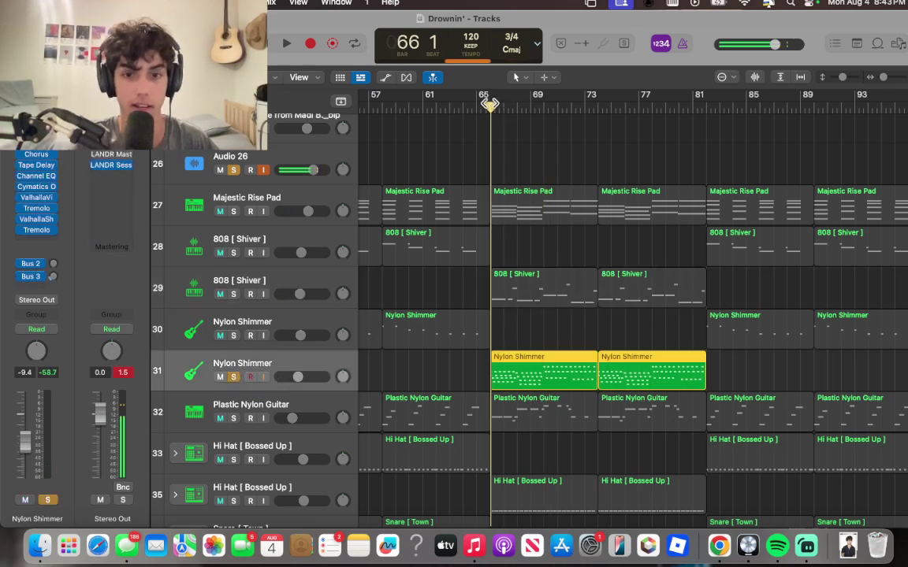
key("space")
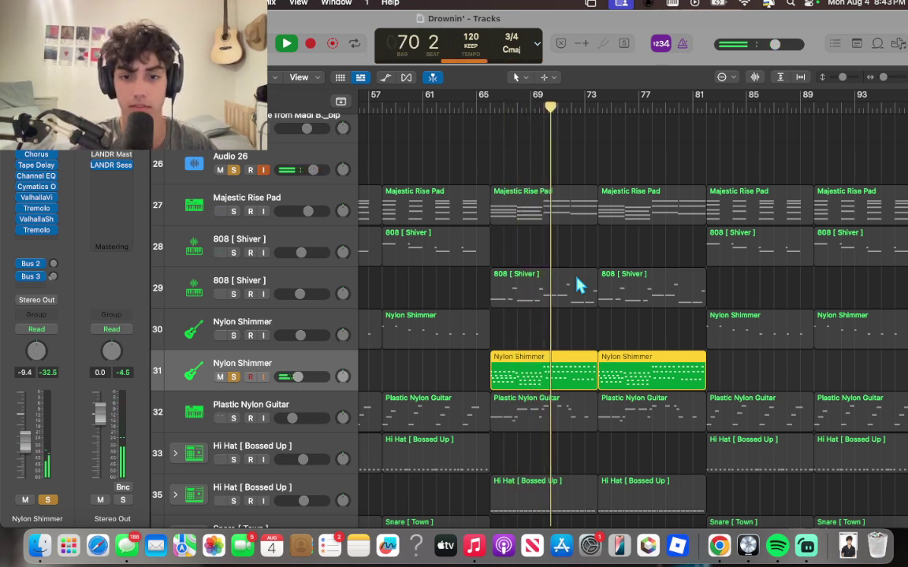
key("space")
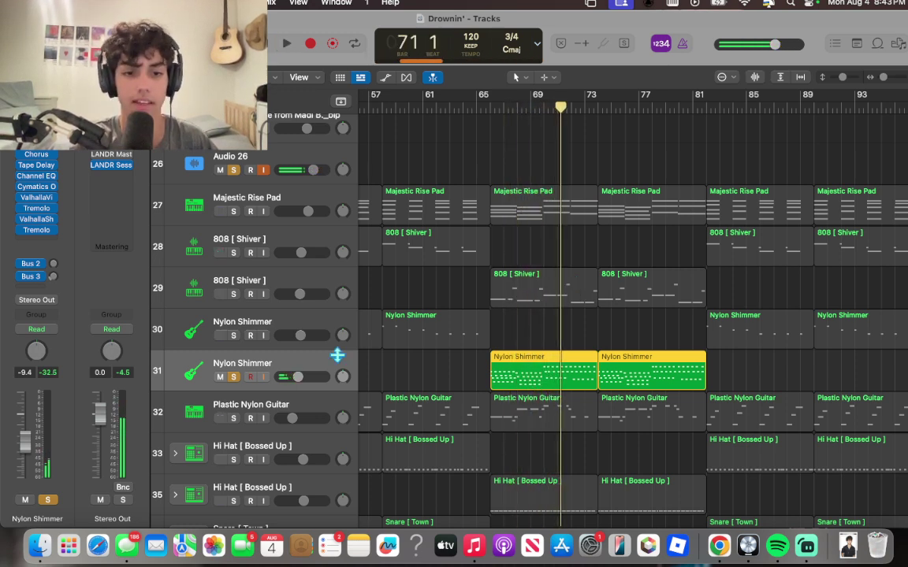
left_click(233, 377)
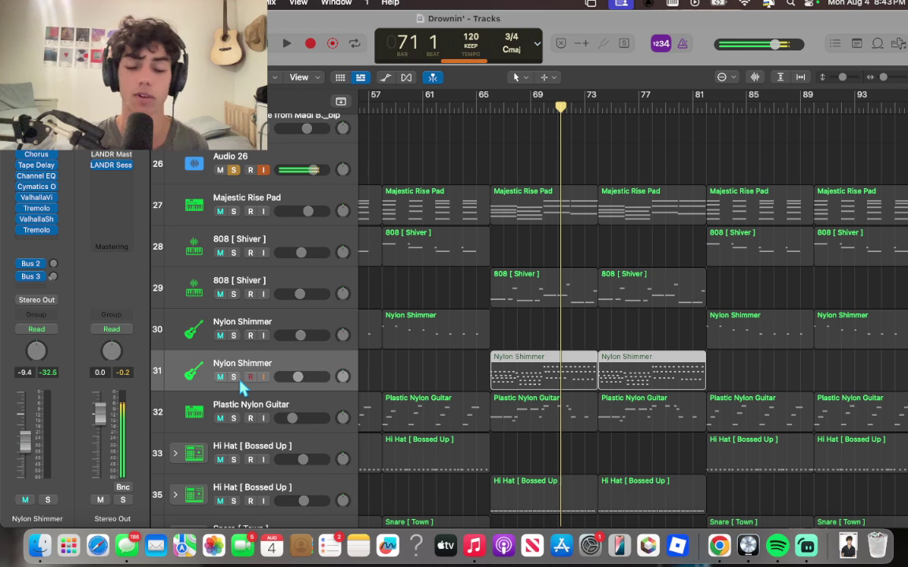
- Solo the Plastic Nylon Guitar, audition it from bar 66, and turn off its solo
left_click(233, 418)
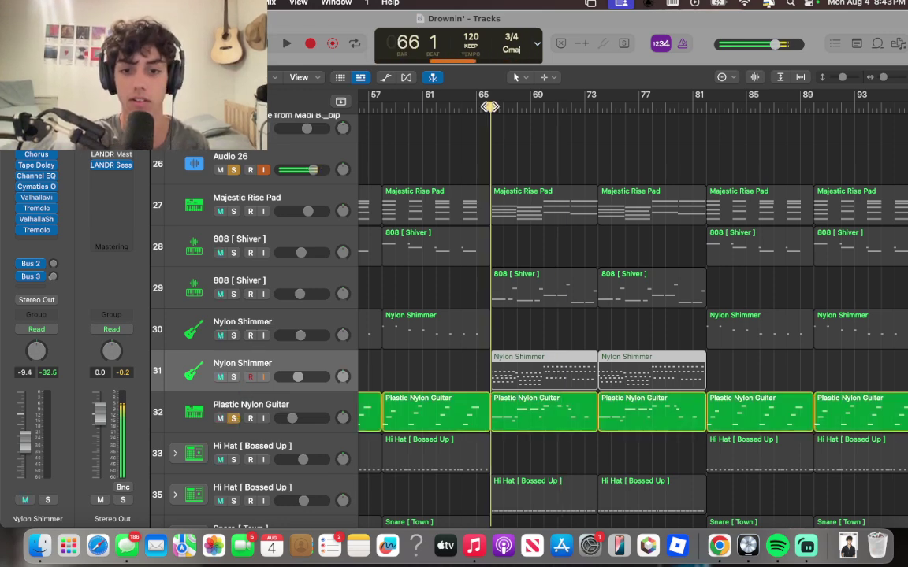
key("space")
scroll(573, 225, "down", 2)
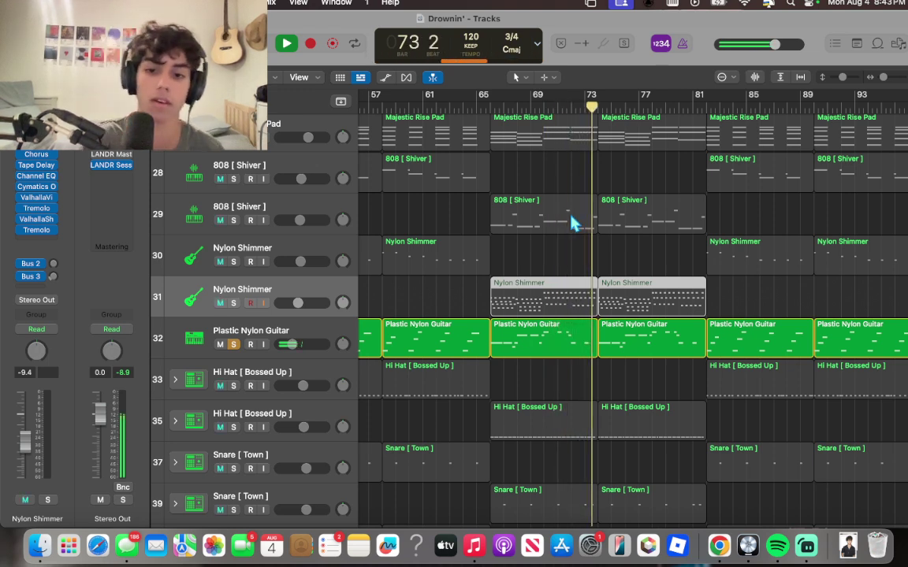
key("space")
left_click(233, 344)
left_click(385, 375)
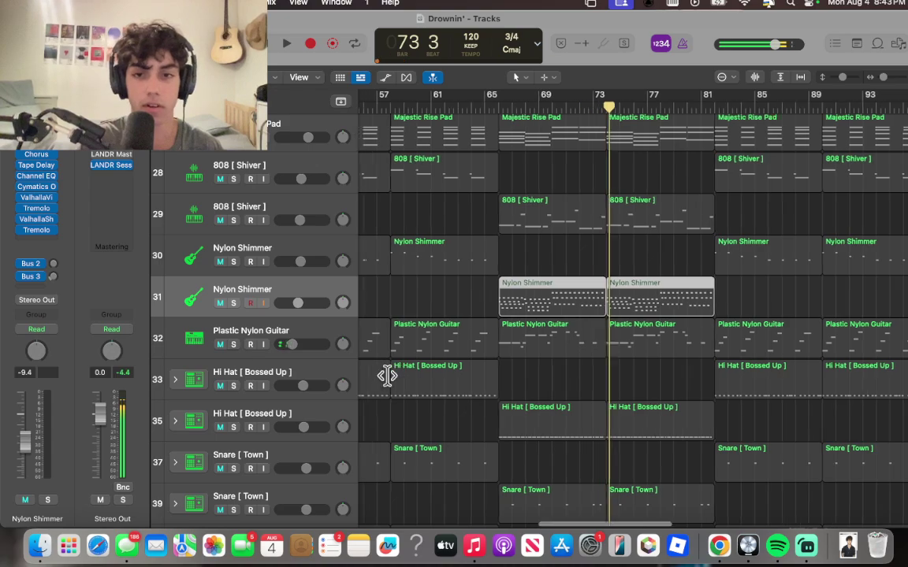
scroll(385, 375, "left", 2)
scroll(386, 375, "up", 3)
scroll(386, 375, "down", 3)
scroll(387, 376, "up", 5)
scroll(386, 376, "down", 10)
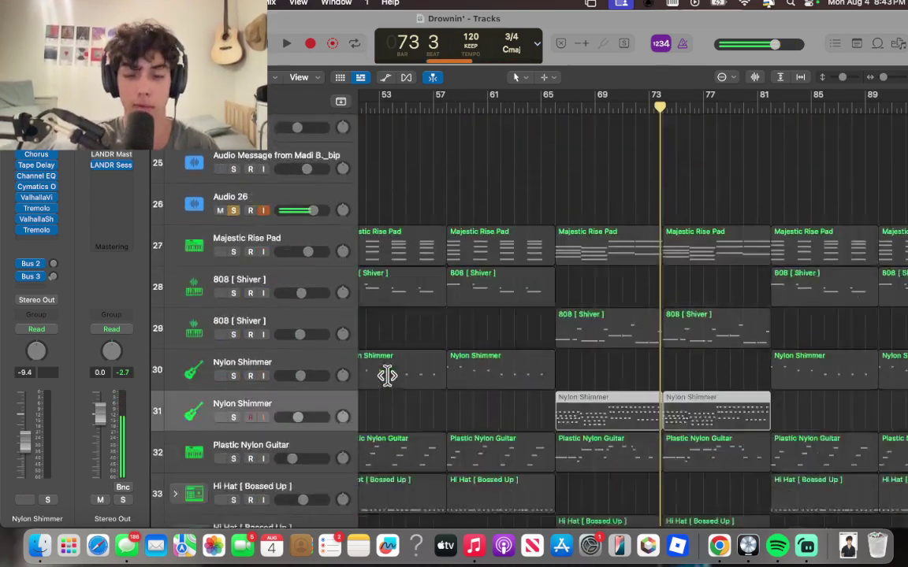
- Solo the track 28 808 [ Shiver ], audition its closing region from around bar 98, and stop playback
scroll(386, 376, "right", 3)
scroll(386, 376, "right", 3)
scroll(386, 375, "up", 3)
scroll(386, 376, "down", 3)
scroll(386, 375, "left", 5)
scroll(387, 375, "up", 3)
scroll(387, 375, "right", 4)
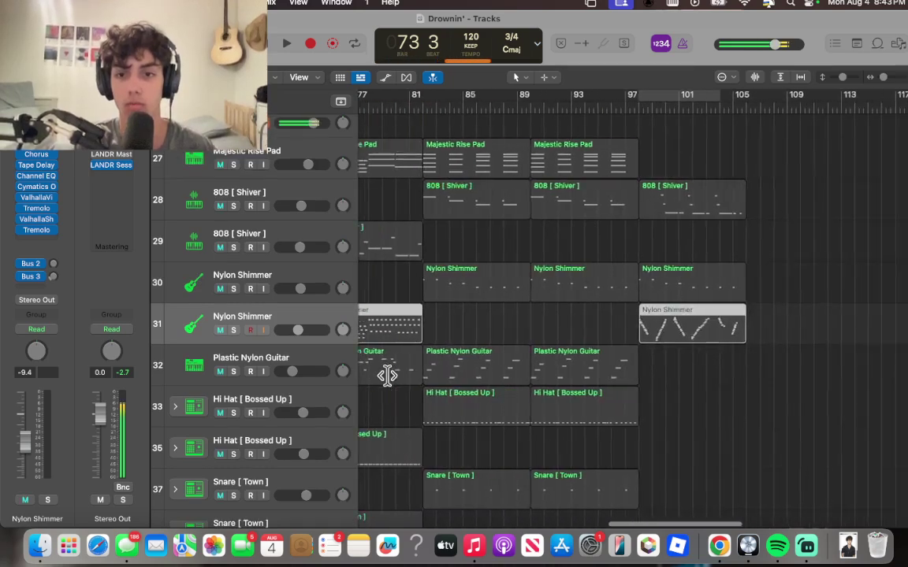
left_click(234, 206)
left_click(559, 108)
key("space")
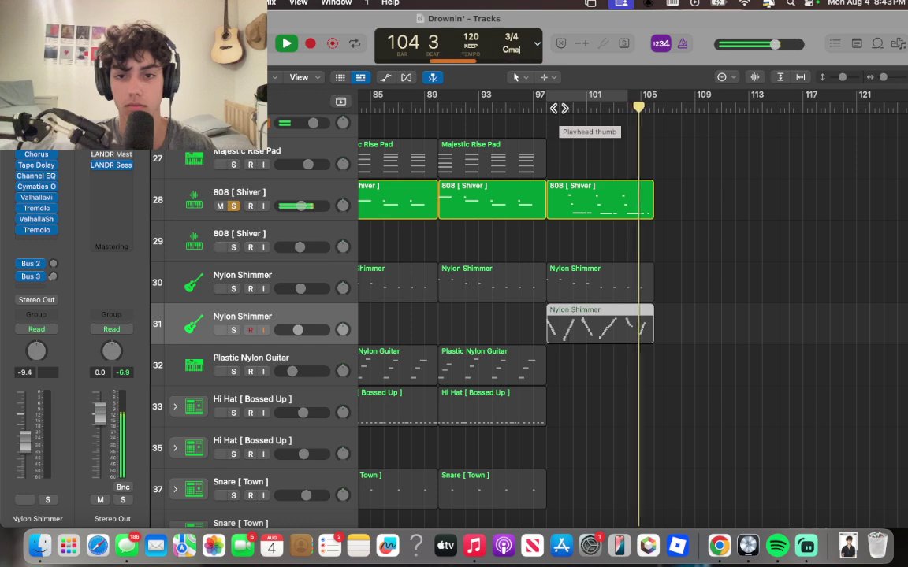
key("space")
- Solo the track 33 Hi Hat [ Bossed Up ] and start auditioning it from bar 10
scroll(654, 319, "left", 5)
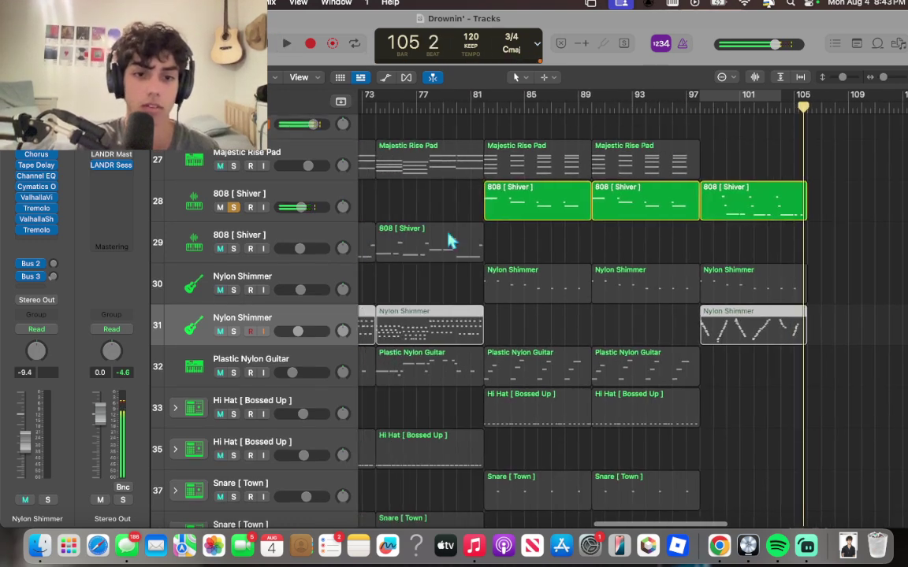
scroll(724, 346, "down", 4)
scroll(725, 346, "left", 15)
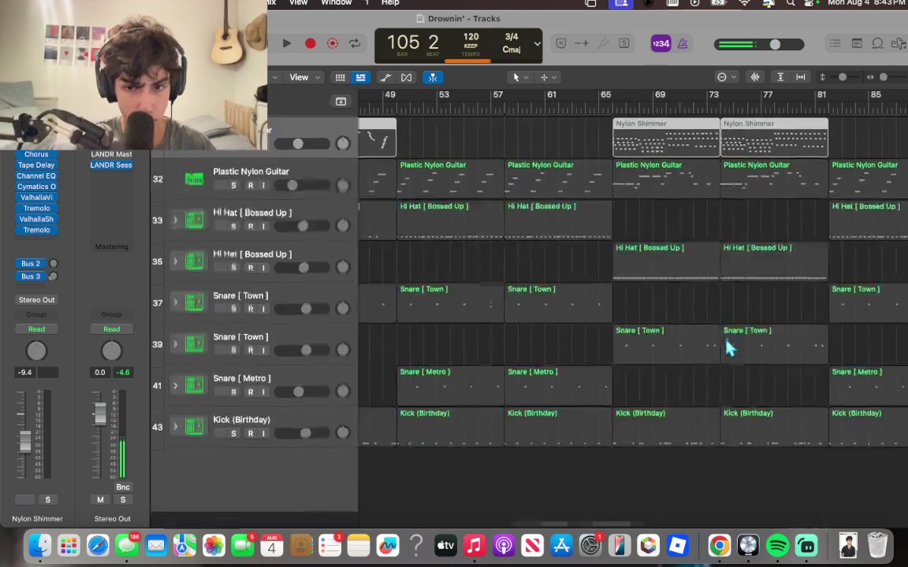
left_click(245, 228)
key("s")
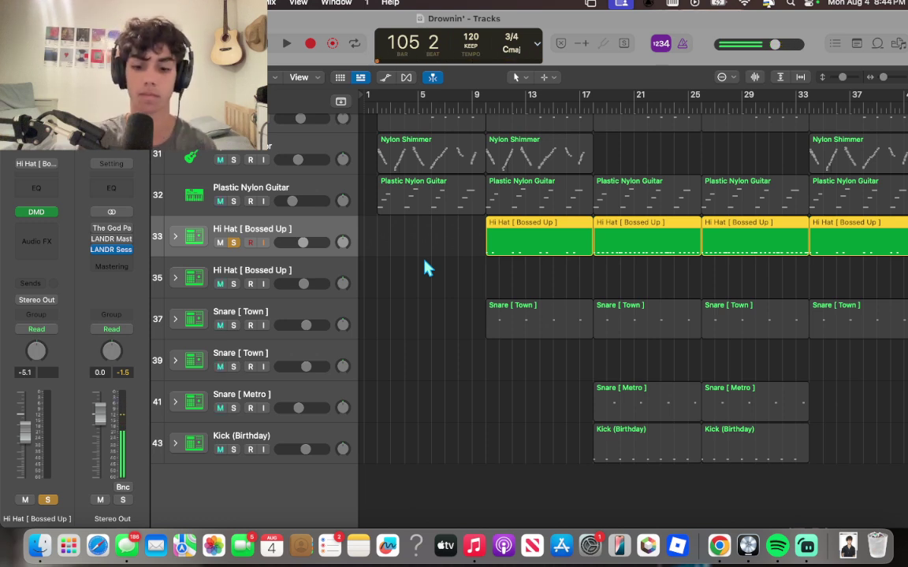
left_click(486, 104)
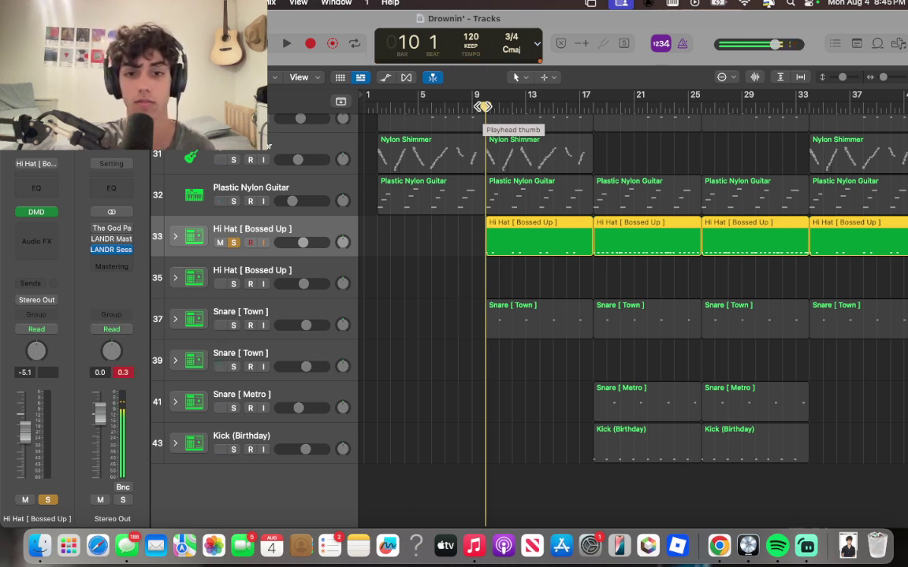
key("space")
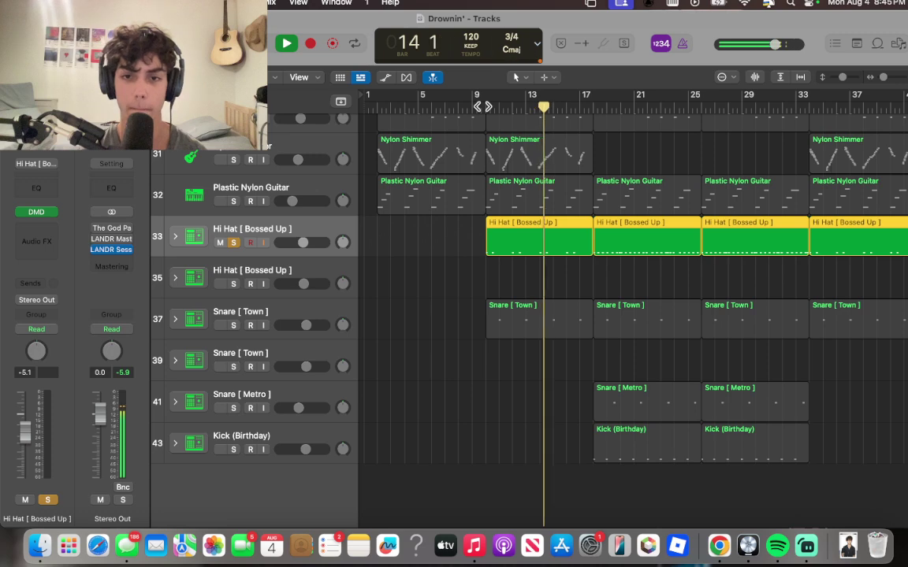
- Audition the track 33 hi-hat's busier pattern from bar 18 and stop playback
left_click(594, 101)
scroll(648, 265, "right", 3)
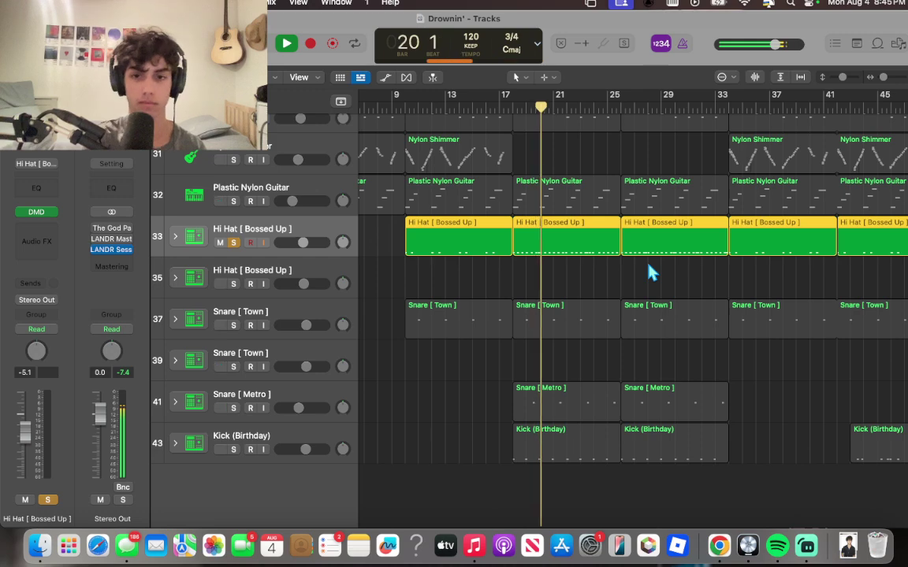
key("space")
scroll(649, 272, "up", 3)
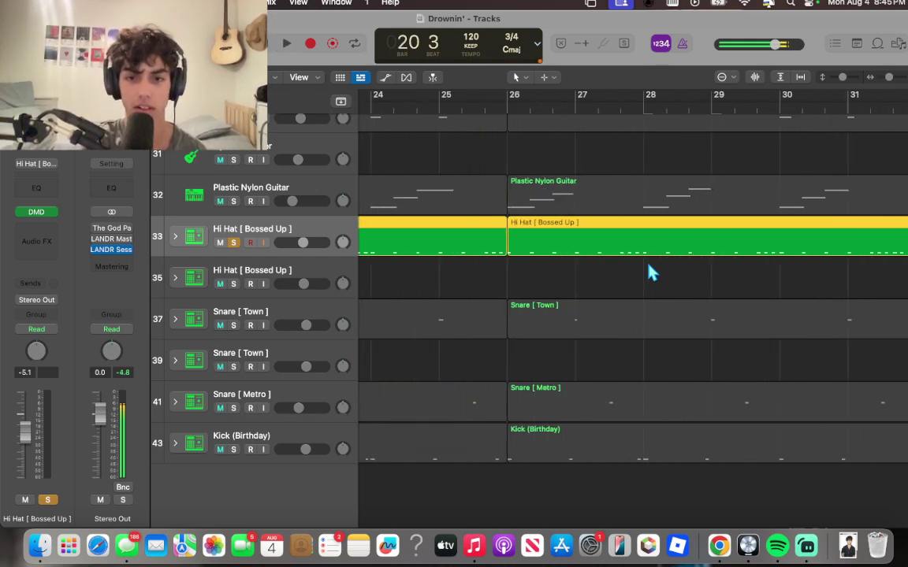
scroll(648, 272, "down", 2)
- Switch the solo from the track 33 hi-hat to the track 35 Hi Hat [ Bossed Up ] and play from bar 66
scroll(648, 272, "right", 8)
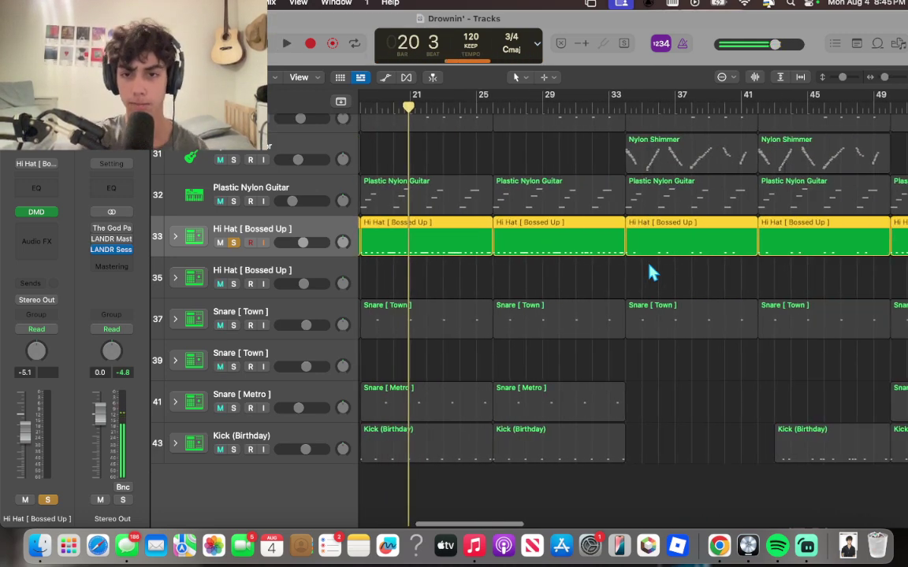
scroll(650, 272, "right", 8)
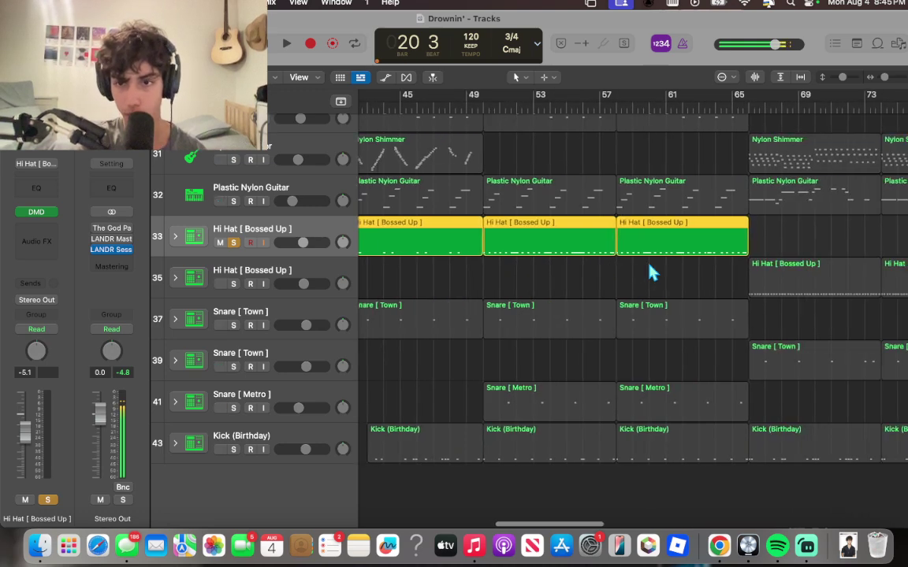
left_click(229, 288)
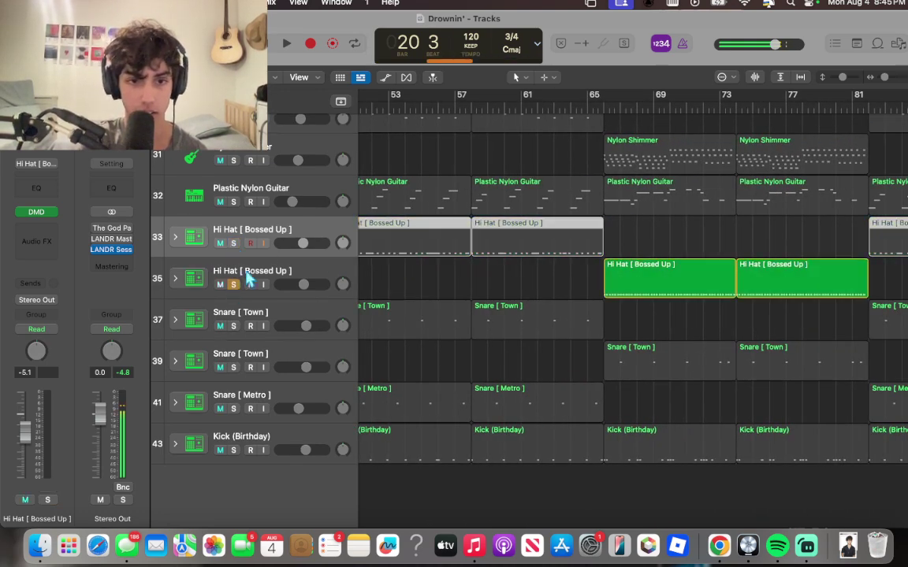
scroll(497, 281, "right", 5)
scroll(504, 280, "left", 3)
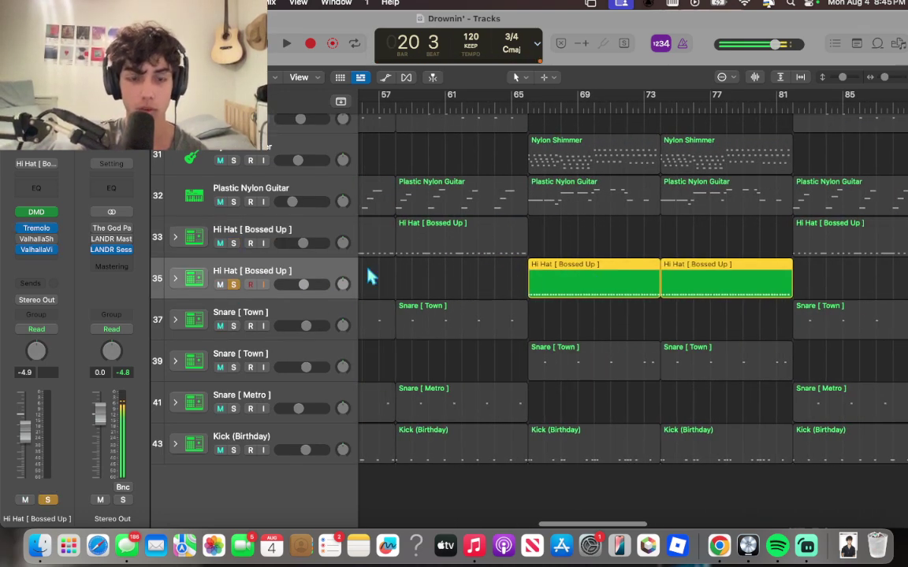
left_click(549, 108)
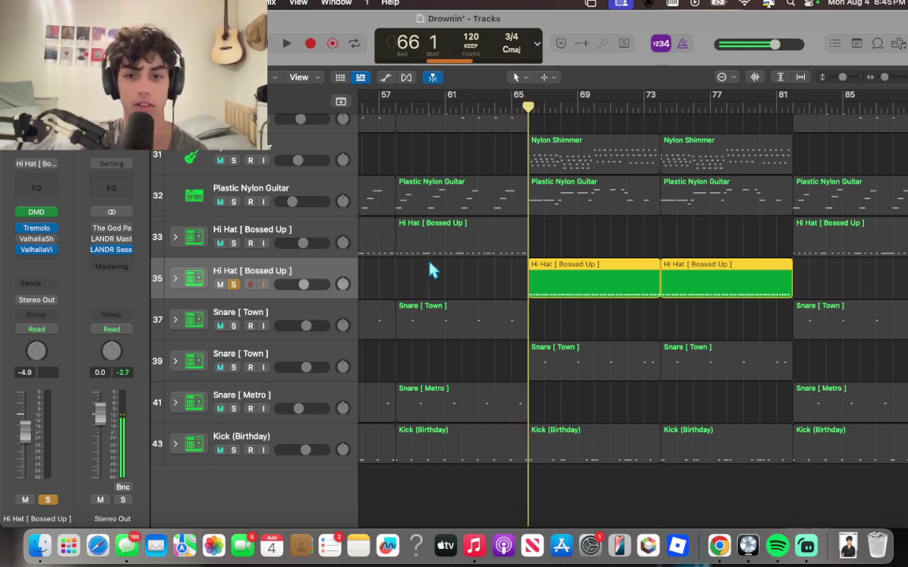
key("space")
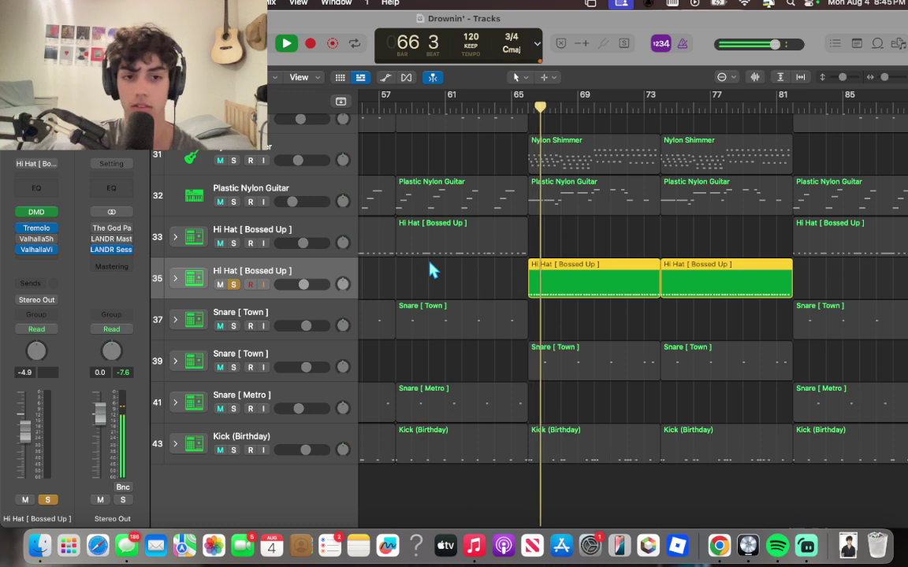
- Show the track 35 hi-hat's Tremolo effect during playback, close it, stop, and turn off the track's solo
left_click(43, 229)
left_click(295, 176)
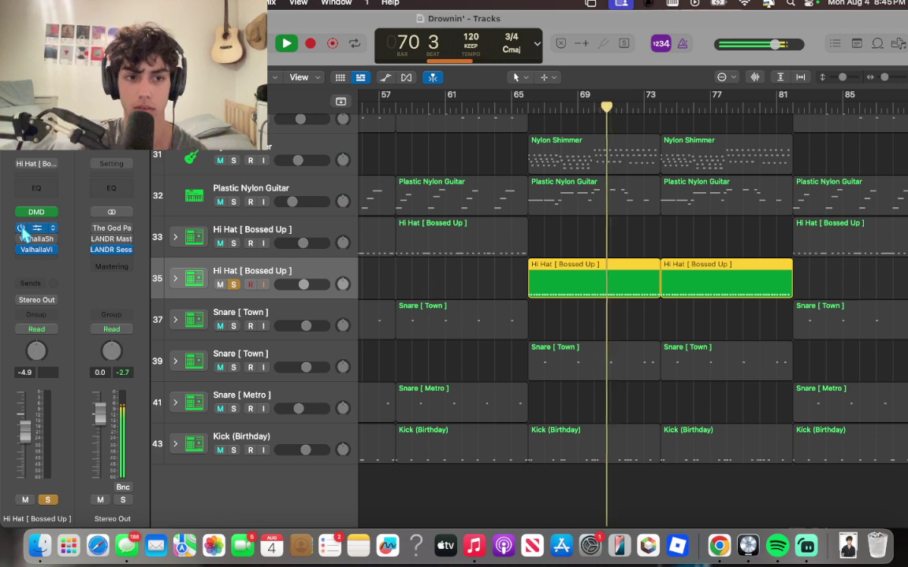
key("space")
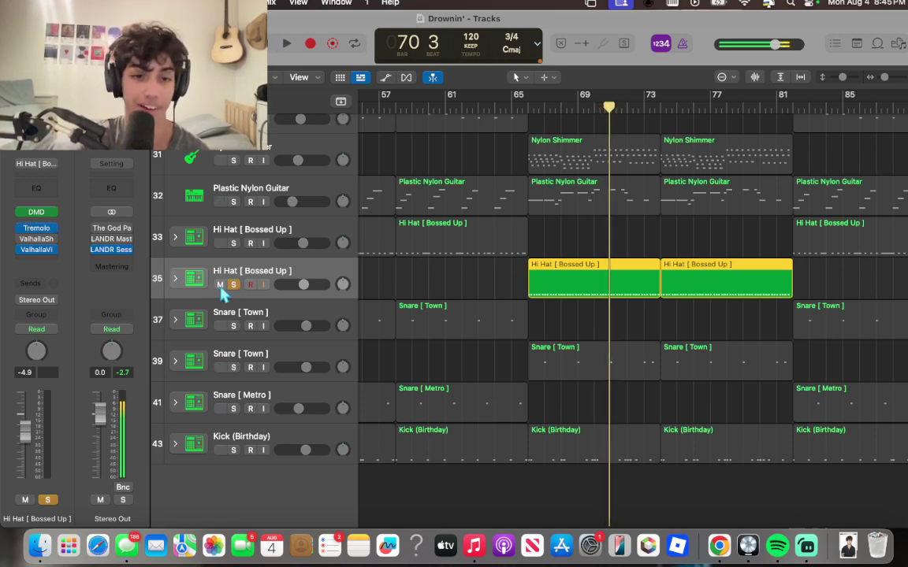
left_click(234, 285)
- Solo the track 37 Snare [ Town ], audition it from bar 10, select its track, and stop playback
scroll(446, 317, "left", 20)
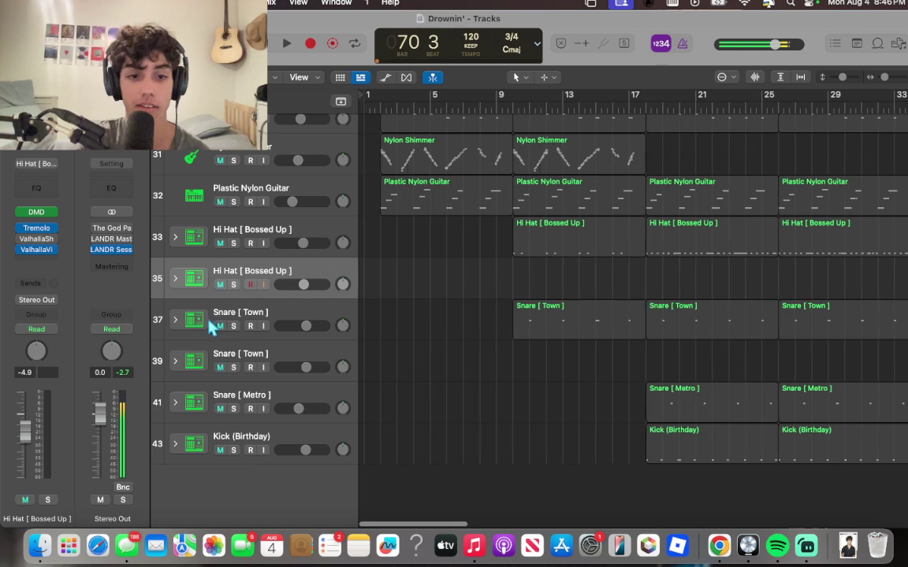
left_click(234, 326)
double_click(521, 105)
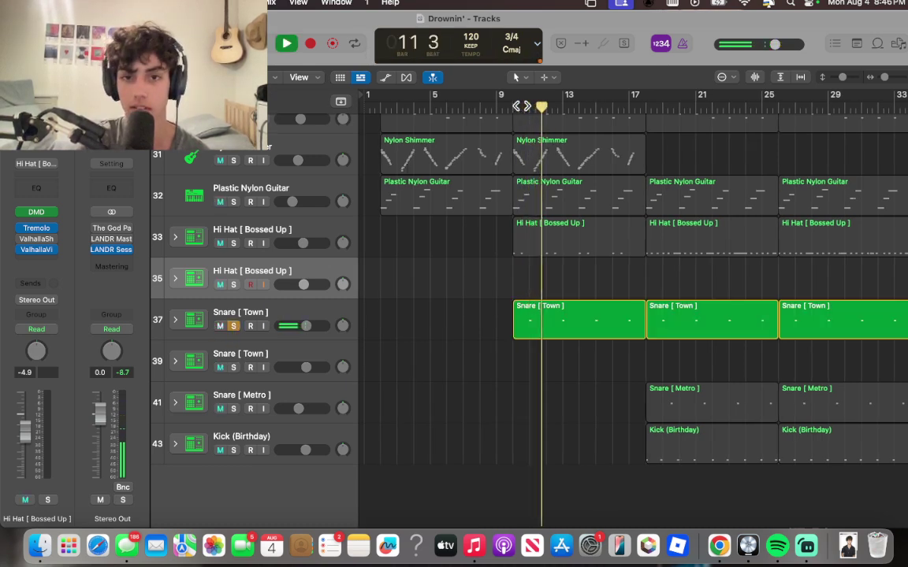
left_click(280, 317)
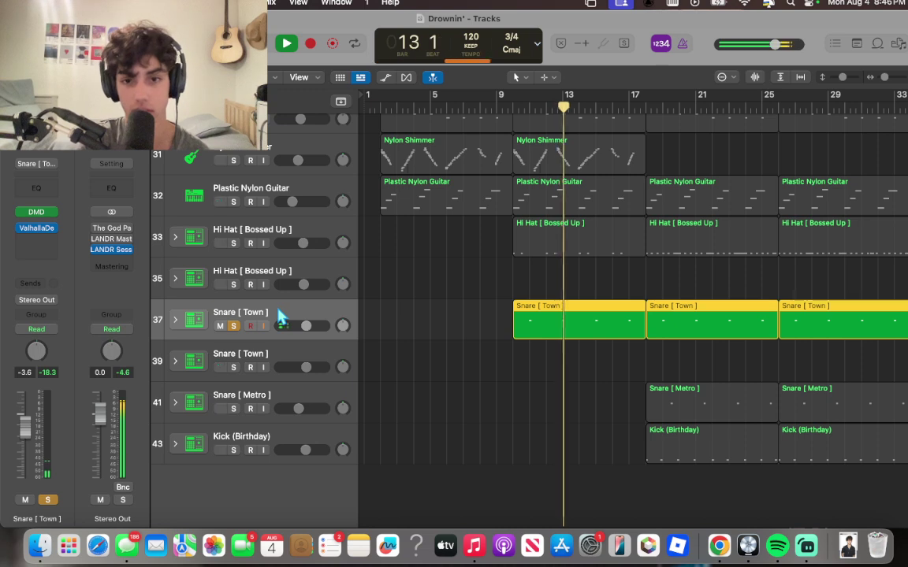
key("space")
- Play the track 37 snare again from bar 10 and add the track 33 hi-hat to the solo
left_click(523, 108)
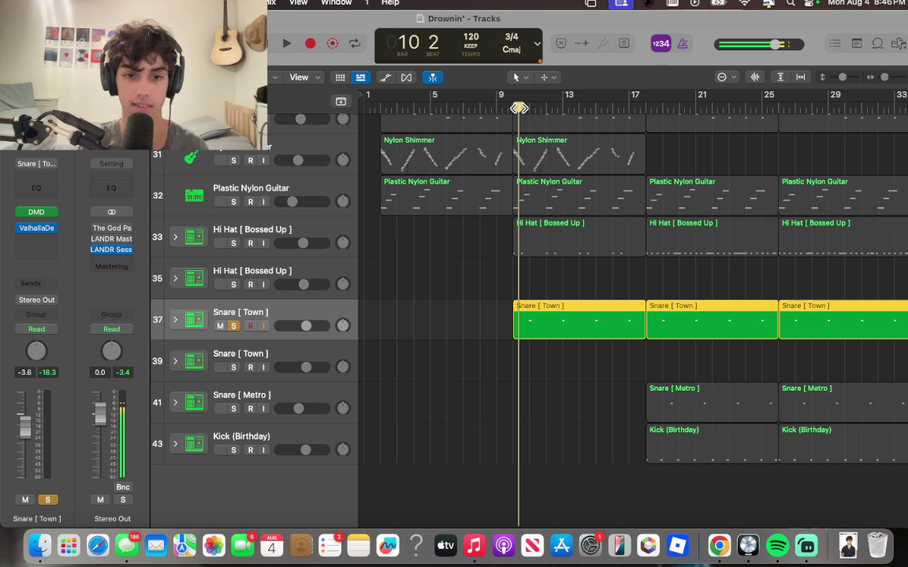
key("space")
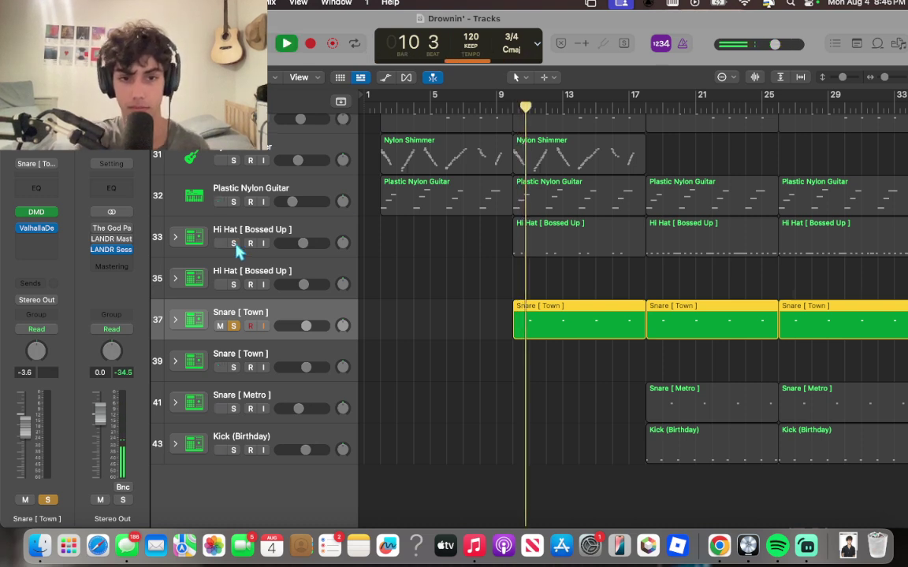
left_click(233, 242)
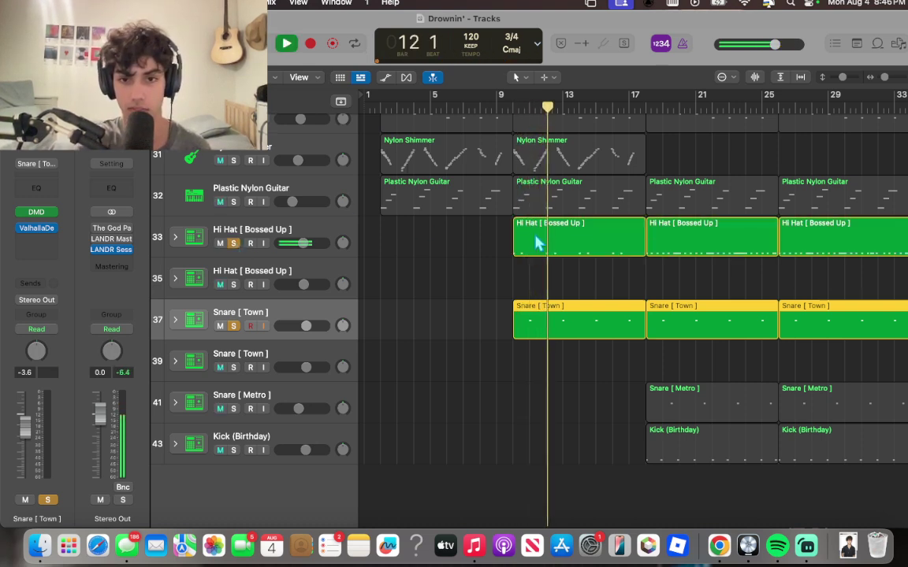
- Audition the track 33 hi-hat and track 37 snare together from bar 18, and stop playback
left_click_drag(567, 107, 642, 107)
key("space")
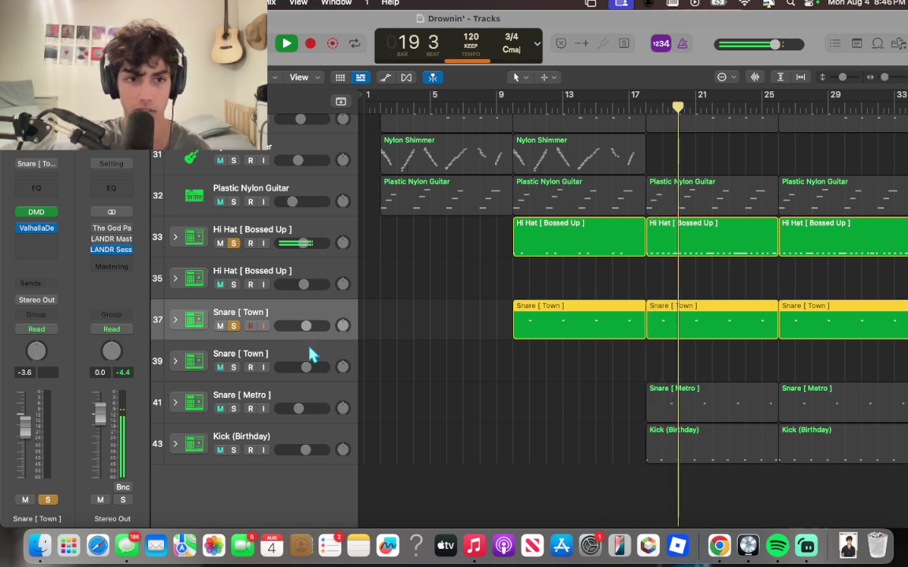
scroll(389, 357, "right", 5)
scroll(389, 358, "right", 20)
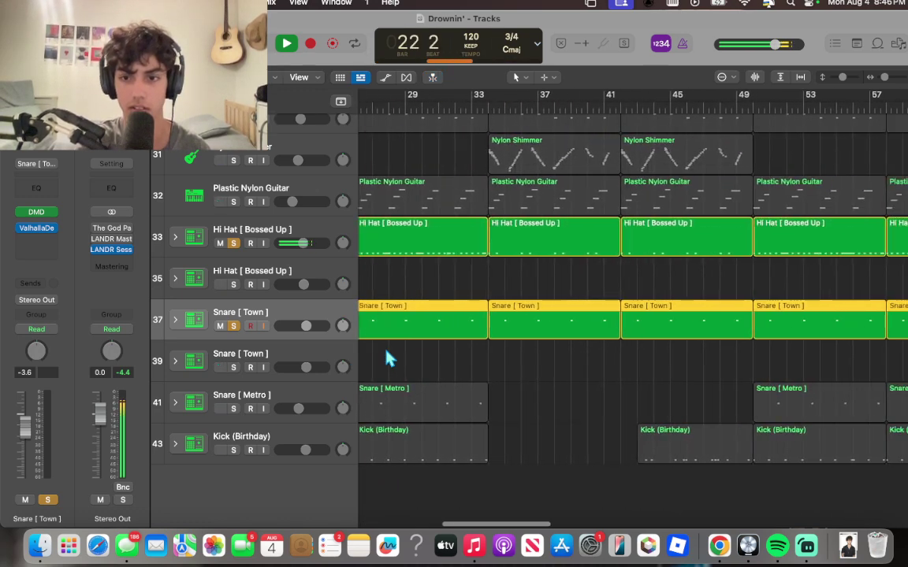
scroll(386, 358, "left", 15)
key("space")
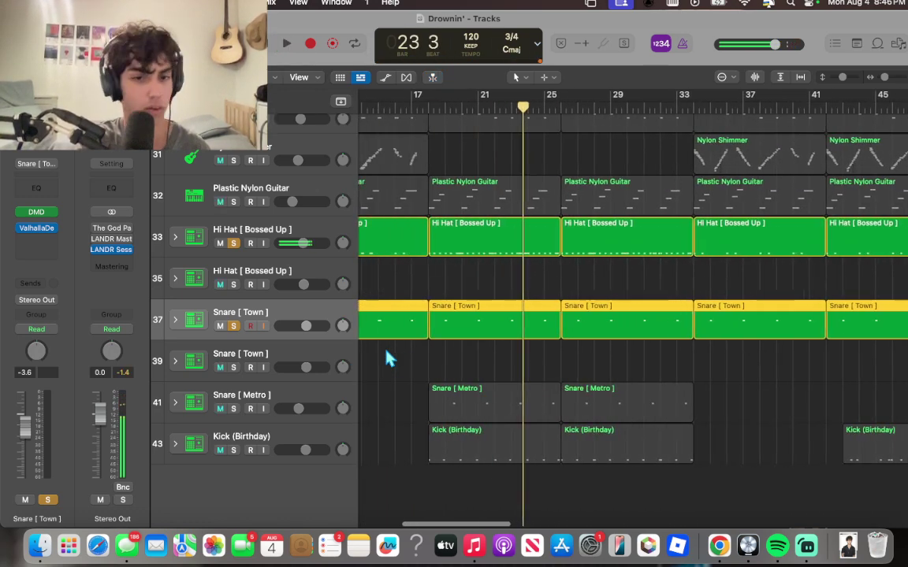
- Solo the Snare [ Metro ] together with the track 33 hi-hat and track 37 snare, audition from bar 18, and stop
left_click(233, 326)
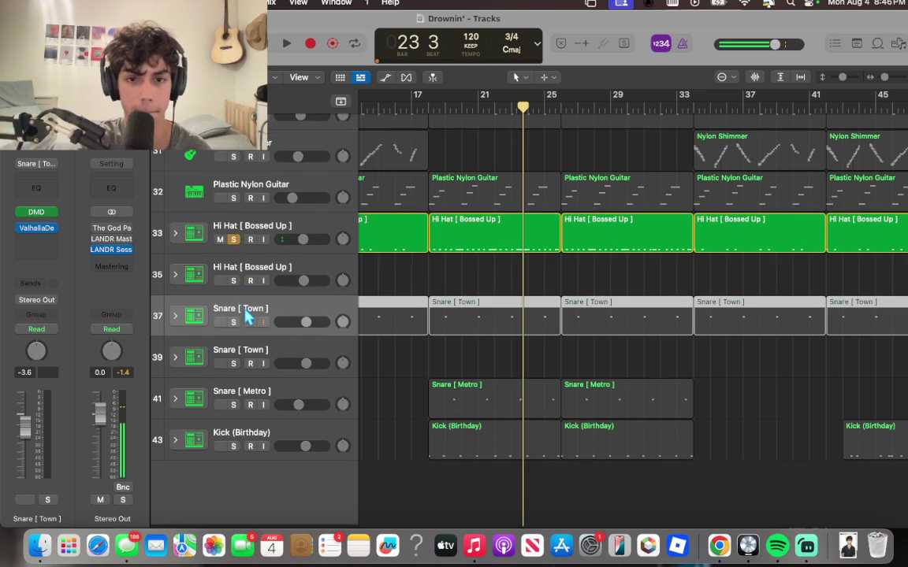
left_click(233, 408)
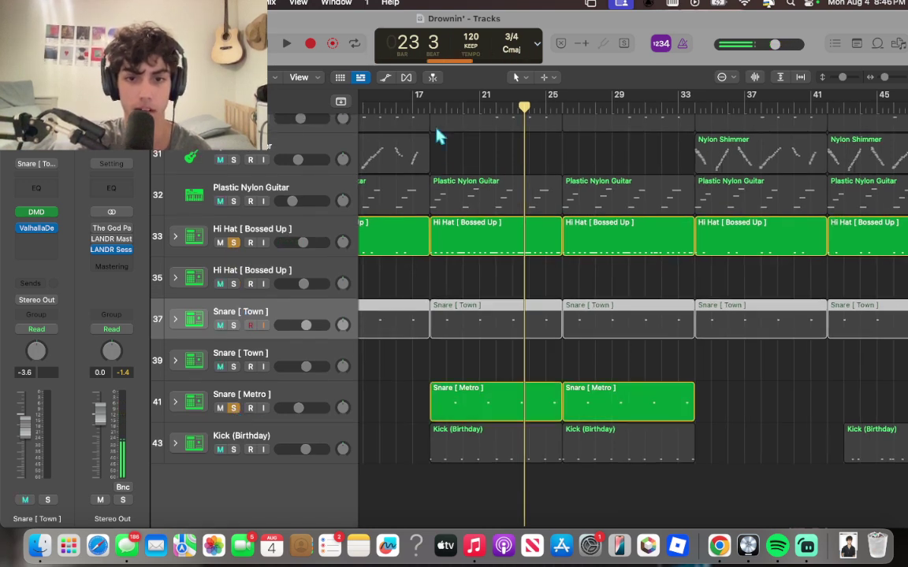
left_click(430, 101)
left_click(233, 326)
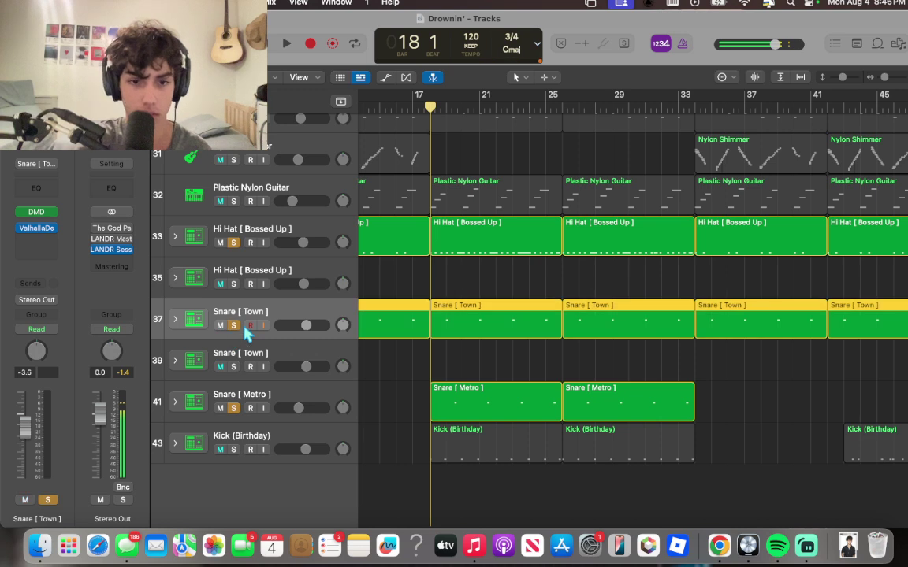
key("space")
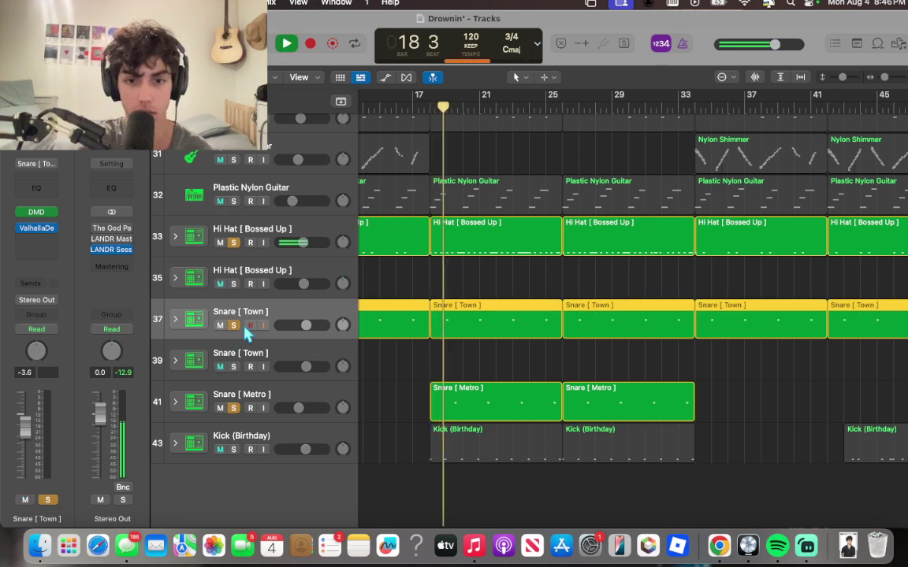
left_click(304, 398)
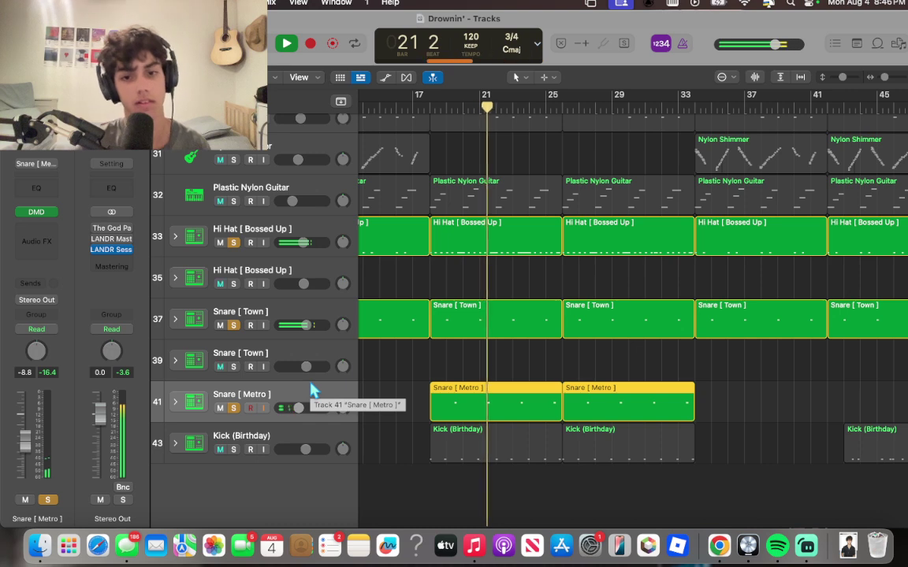
key("space")
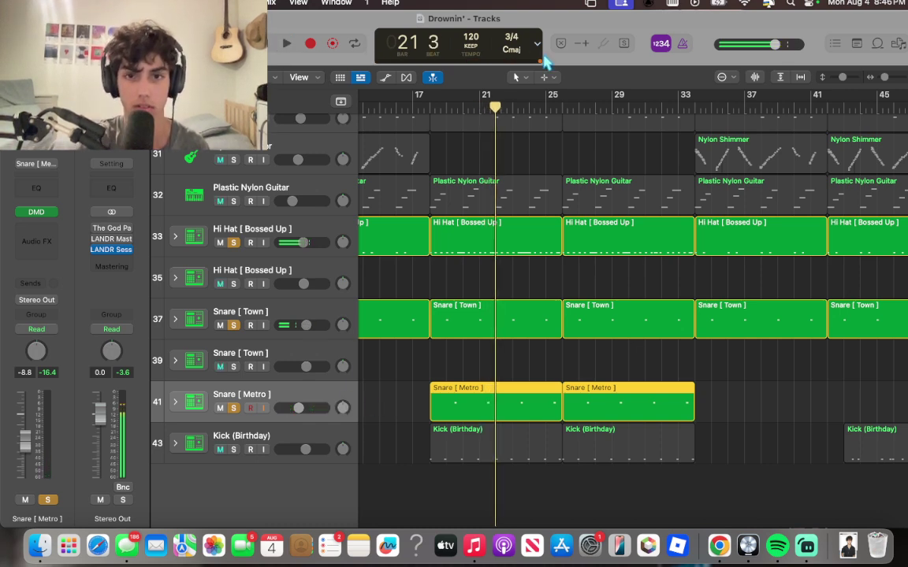
- Replay the soloed hi-hat and both snares briefly from bar 21, and stop playback
left_click(485, 107)
key("space")
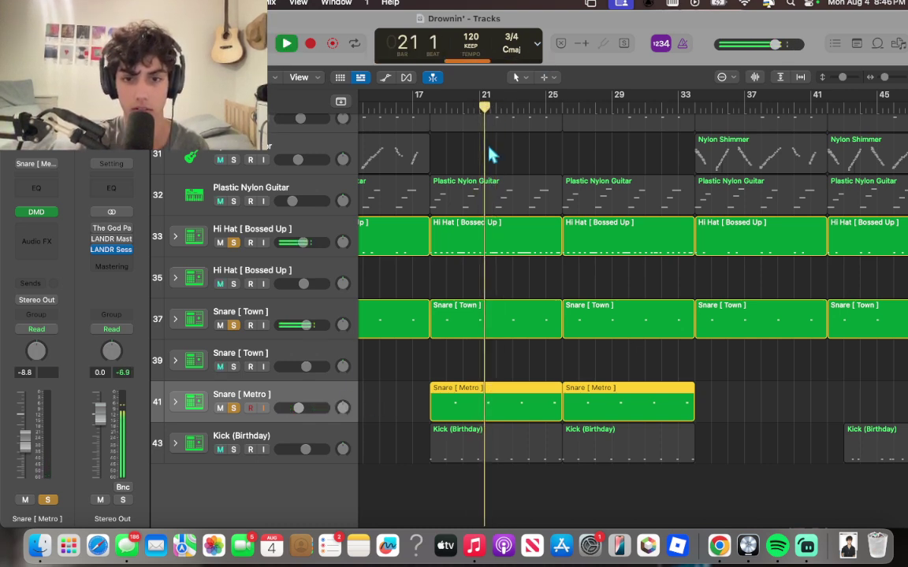
key("space")
- Add the track 35 Hi Hat [ Bossed Up ] to the solo and play from bar 18
left_click(428, 106)
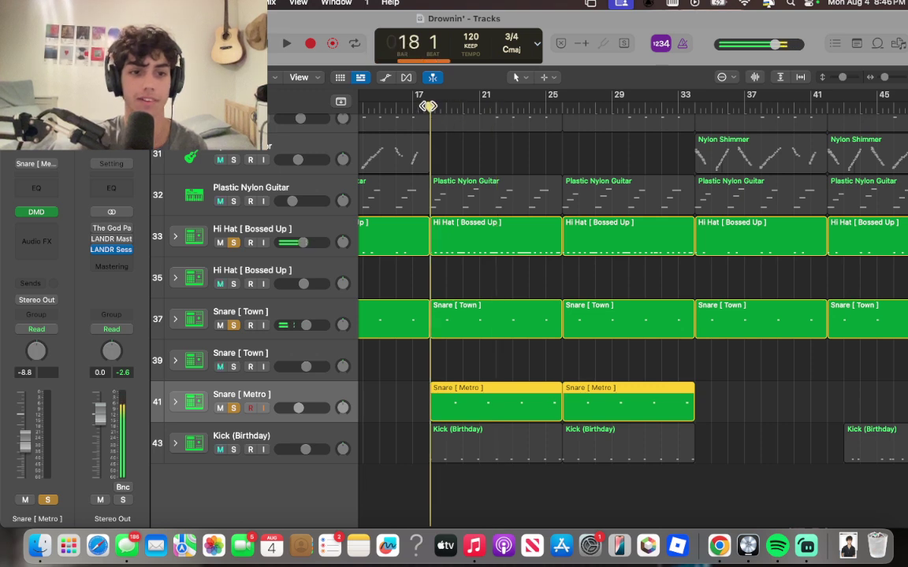
left_click(455, 281)
key("space")
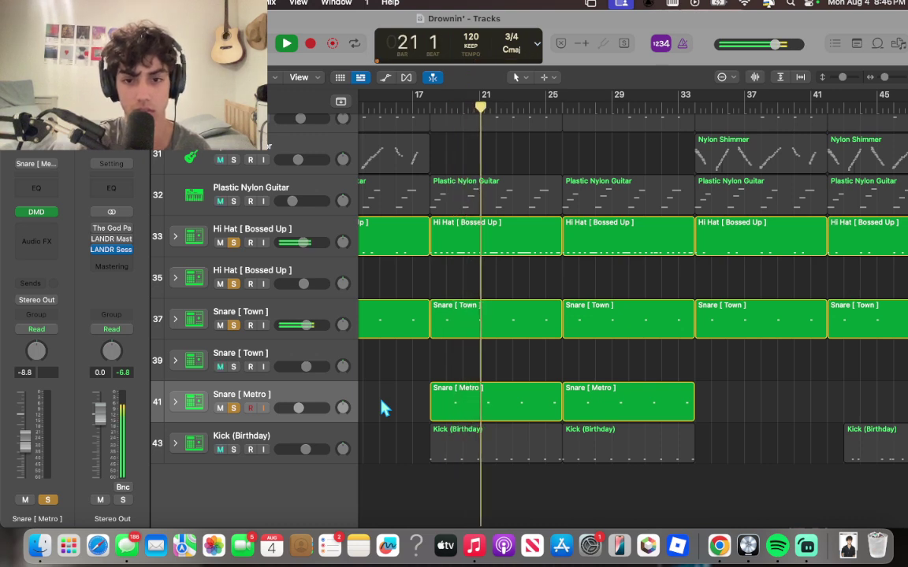
- Stop playback, add the track 39 Snare [ Town ] to the solo, and audition the soloed drums from bar 66
key("space")
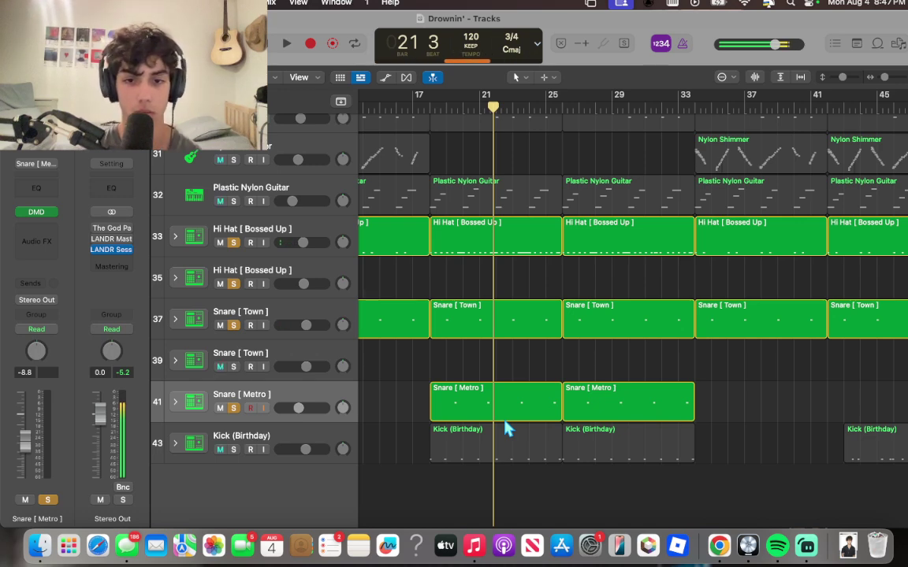
scroll(507, 428, "right", 10)
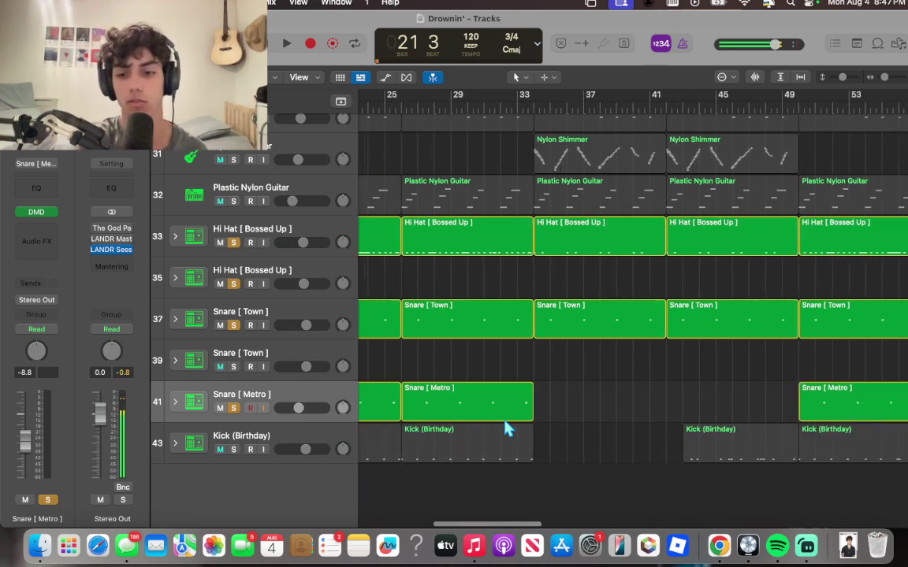
scroll(505, 428, "right", 4)
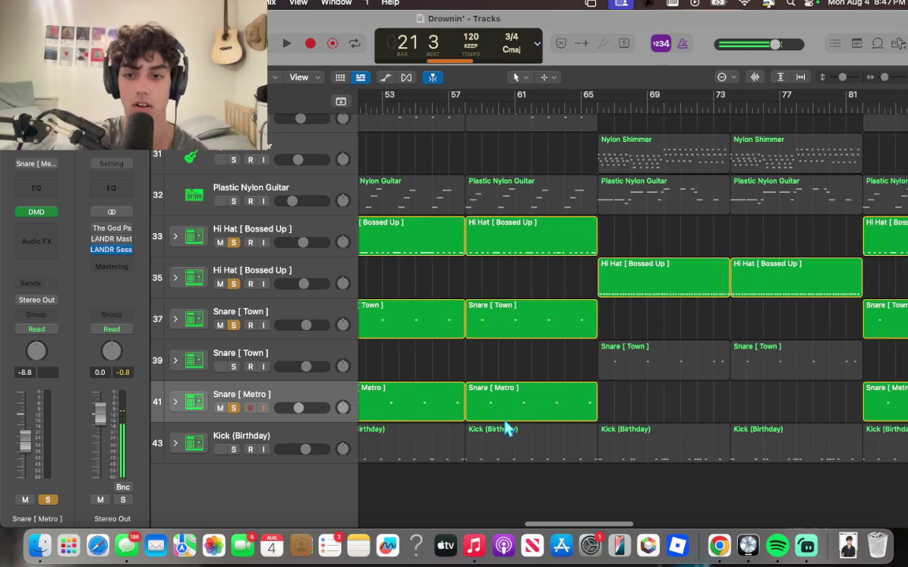
left_click(234, 367)
left_click(603, 107)
key("space")
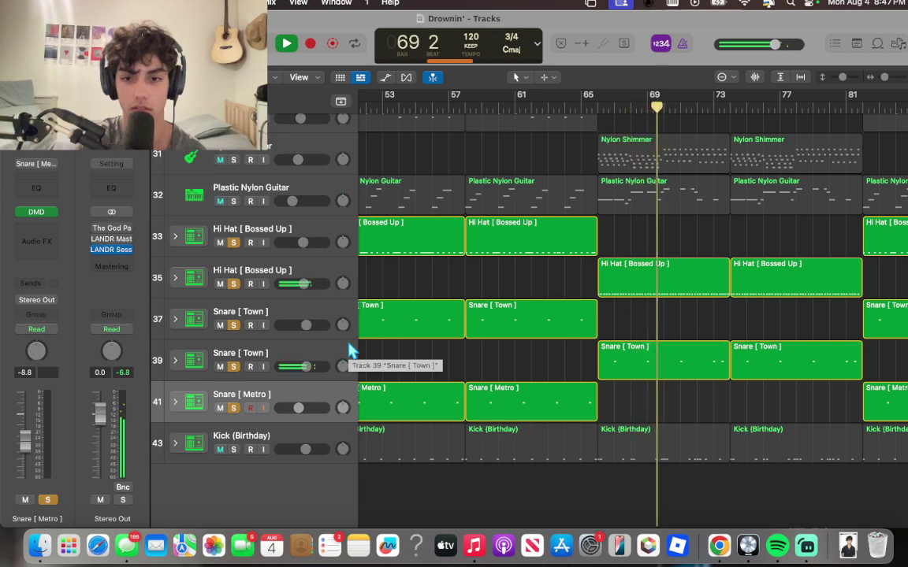
key("space")
- Add the Kick (Birthday) track to the solo, audition the soloed drums from bar 18, and stop playback
scroll(552, 344, "right", 10)
scroll(551, 345, "left", 20)
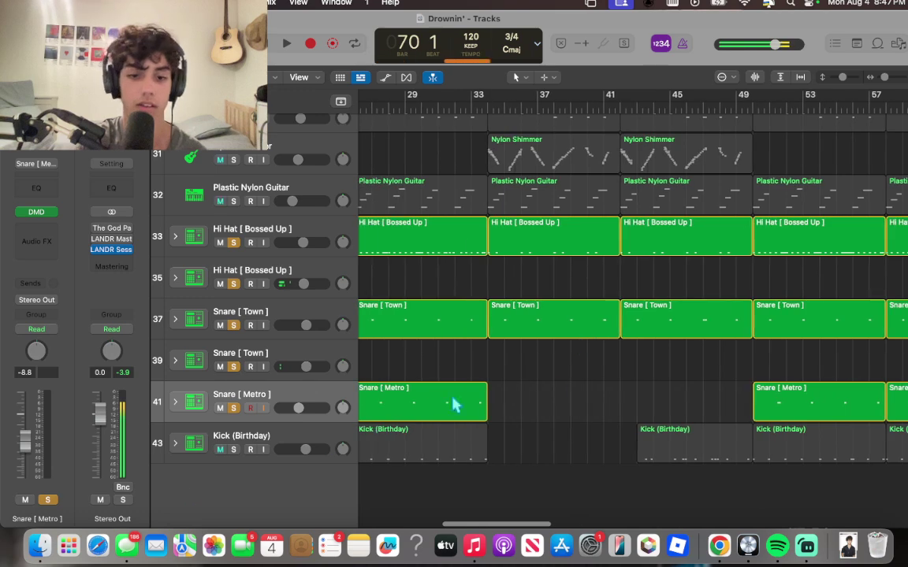
scroll(553, 391, "left", 8)
left_click(233, 449)
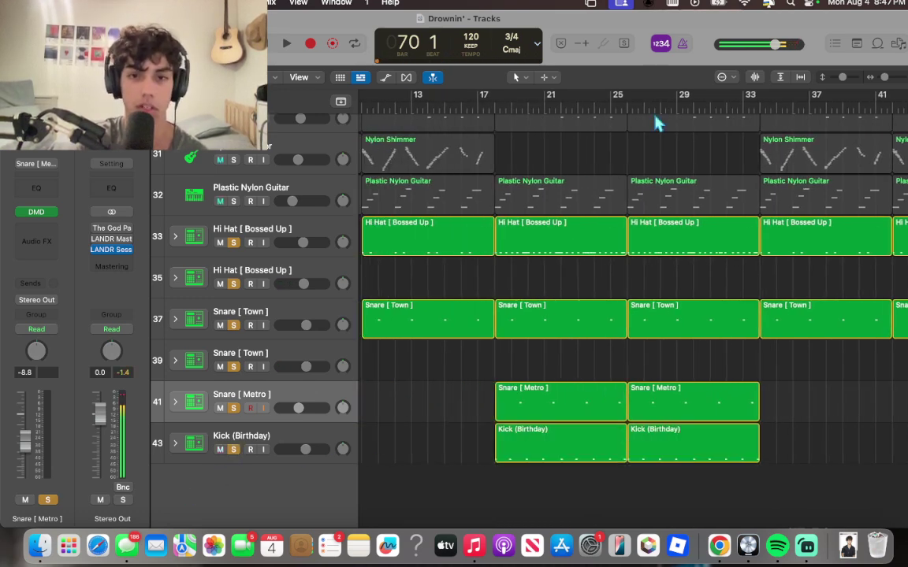
left_click(494, 108)
key("space")
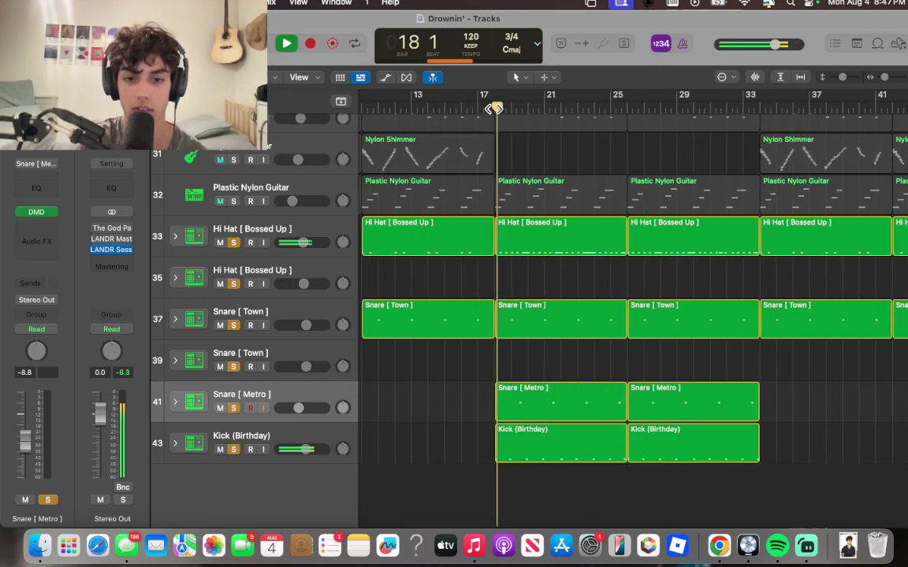
scroll(560, 198, "up", 5)
scroll(562, 201, "up", 1)
left_click(220, 260)
key("space")
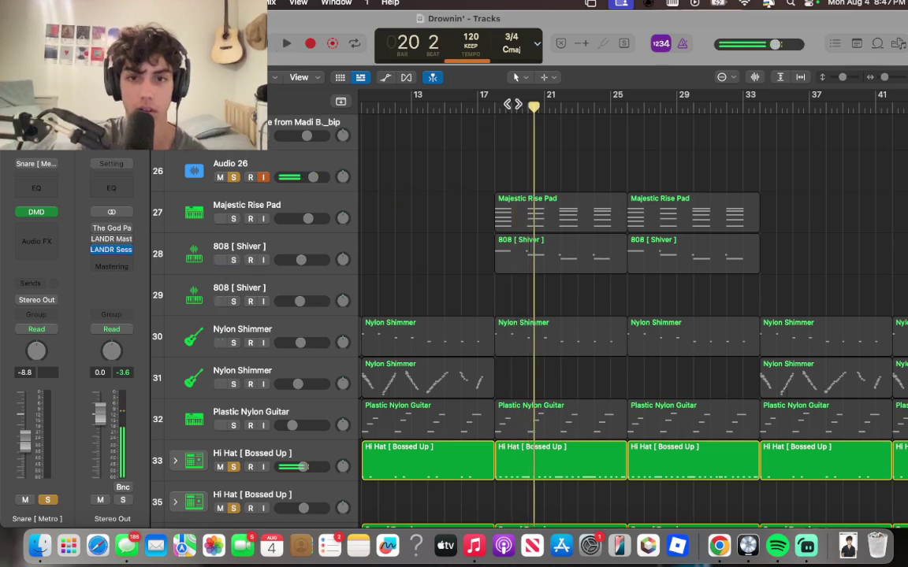
- Solo the track 28 808 [ Shiver ] along with the drums, audition them together from bar 18, and stop
scroll(569, 237, "down", 5)
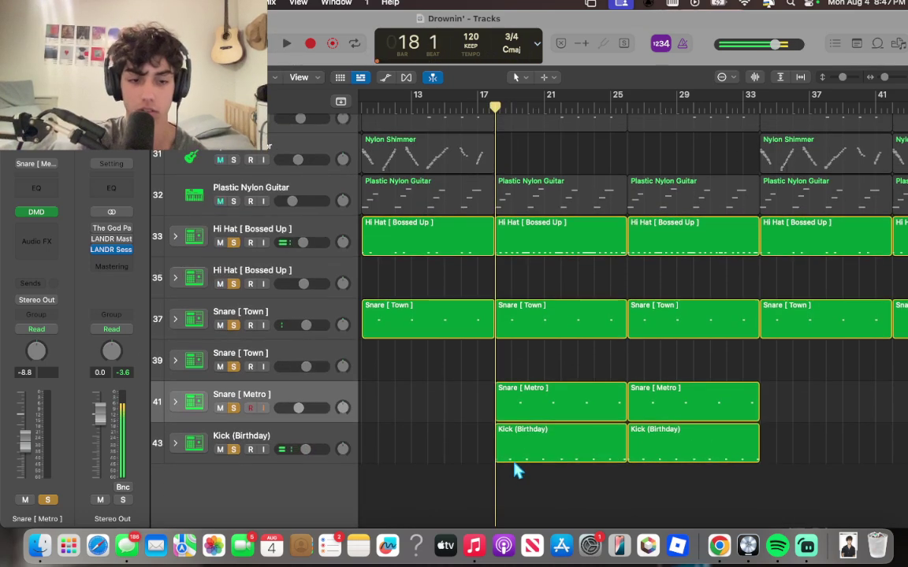
scroll(513, 470, "up", 4)
left_click(233, 222)
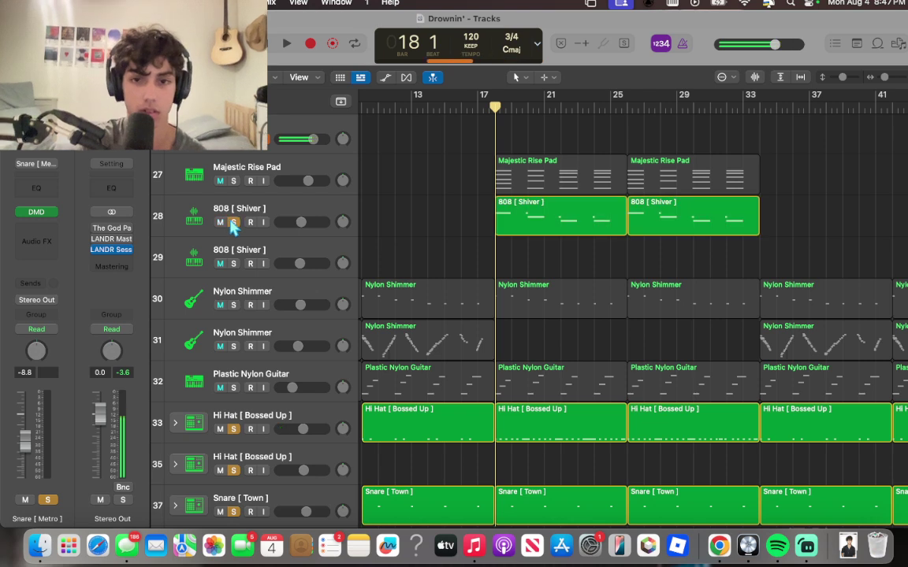
key("space")
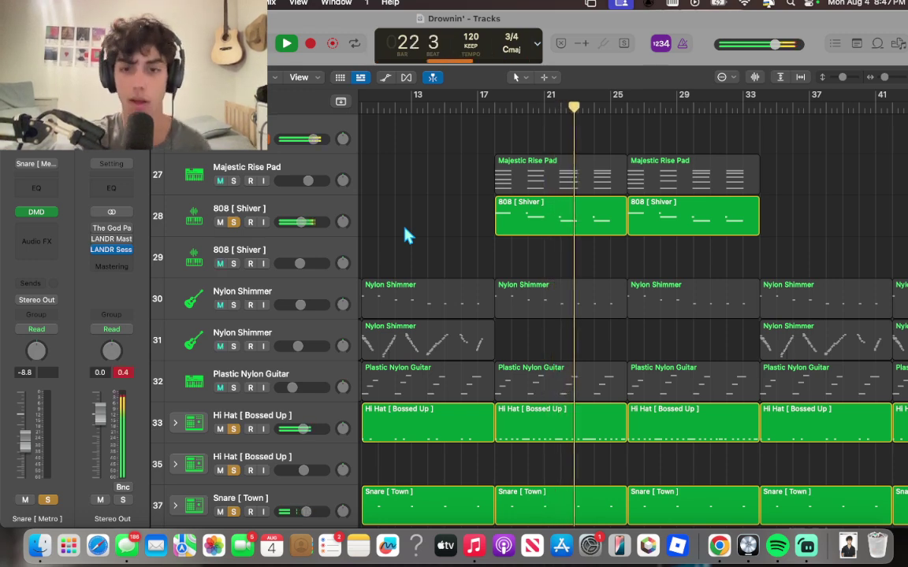
key("space")
scroll(405, 453, "down", 5)
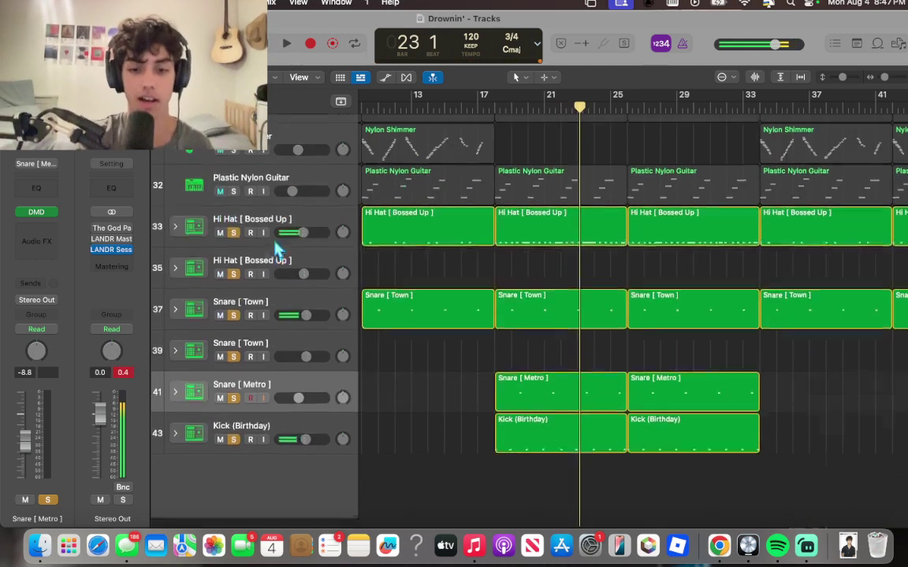
- Play the soloed drums into the section starting at bar 50, and add the track 28 808 [ Shiver ] to the solo
scroll(405, 453, "right", 5)
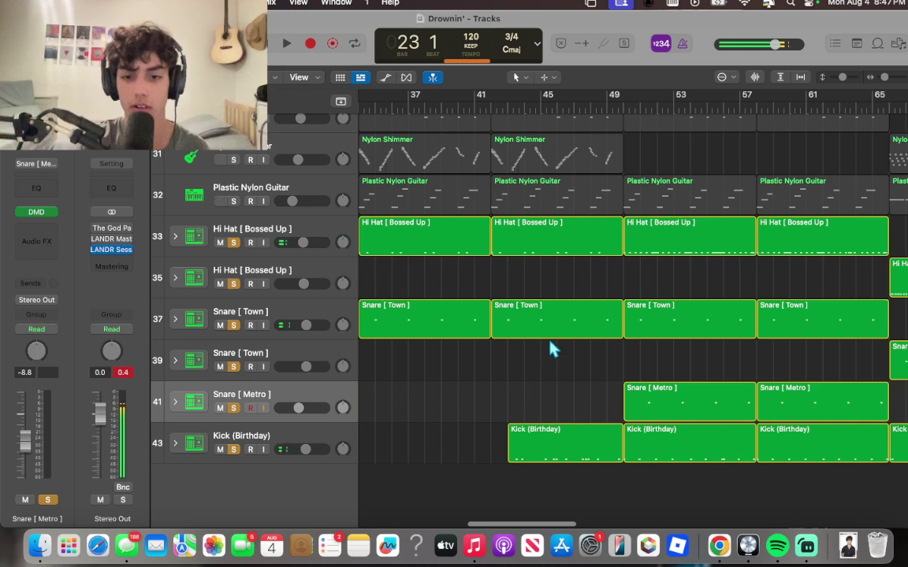
scroll(592, 324, "right", 10)
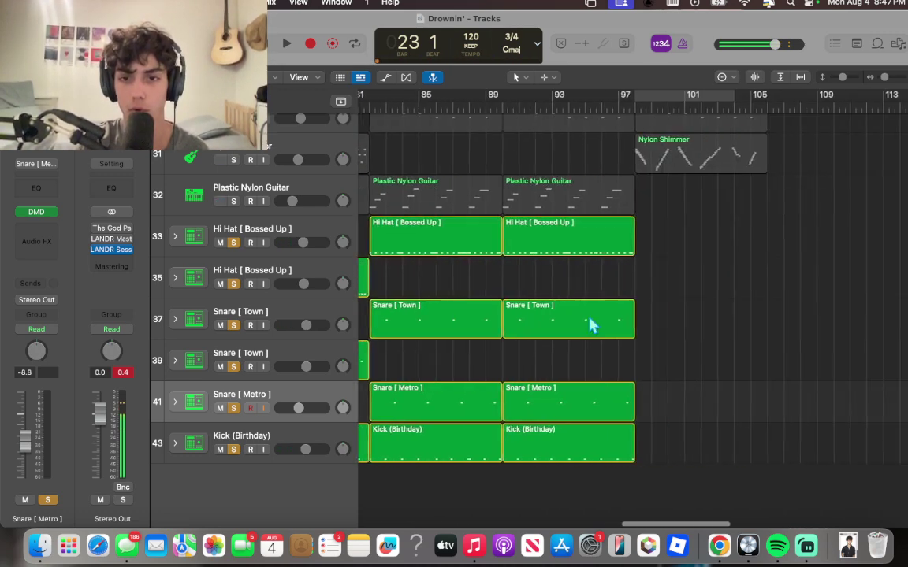
scroll(591, 324, "left", 8)
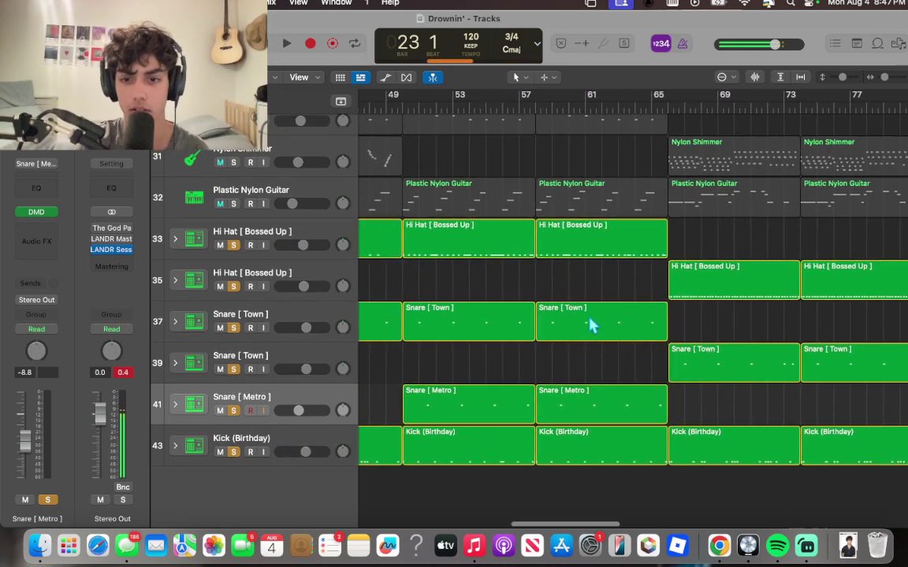
scroll(591, 324, "left", 3)
key("space")
key("space")
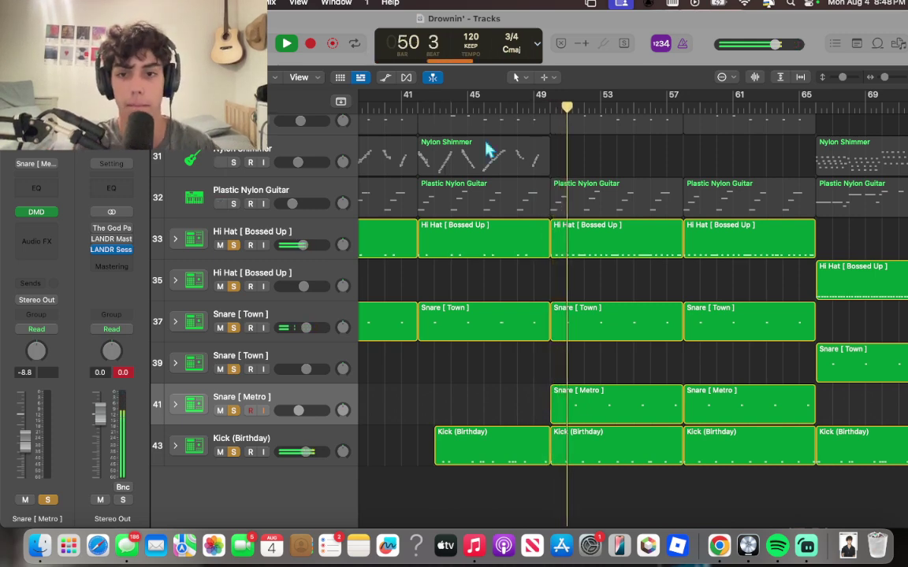
scroll(547, 195, "up", 3)
scroll(546, 194, "down", 2)
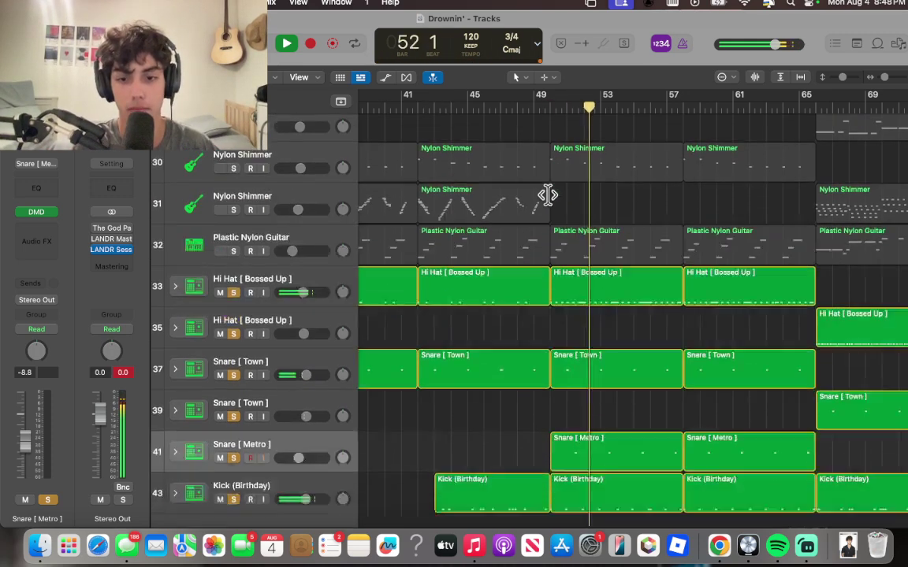
scroll(547, 193, "up", 5)
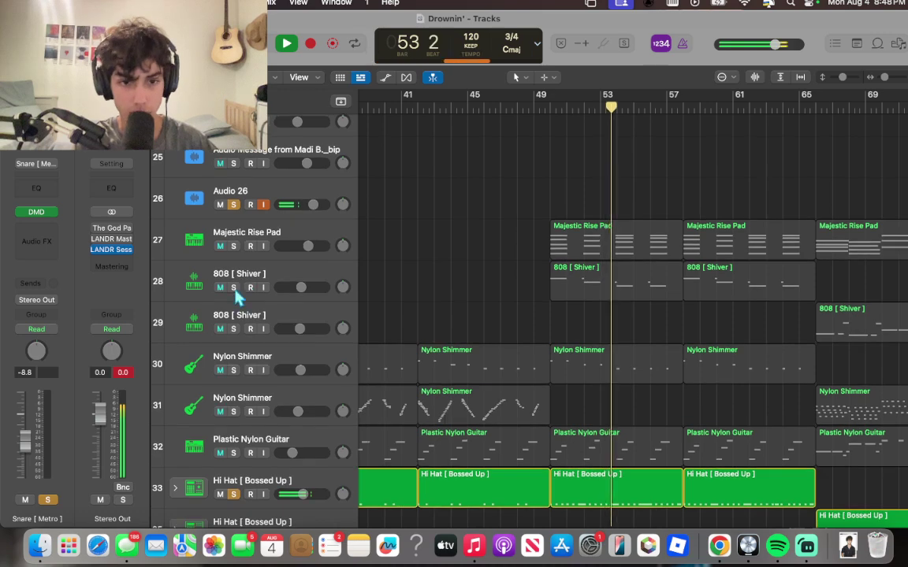
left_click(235, 288)
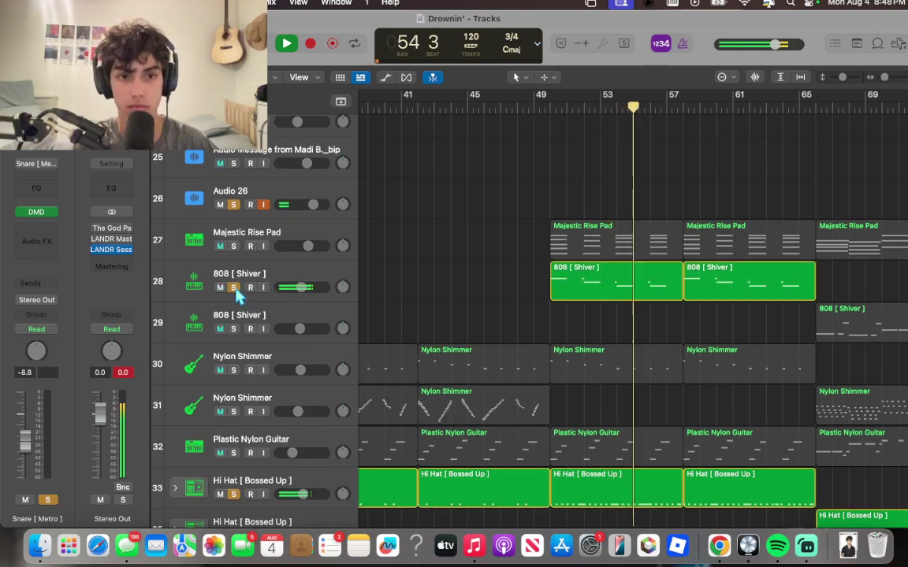
- Clear all track solos, stop playback, and solo the Audio 26 track again
left_click(233, 288)
left_click(234, 288, "alt")
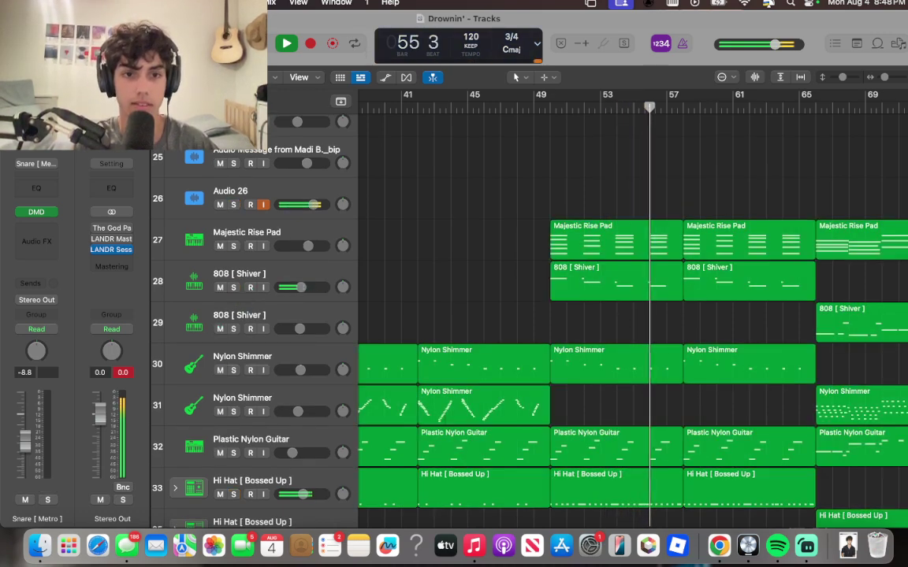
key("space")
left_click(234, 205)
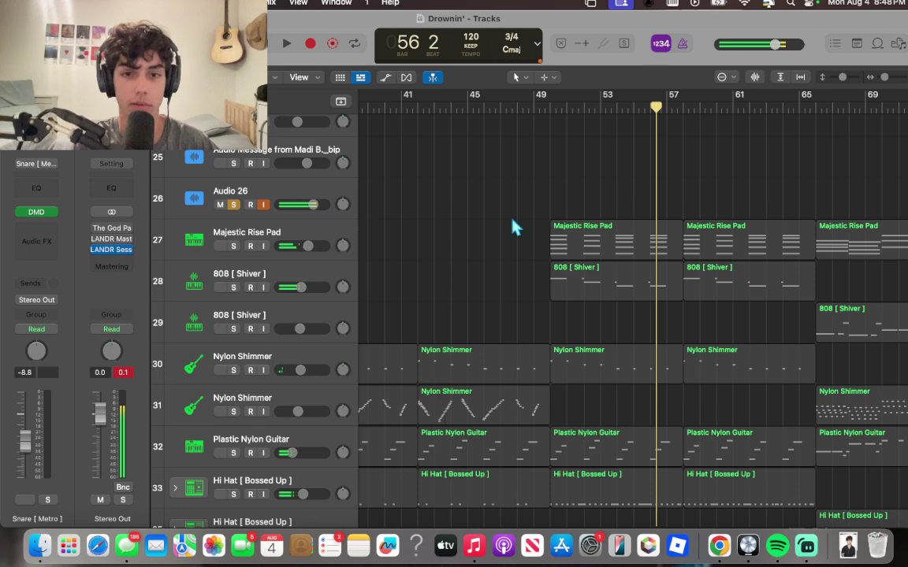
- Solo the Audio 17 vocal track and play it from bar 2
scroll(546, 238, "up", 15)
scroll(547, 239, "left", 10)
scroll(551, 240, "left", 3)
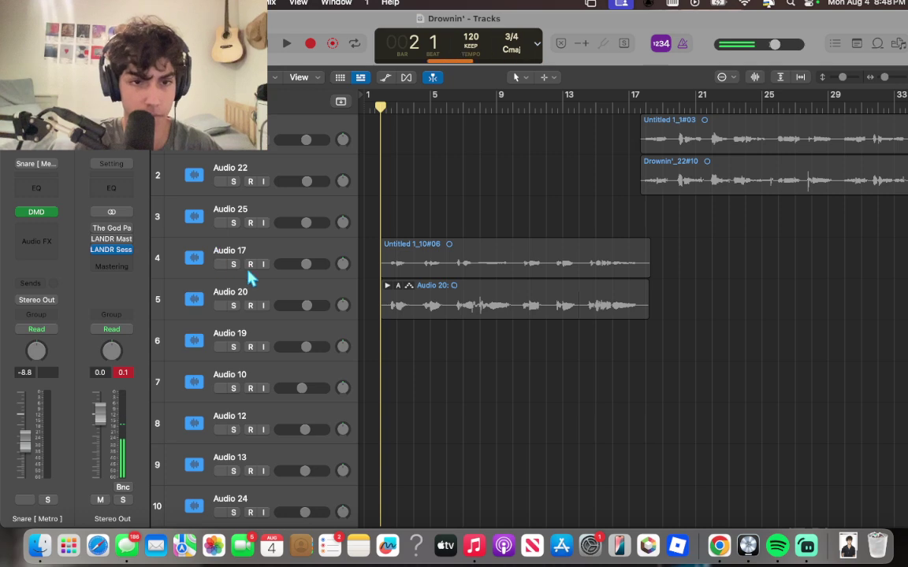
scroll(545, 313, "right", 20)
scroll(545, 314, "left", 20)
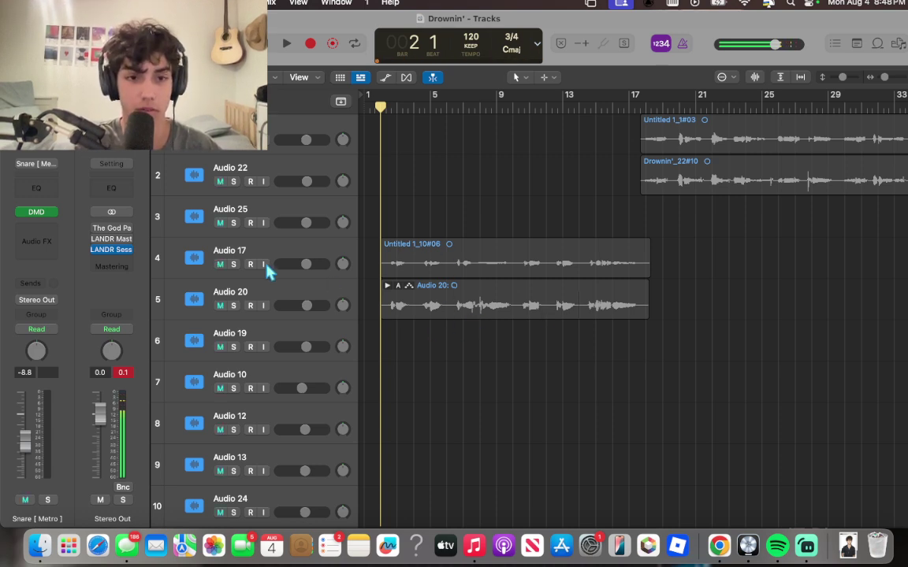
left_click(234, 266)
key("space")
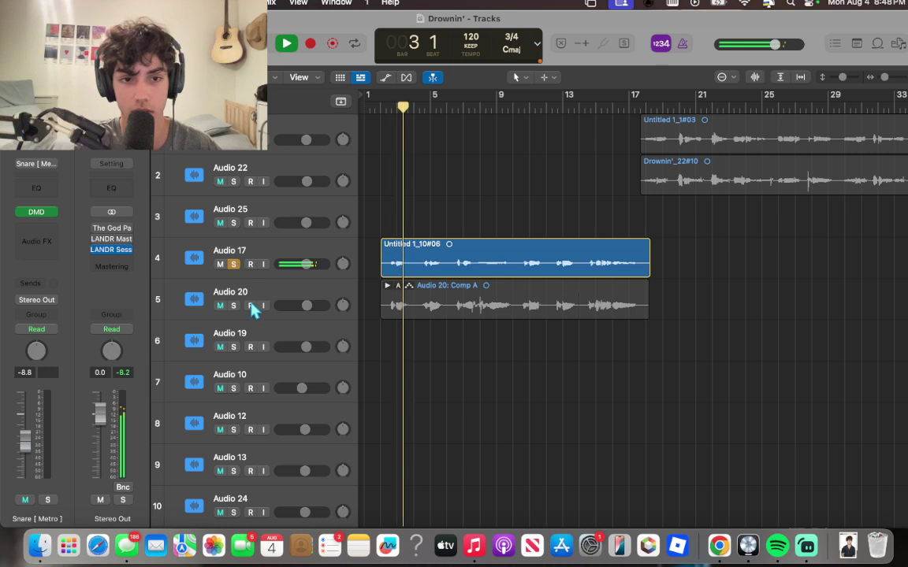
- Switch the solo from Audio 17 to Audio 20 during playback, select the Audio 20 track, and stop
left_click(234, 306)
left_click(234, 266)
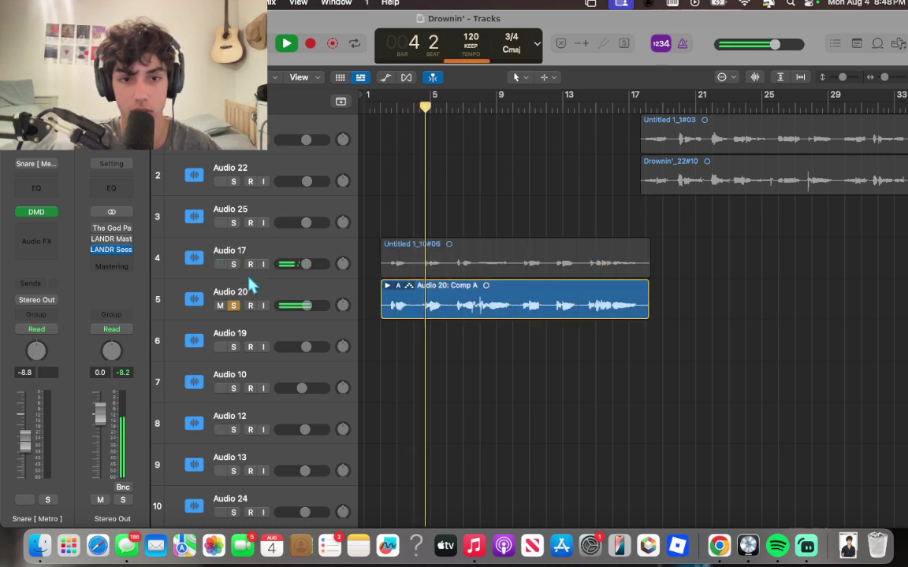
left_click(241, 295)
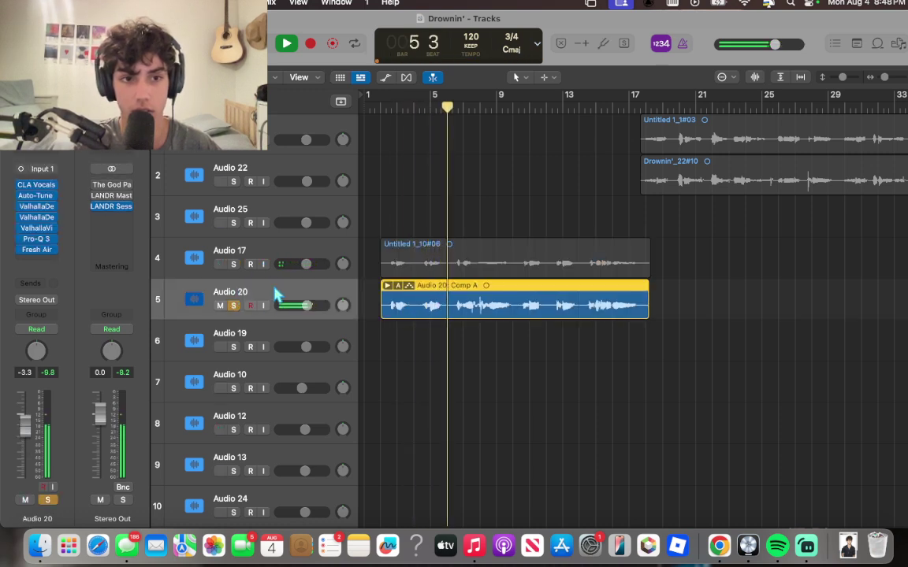
key("space")
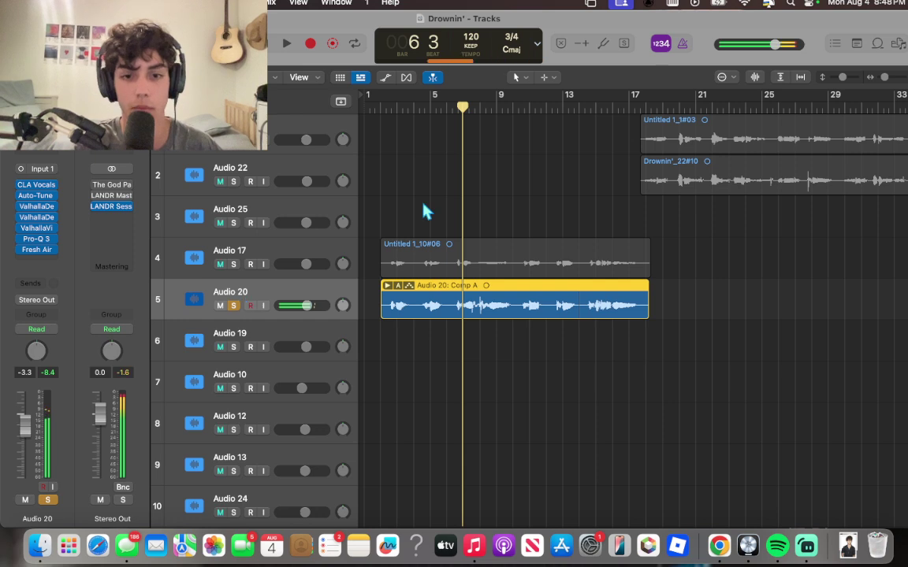
- Replay the soloed Audio 20 vocal from bar 2, and stop playback
key("Return")
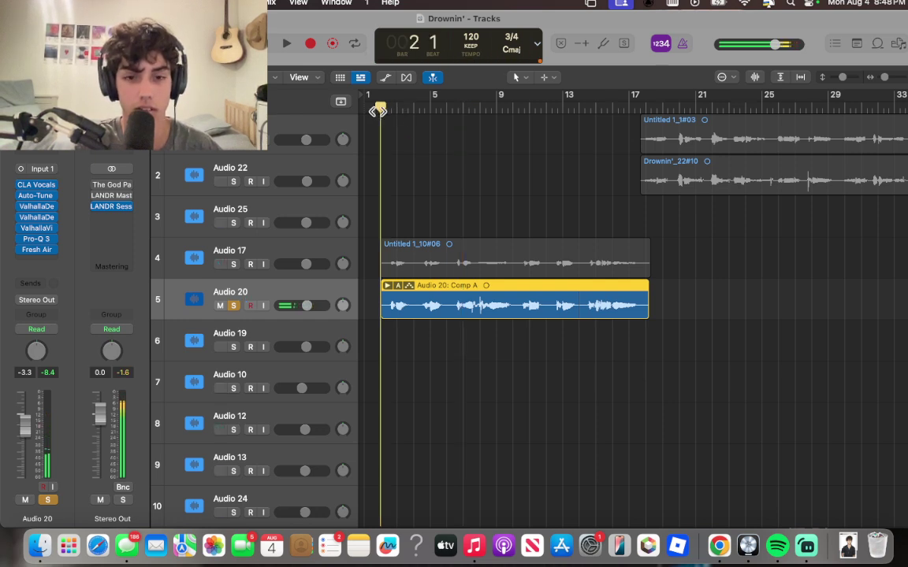
key("super+Right")
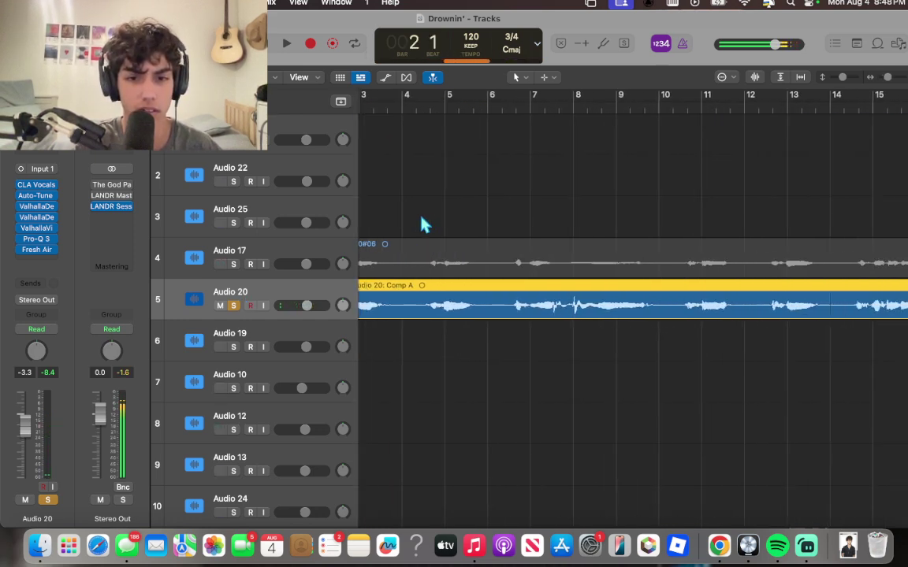
key("space")
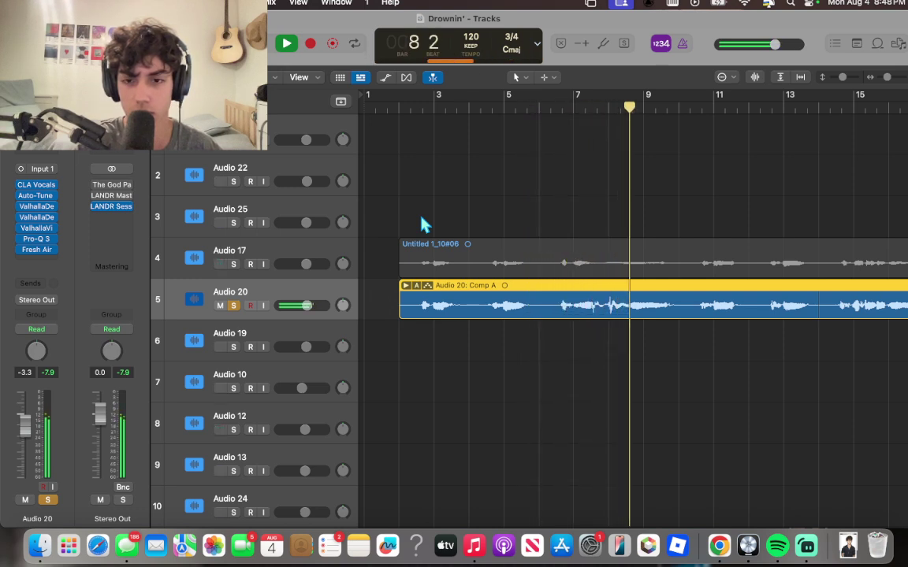
key("space")
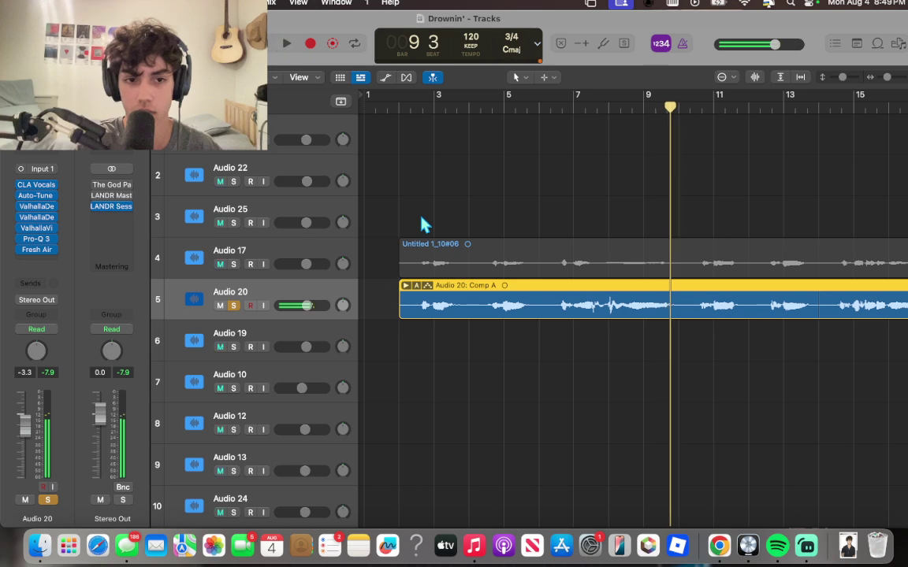
- Unsolo Audio 20, solo the track 1 vocal, Audio 17 and Audio 25, and play from bar 34
left_click(234, 304)
left_click(233, 264)
scroll(490, 267, "down", 5)
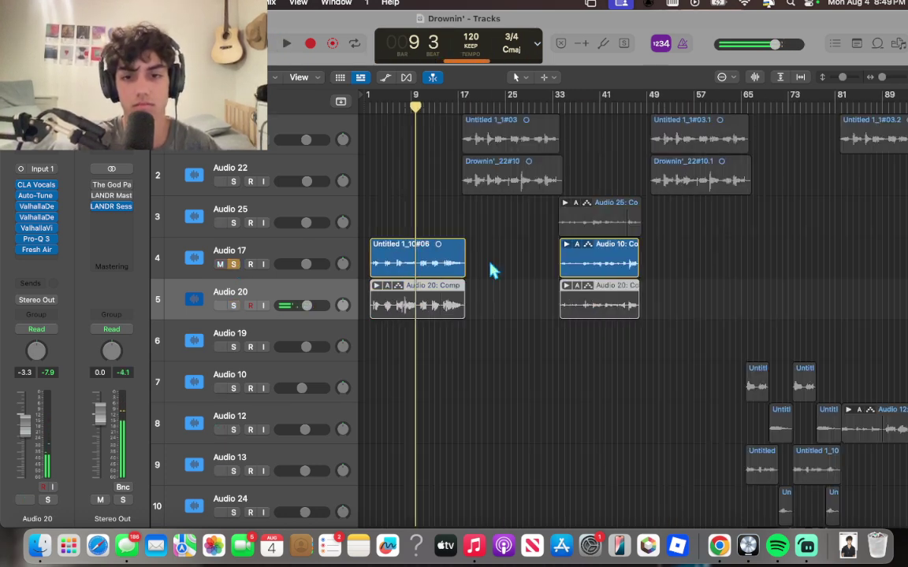
scroll(415, 166, "down", 3)
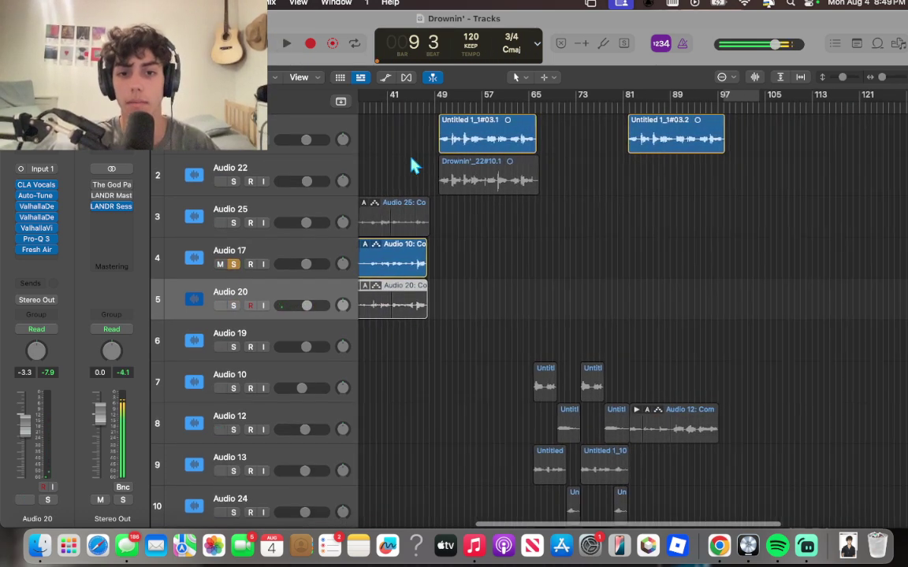
scroll(415, 166, "up", 3)
left_click(233, 222)
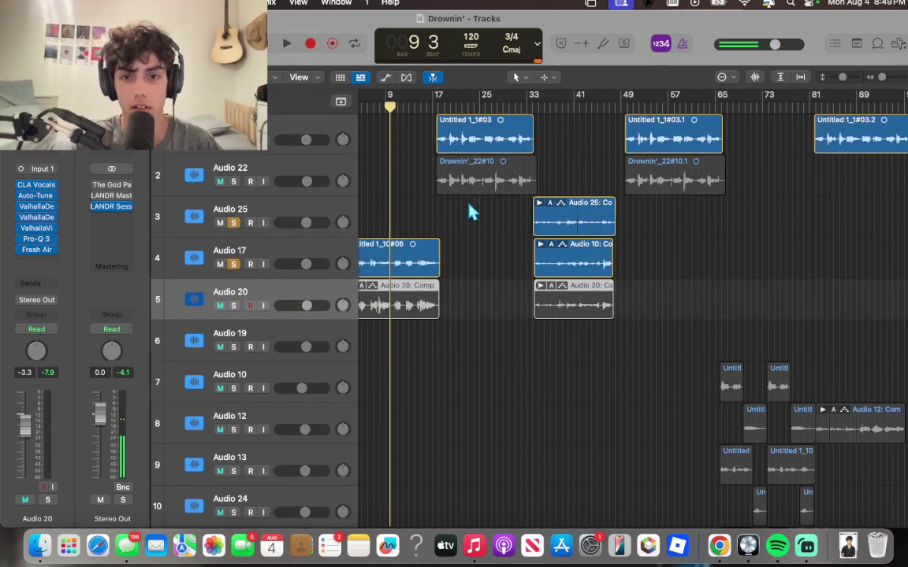
left_click(535, 108)
key("space")
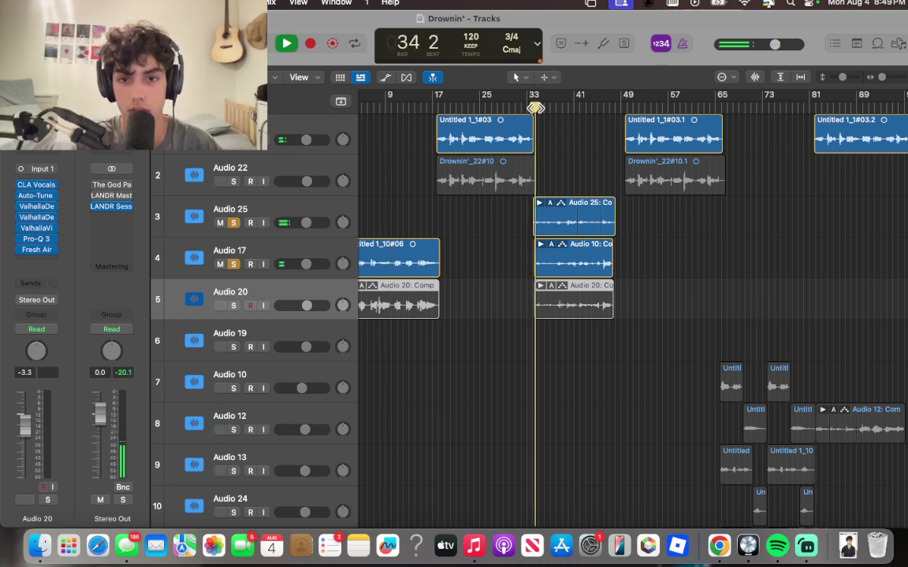
- Unsolo Audio 25, replay the soloed Audio 17 vocal from bar 34, and stop playback
left_click(233, 264)
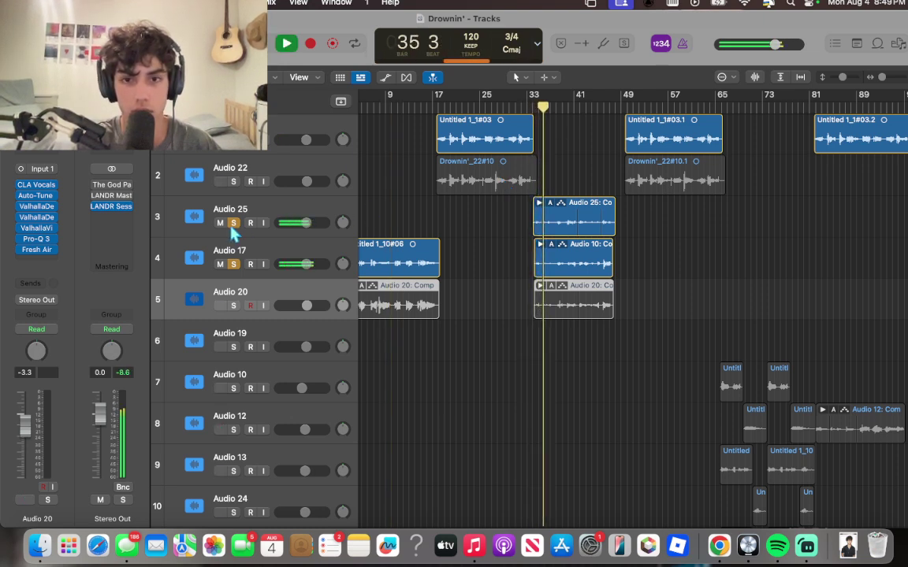
left_click(233, 222)
key("space")
key("space")
key("space")
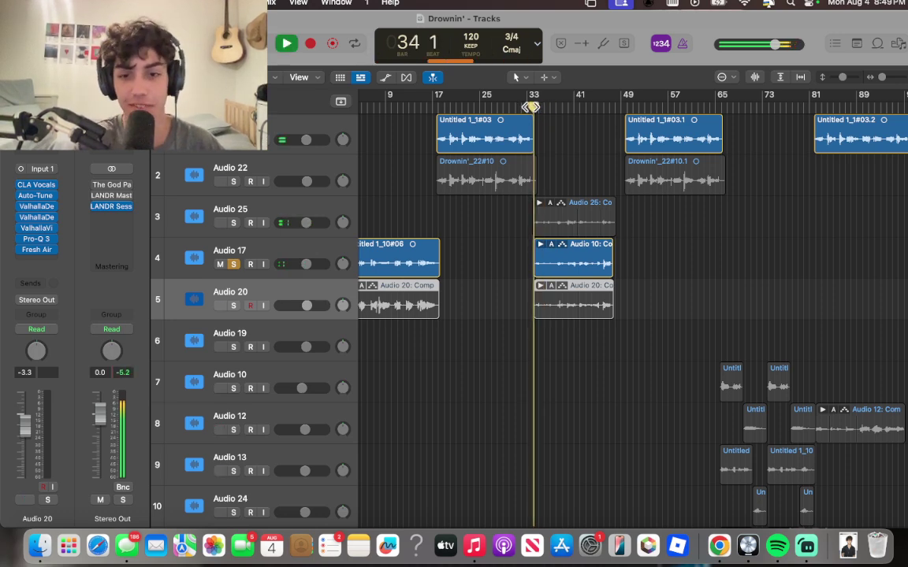
key("space")
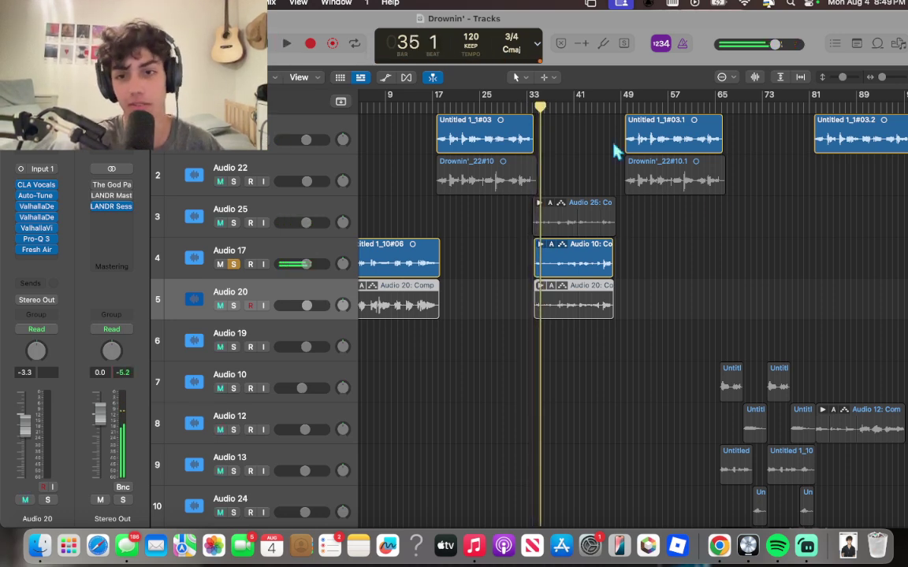
- Solo Audio 10 and play it from bar 66
scroll(713, 202, "right", 5)
scroll(713, 202, "down", 5)
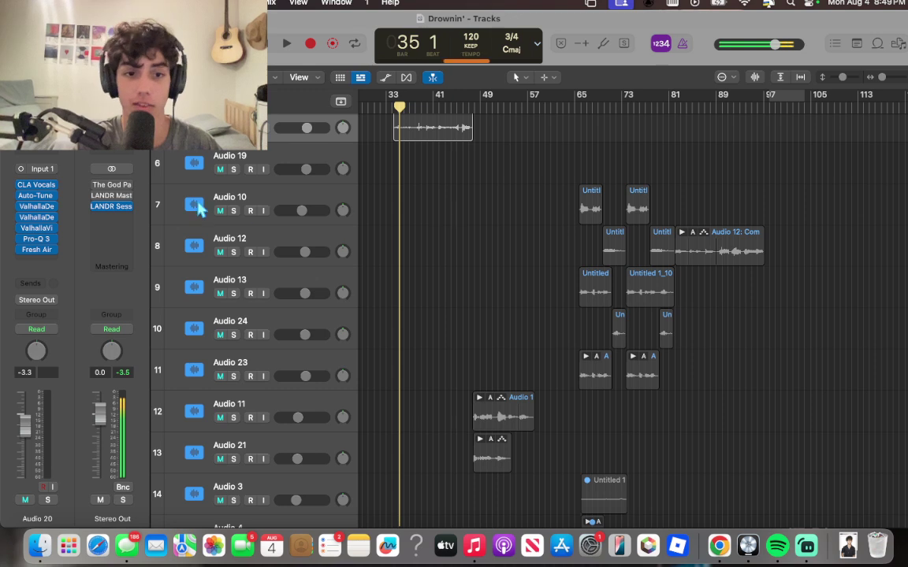
left_click(232, 211)
left_click(583, 107)
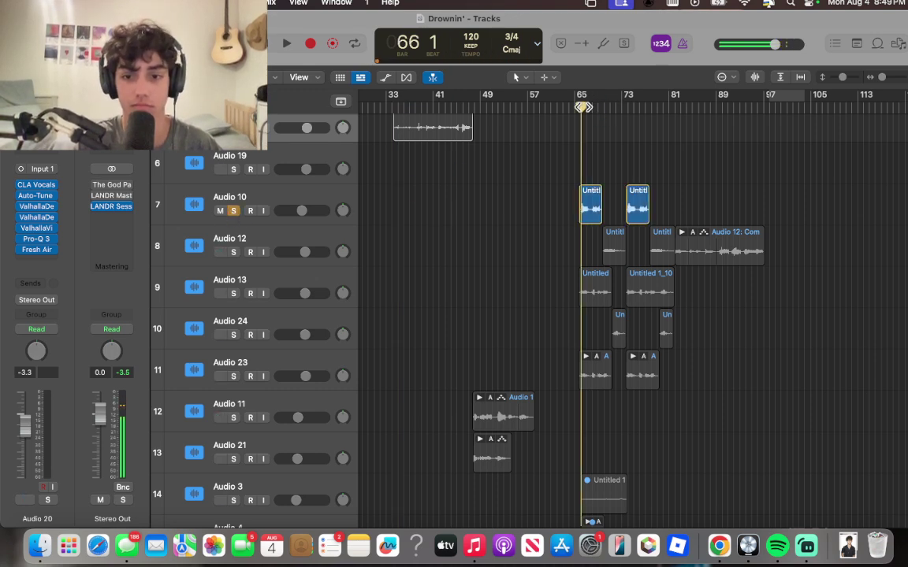
key("space")
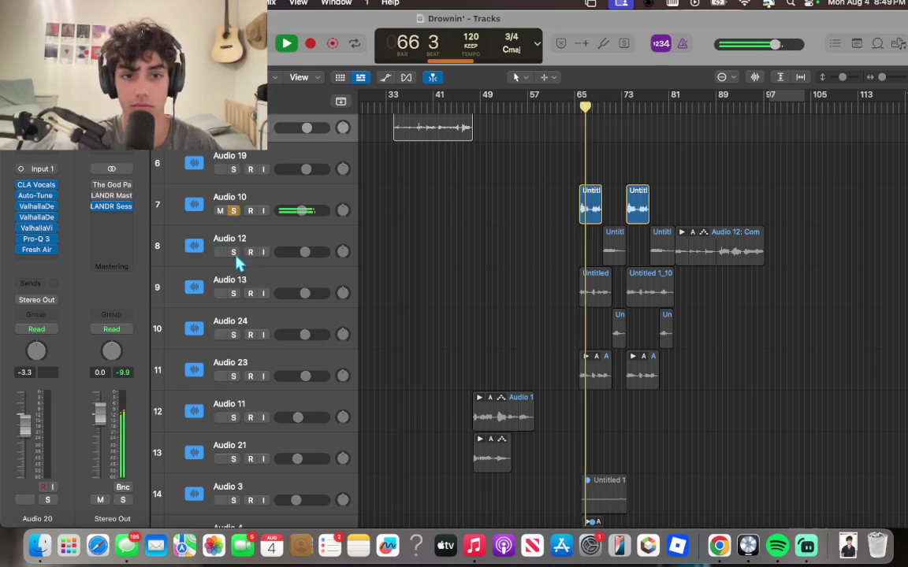
- Add Audio 12 and Audio 13 to the solo, audition them together with Audio 10, and stop playback
left_click(233, 252)
left_click(233, 293)
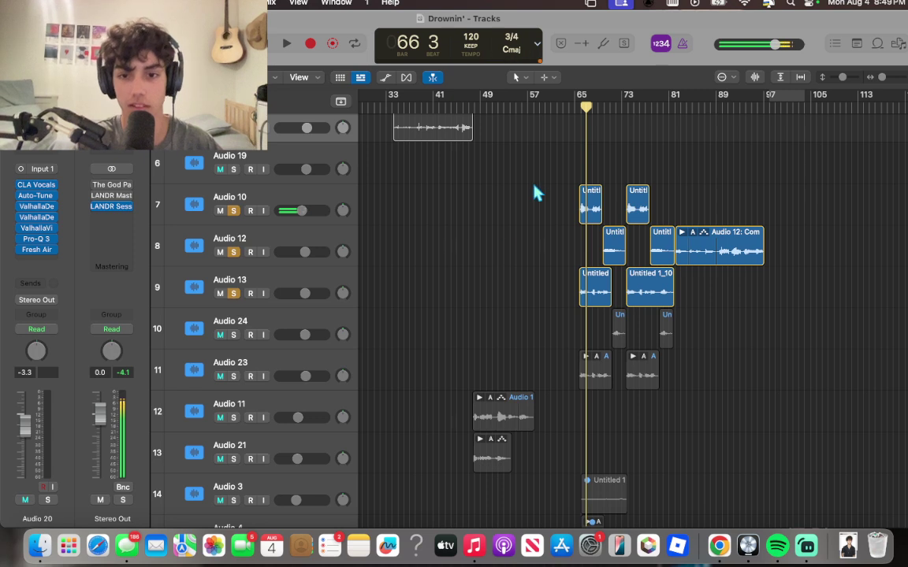
key("space")
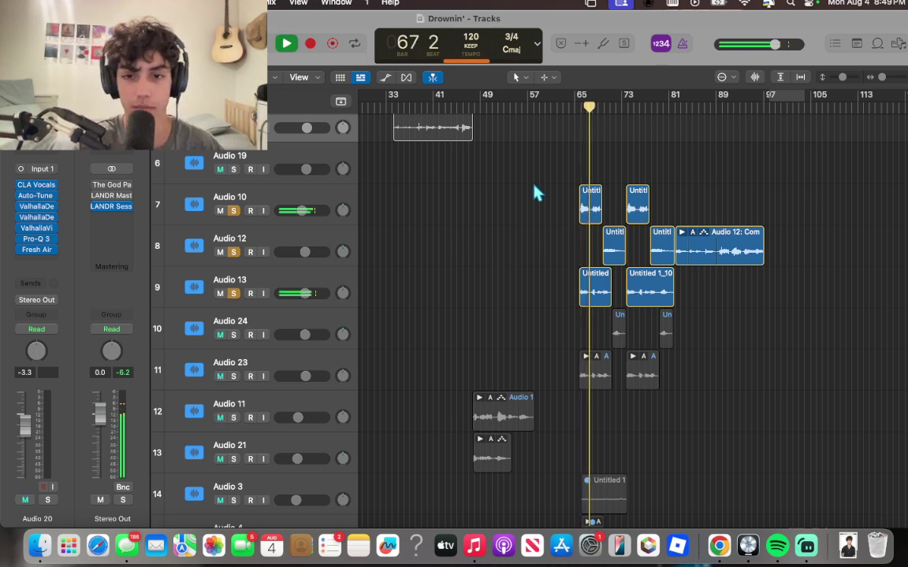
key("space")
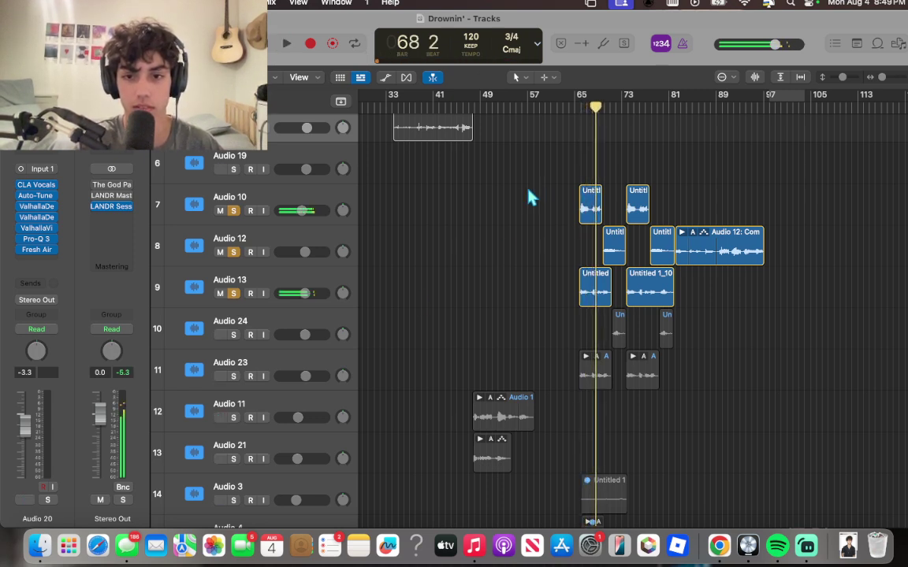
- Solo Audio 24 as well, play from the start of its first region, and stop
left_click(233, 335)
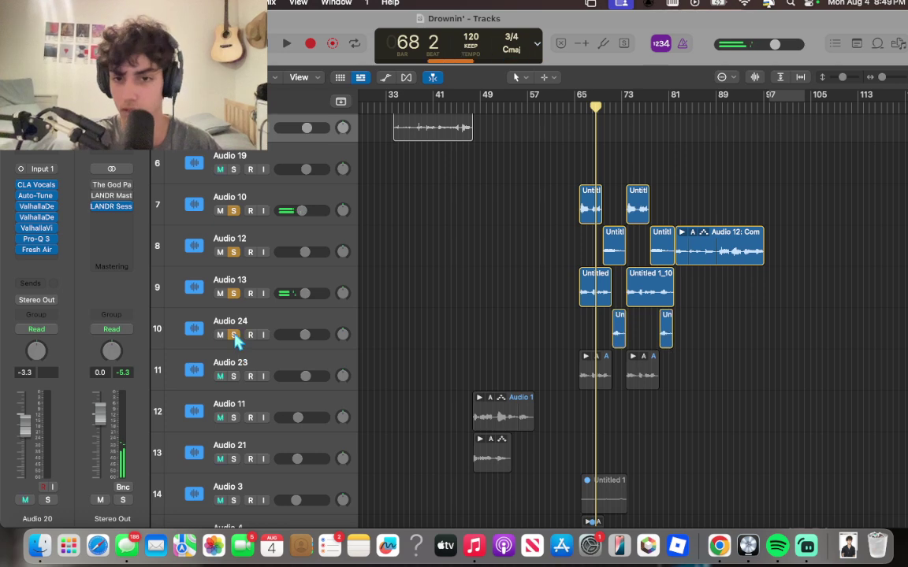
left_click(612, 107)
key("space")
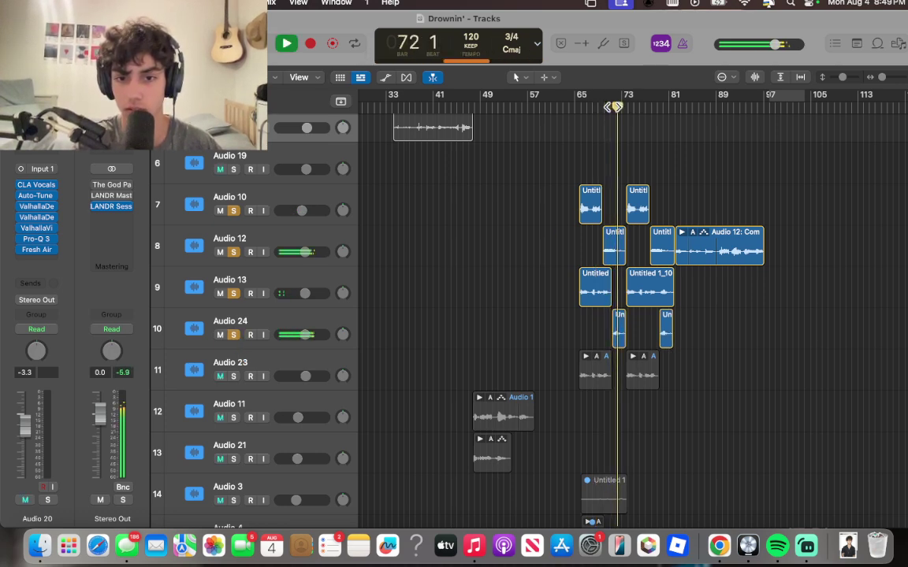
key("space")
- Place the playhead at the start of the Untitled 1_1#03 vocal region, select it, and bypass the insert plug-ins of Audio 1
scroll(567, 308, "left", 5)
scroll(567, 308, "down", 3)
scroll(567, 309, "right", 10)
scroll(567, 308, "down", 3)
scroll(567, 308, "left", 10)
scroll(567, 308, "up", 5)
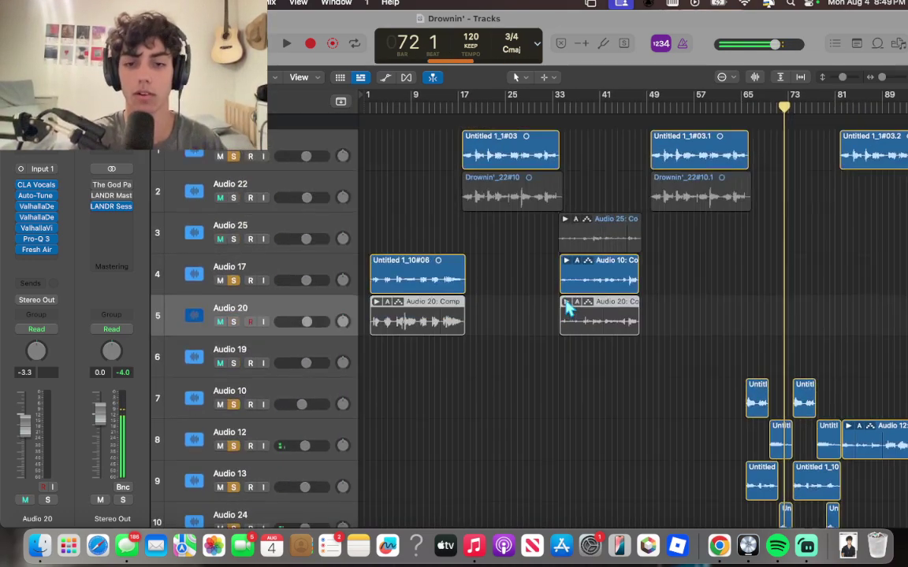
left_click(368, 101)
left_click_drag(372, 108, 465, 105)
scroll(463, 104, "up", 5)
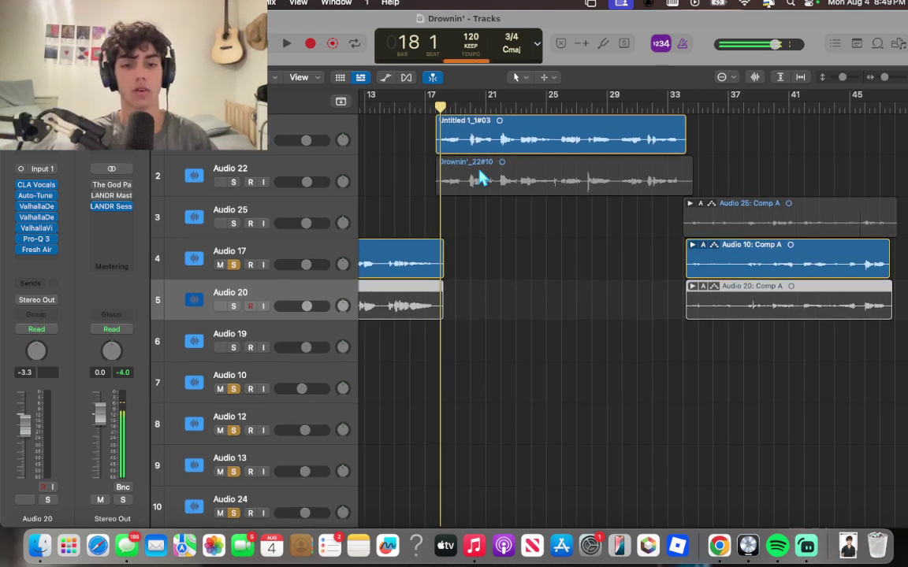
left_click(433, 106)
left_click(473, 141)
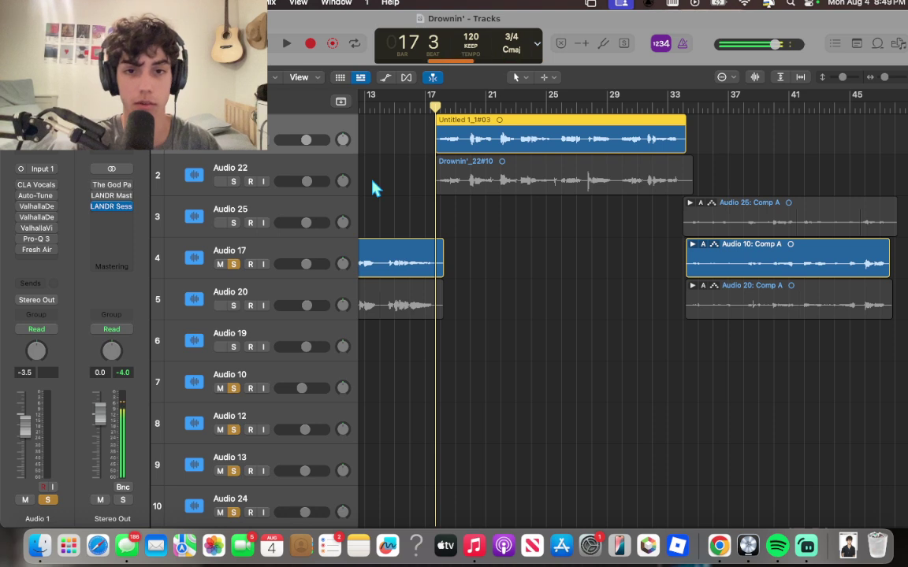
- Listen to the unprocessed Audio 1 vocal, stop, and return the playhead to bar 17
key("space")
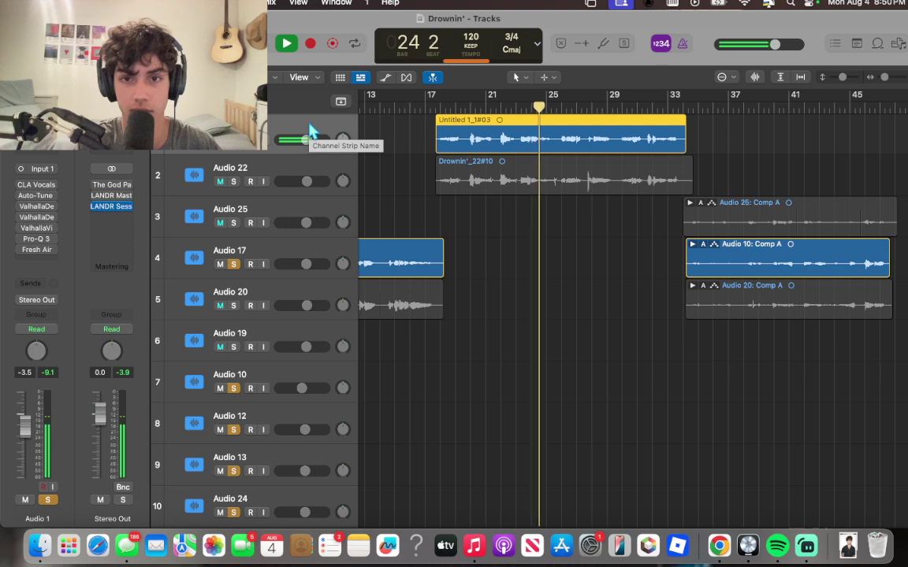
key("space")
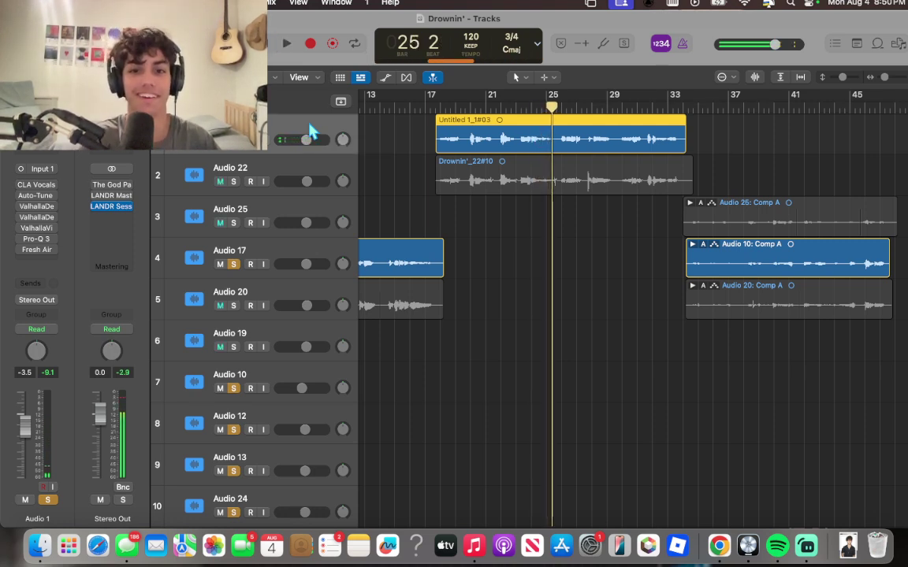
left_click(425, 108)
- Replay the Audio 1 vocal, enable its CLA Vocals insert during playback, and stop
key("space")
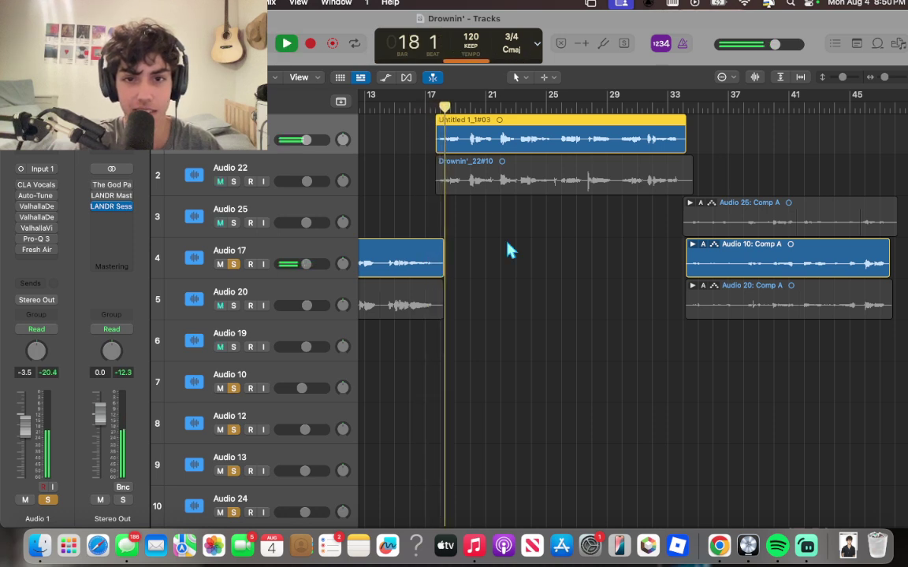
left_click(20, 186)
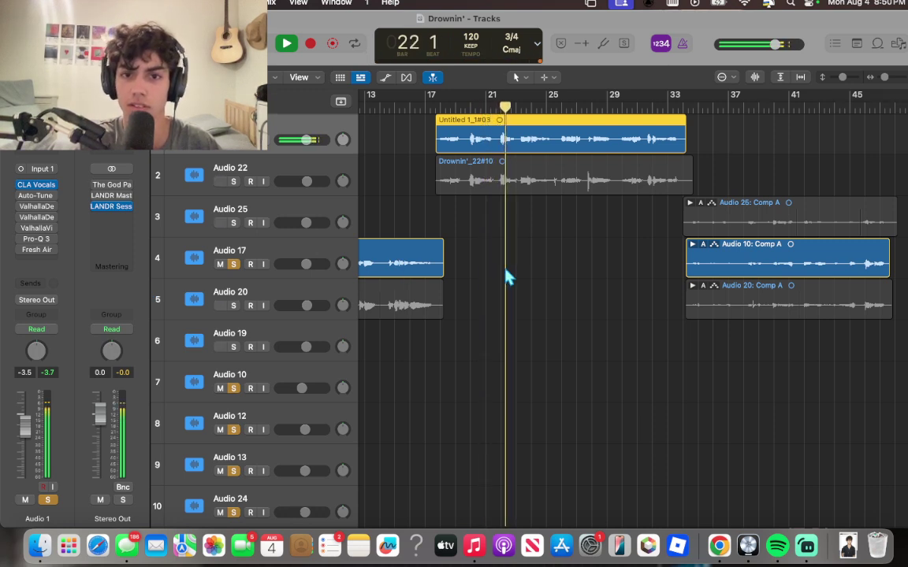
key("space")
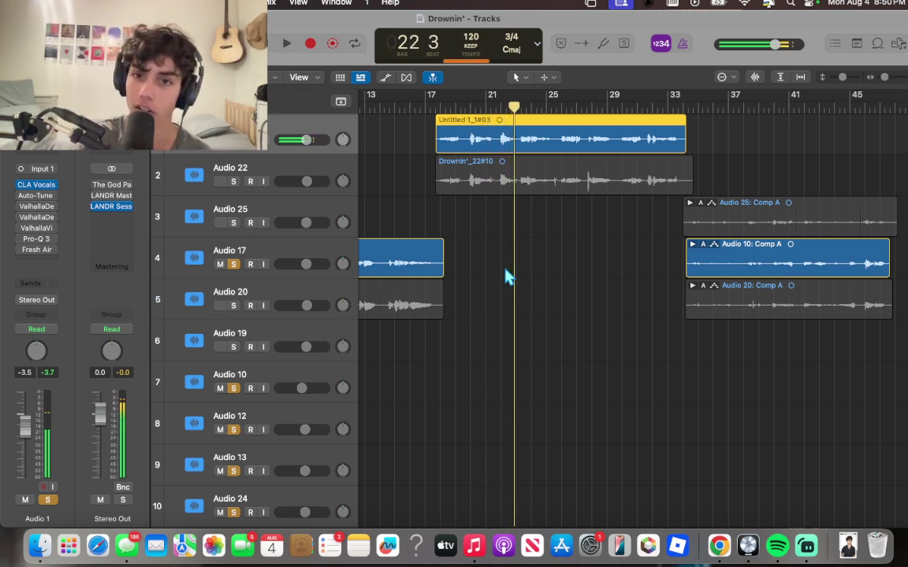
- Enable the Auto-Tune insert on Audio 1 and audition the vocal twice from the start of its region
left_click_drag(512, 107, 434, 110)
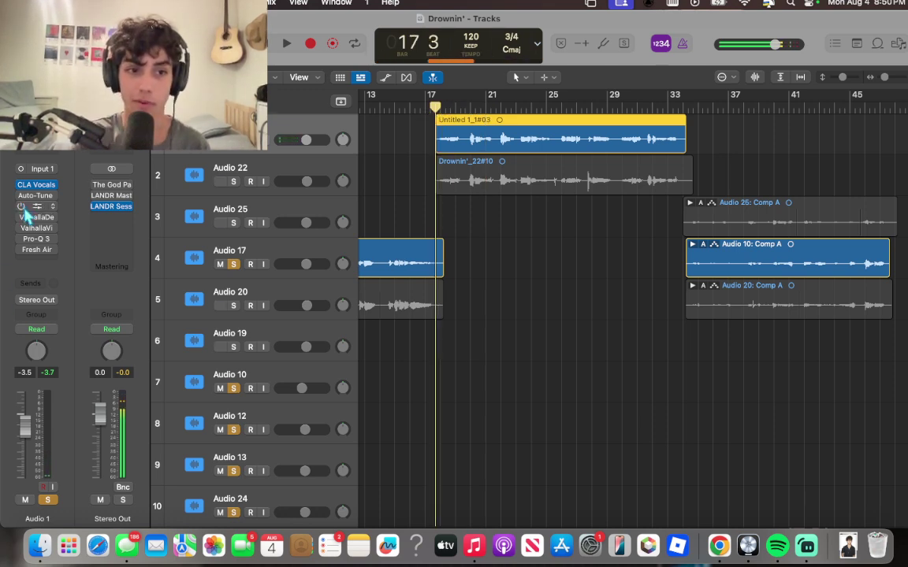
key("space")
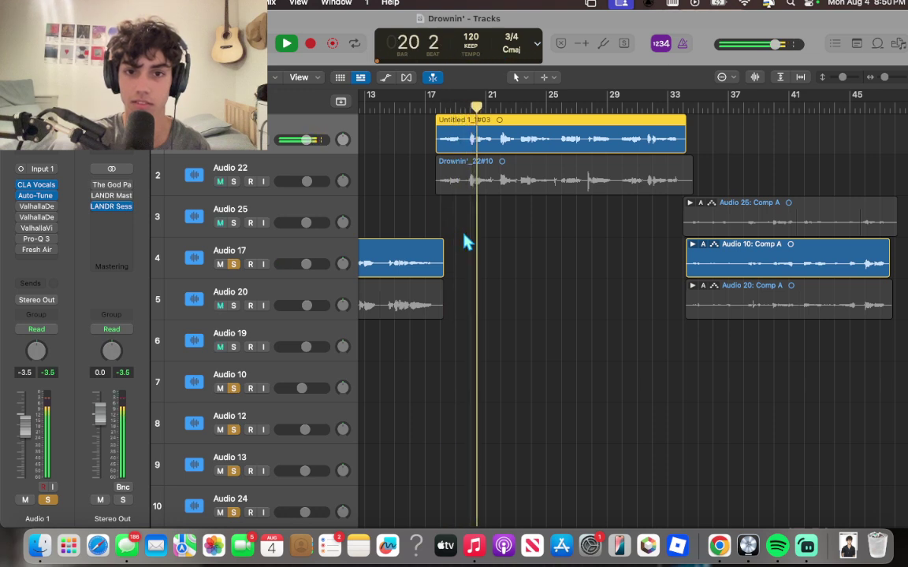
key("space")
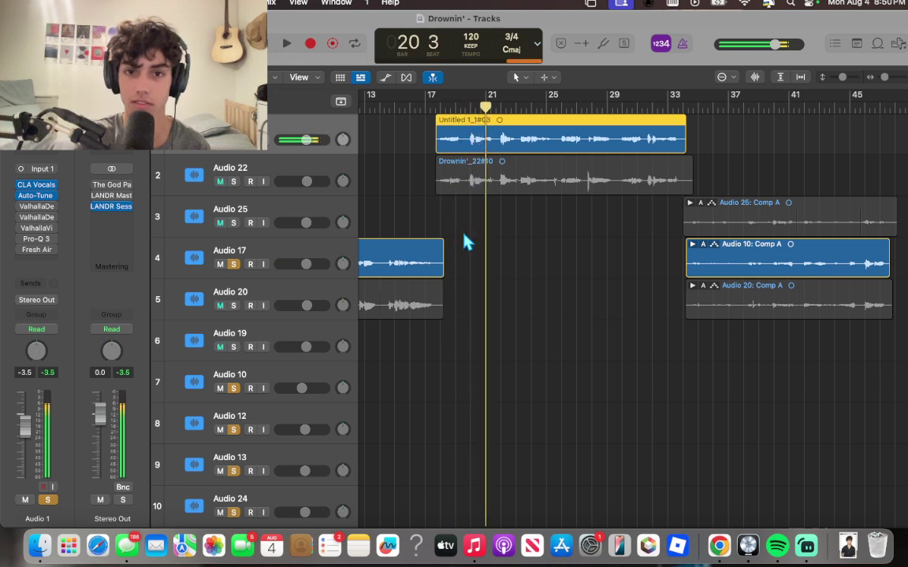
left_click(435, 106)
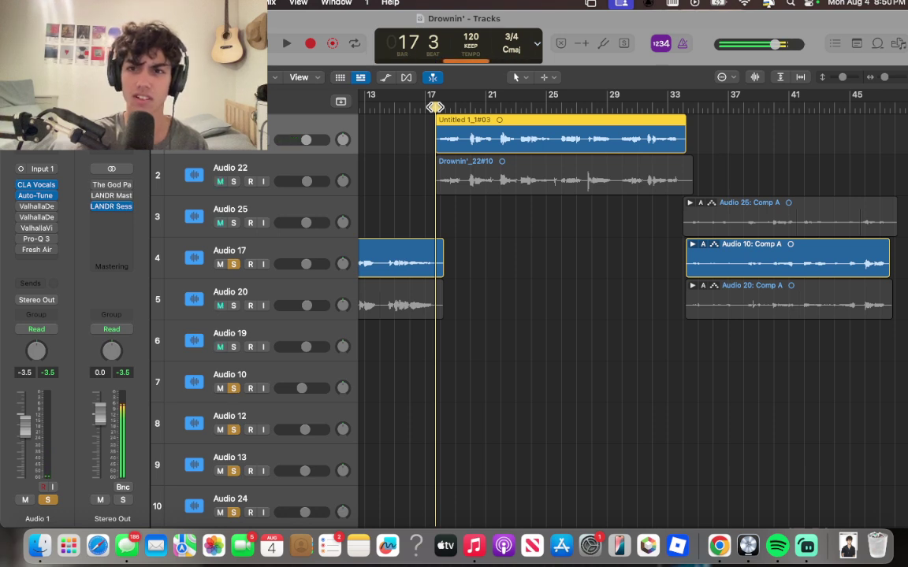
key("space")
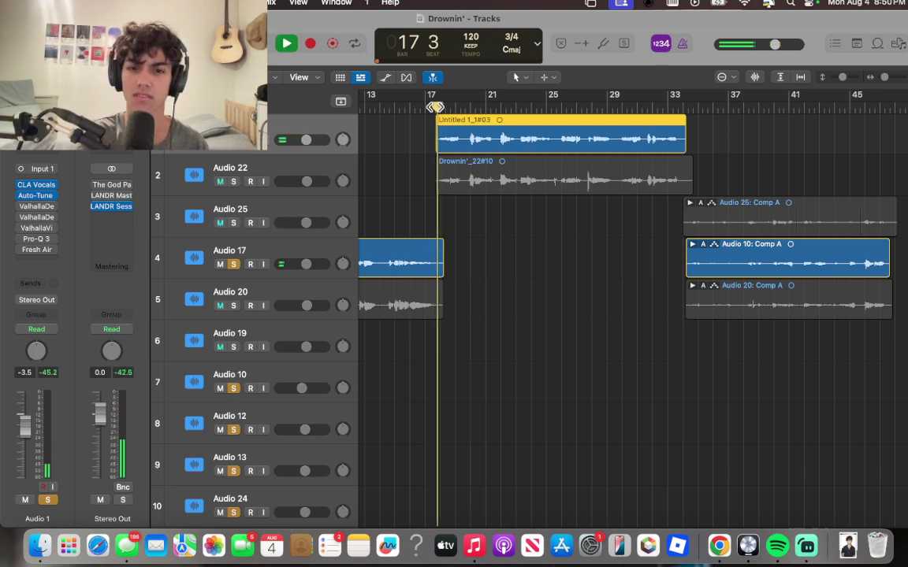
key("space")
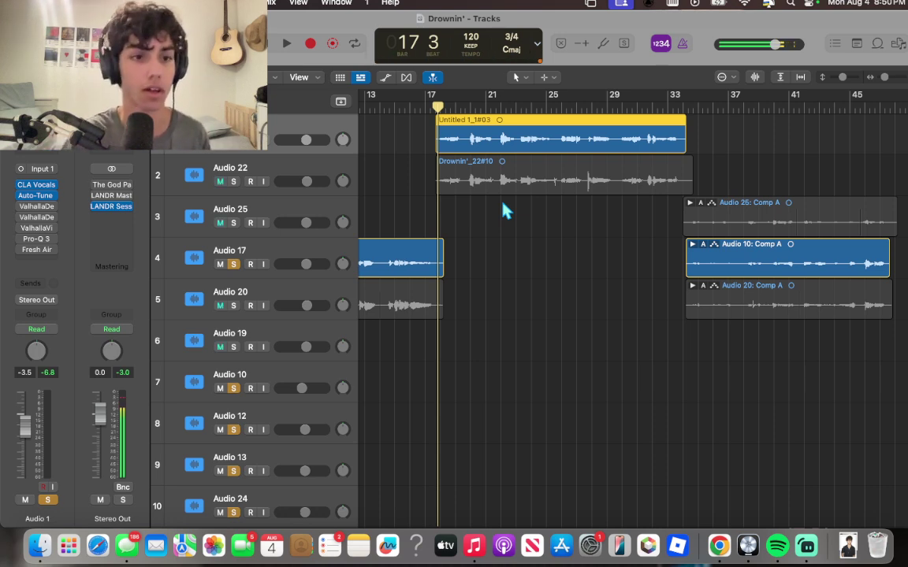
- Enable the first ValhallaDelay insert on Audio 1, play the vocal from its region start, and stop
double_click(433, 106)
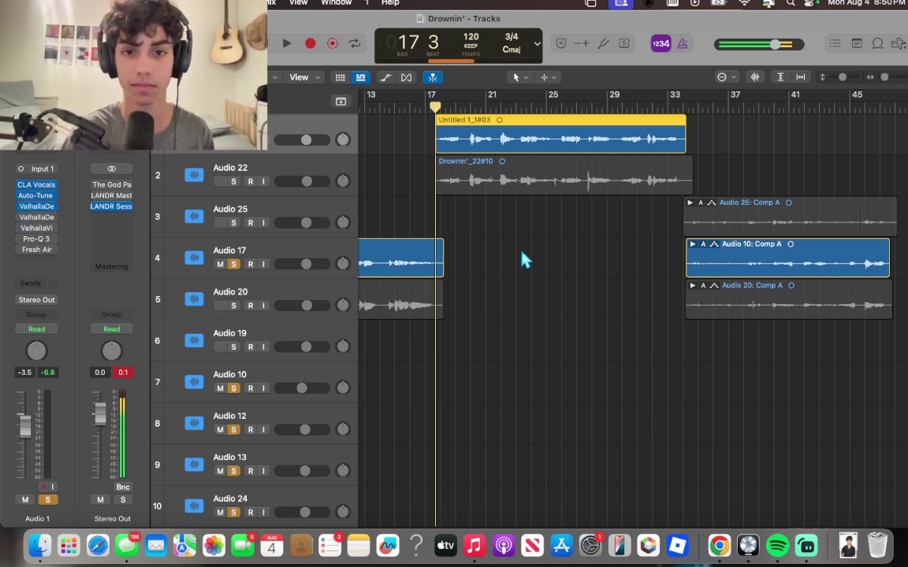
key("space")
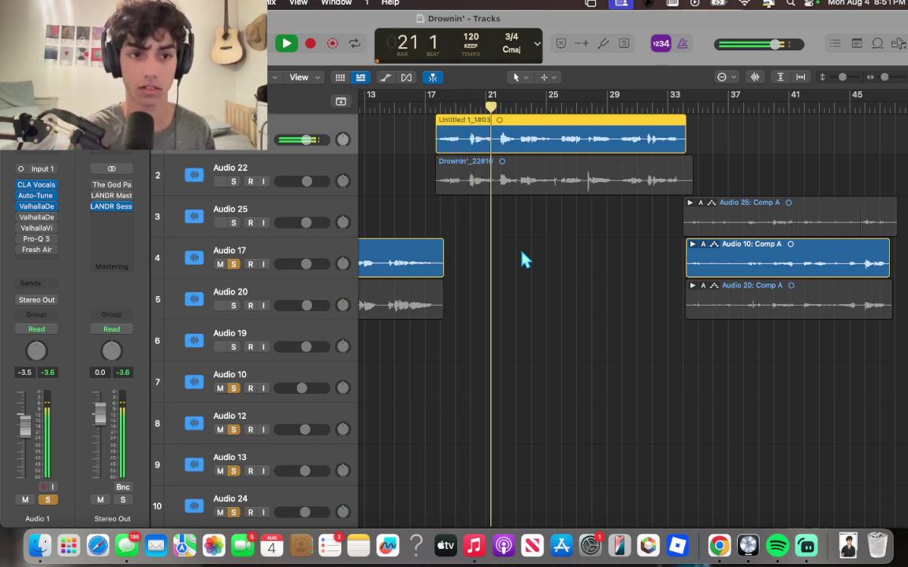
key("space")
- Enable the second ValhallaDelay insert on Audio 1 and view the Single and PingPong delay settings, closing each plug-in window
left_click(35, 216)
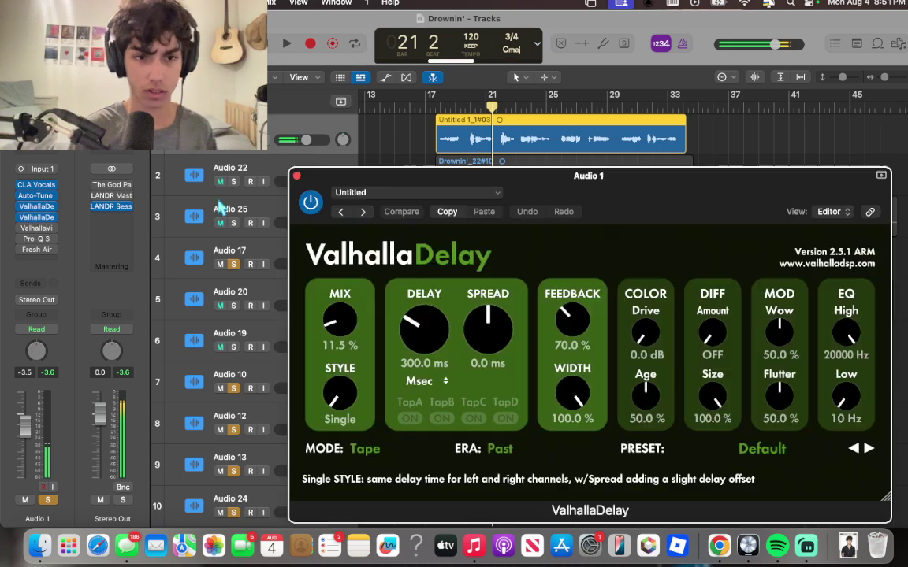
left_click(296, 176)
left_click(36, 218)
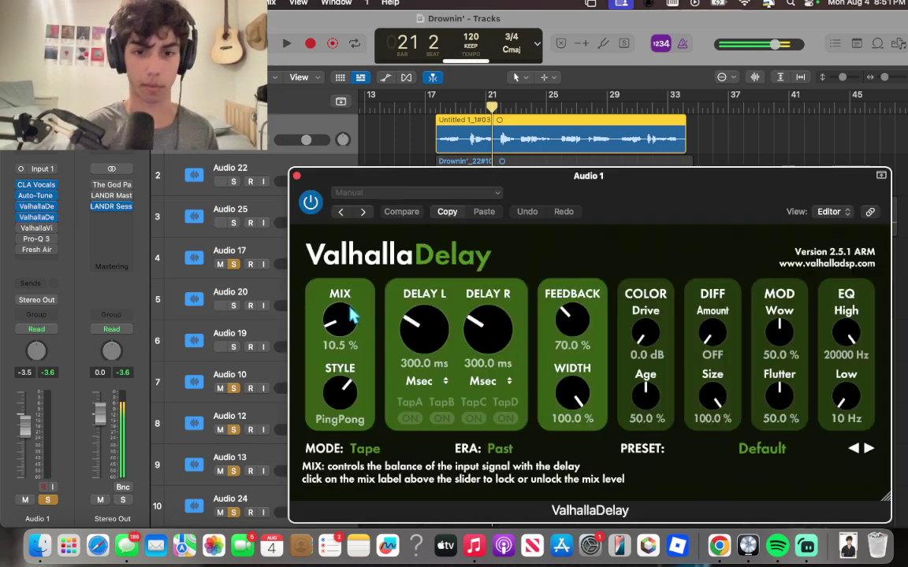
left_click(295, 174)
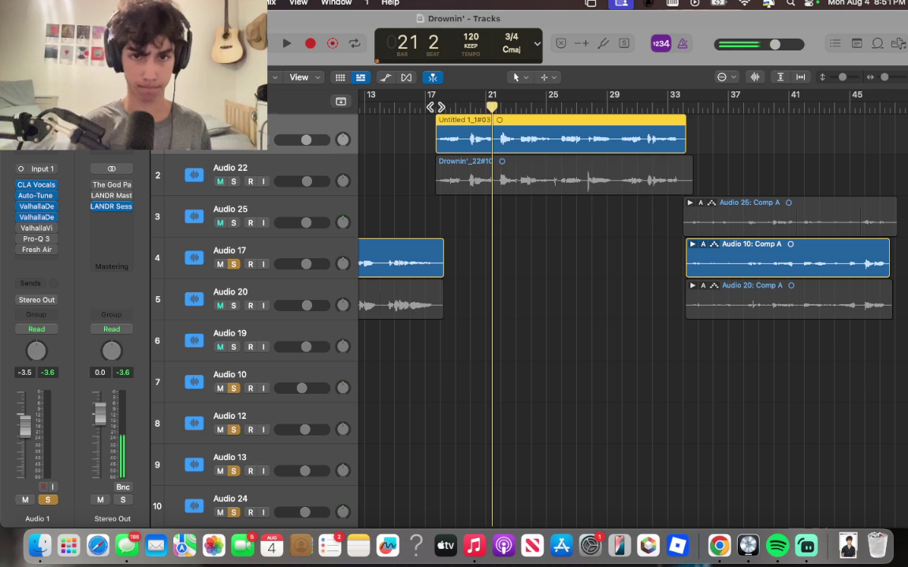
- Audition the vocal with both delays, then enable the ValhallaVi insert and replay from the region start
key("space")
key("s")
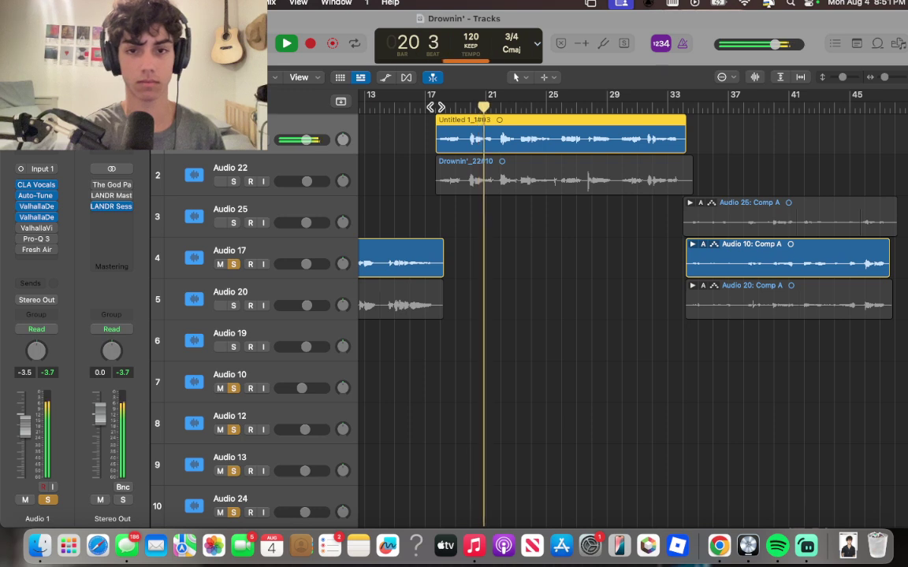
key("space")
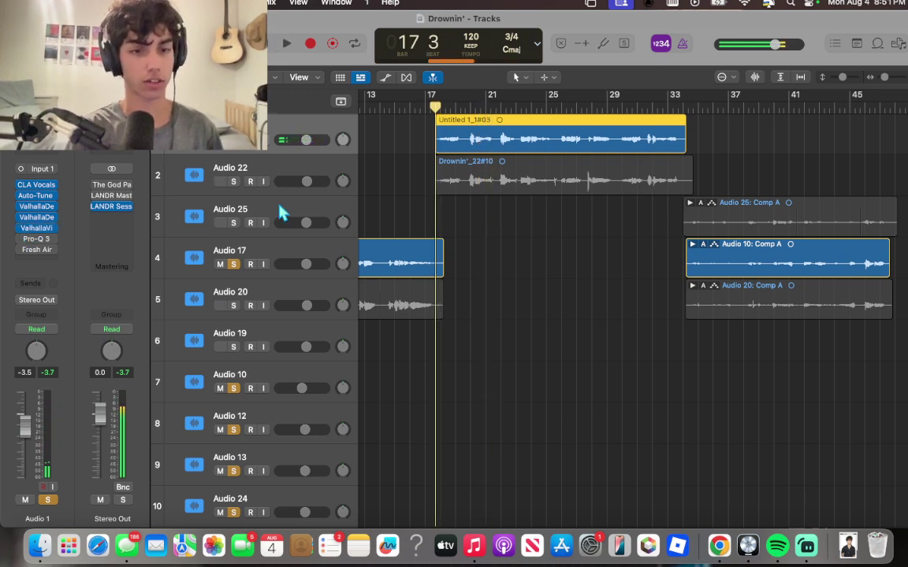
key("space")
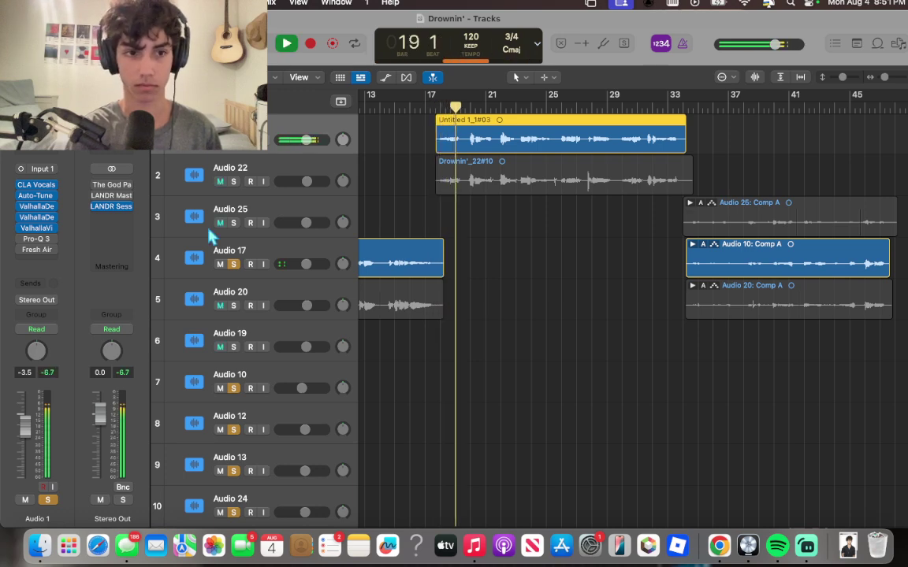
- Enable Audio 1's Pro-Q 3 insert, examine its EQ curve, resume playback, and close the plug-in window
left_click(40, 241)
key("space")
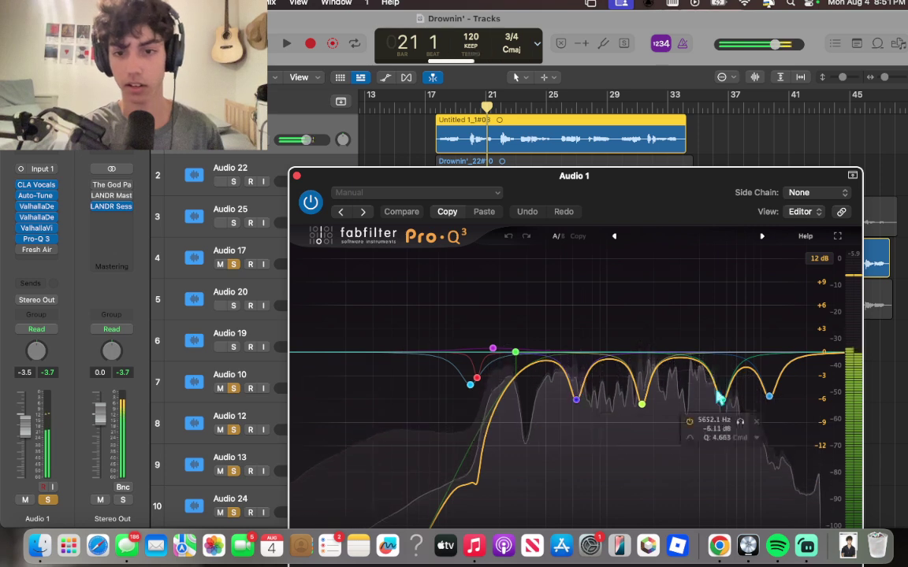
key("space")
left_click(296, 176)
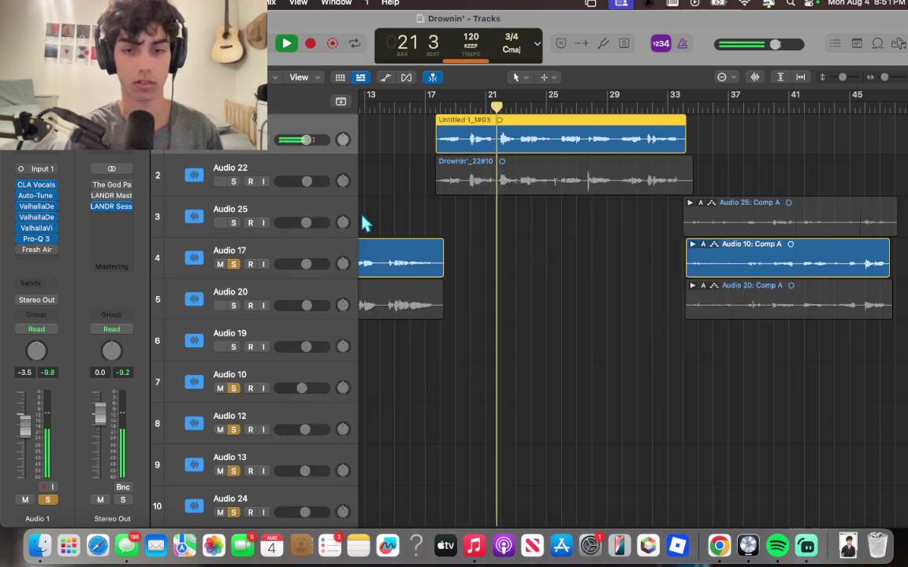
- Enable Audio 1's Fresh Air insert while the vocal plays, and stop playback
mouse_move(21, 251)
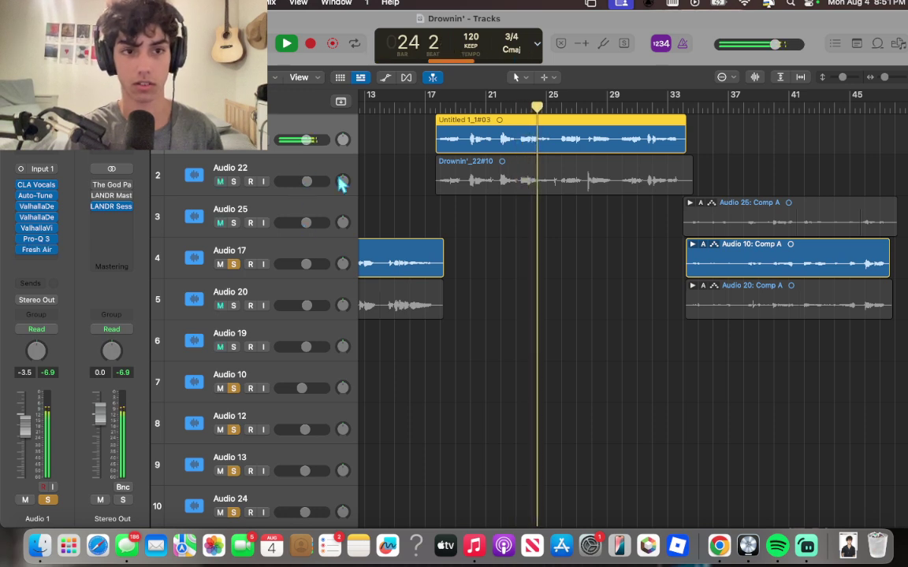
key("space")
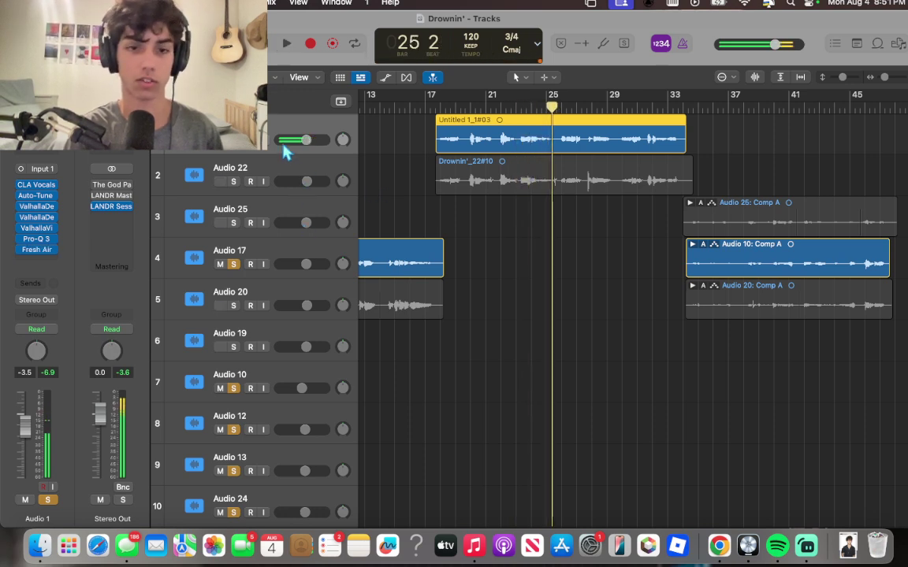
- Select Audio 10, play the soloed backing vocals from the start of their regions near bar 65, and stop
scroll(305, 227, "down", 7)
scroll(306, 227, "right", 10)
scroll(306, 227, "up", 2)
scroll(306, 226, "right", 3)
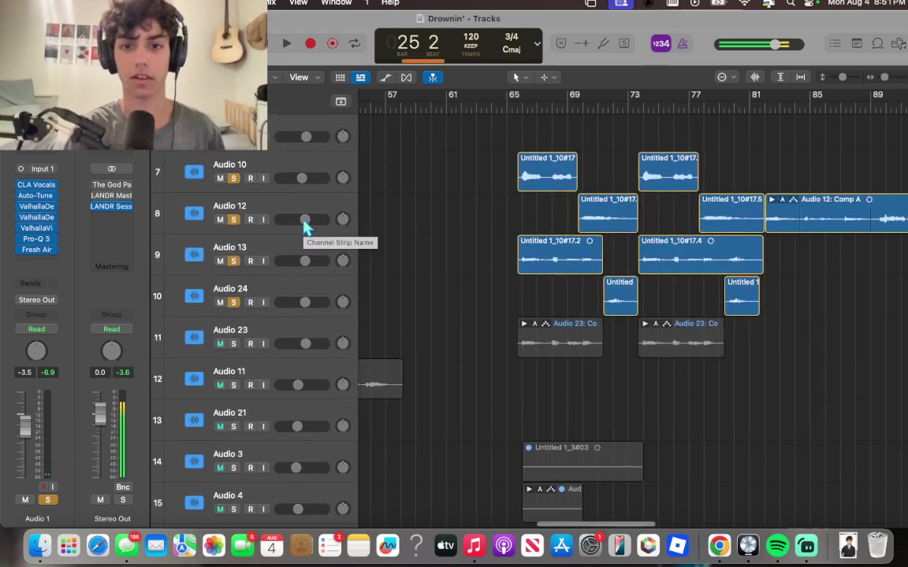
left_click(299, 167)
left_click(514, 107)
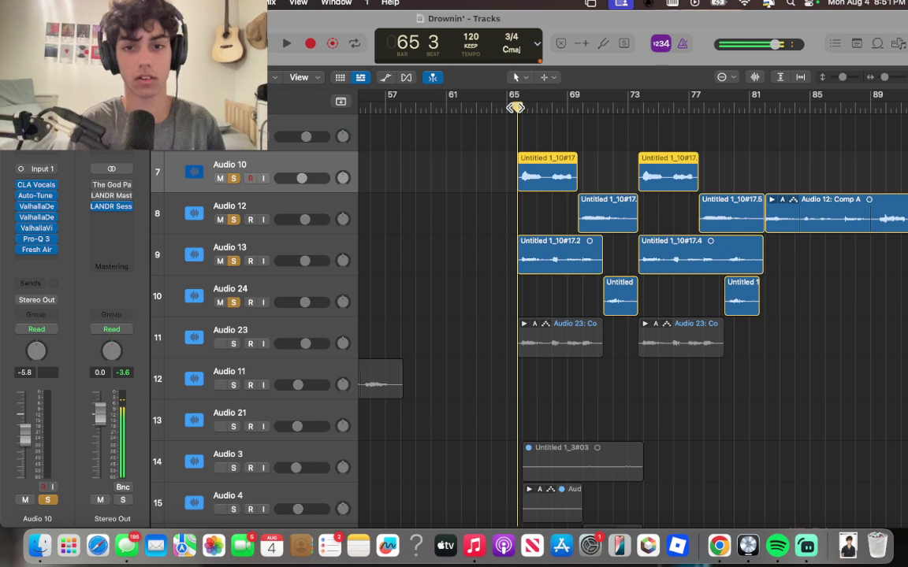
key("space")
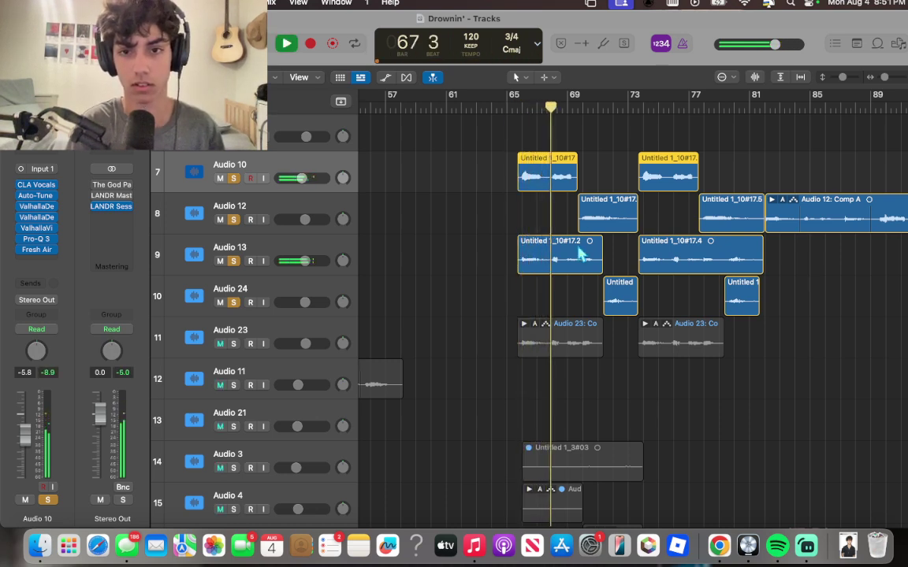
scroll(590, 295, "right", 5)
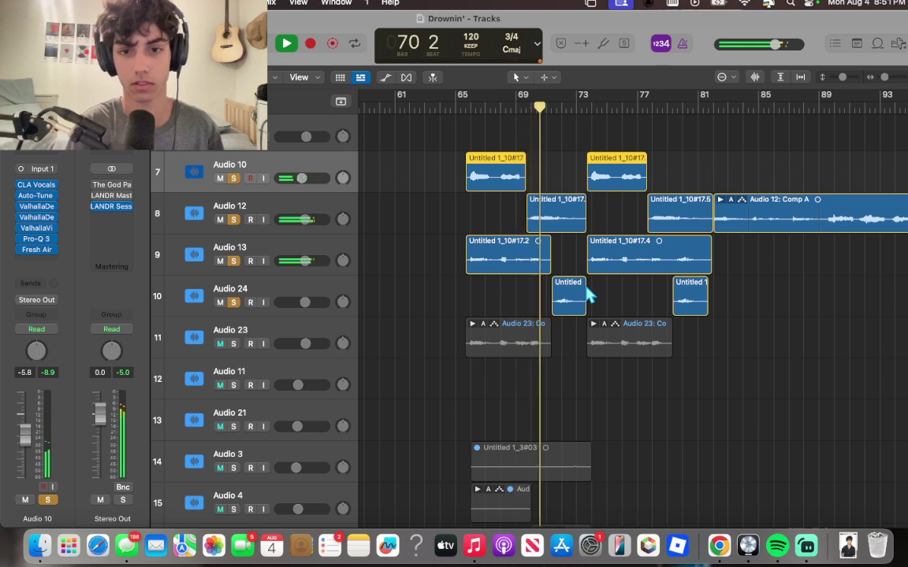
key("space")
- Unsolo Audio 10 and Audio 12, replay Audio 13 and Audio 24 from bar 65, and stop
left_click(464, 105)
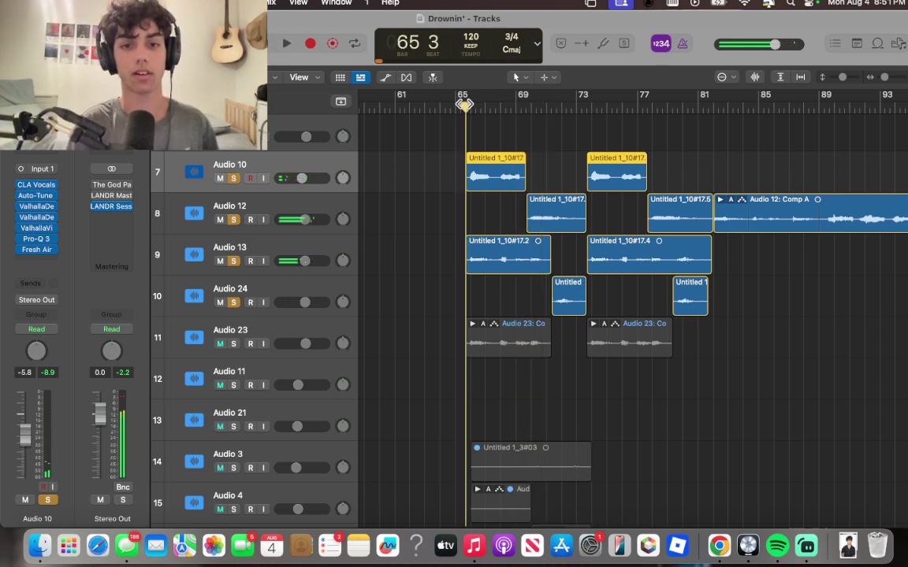
left_click(233, 178)
left_click(234, 219)
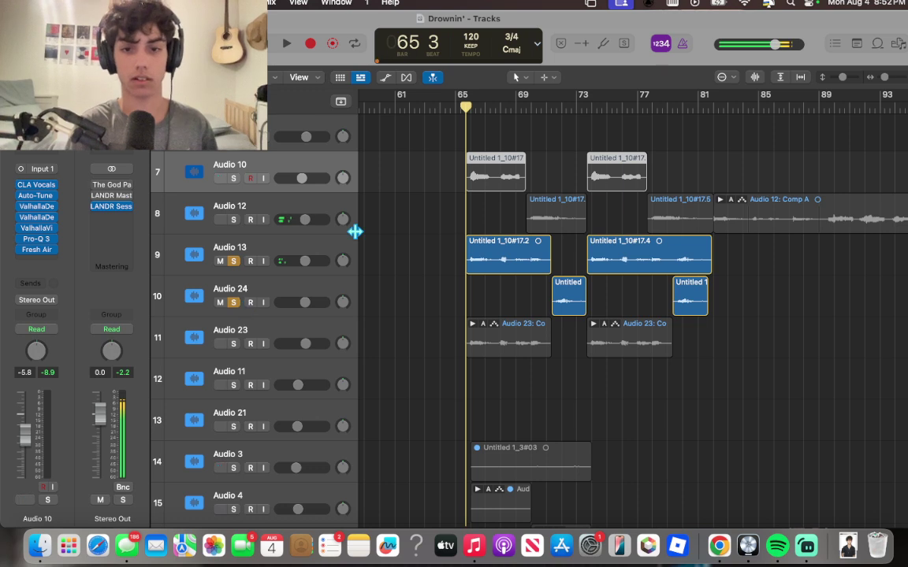
key("space")
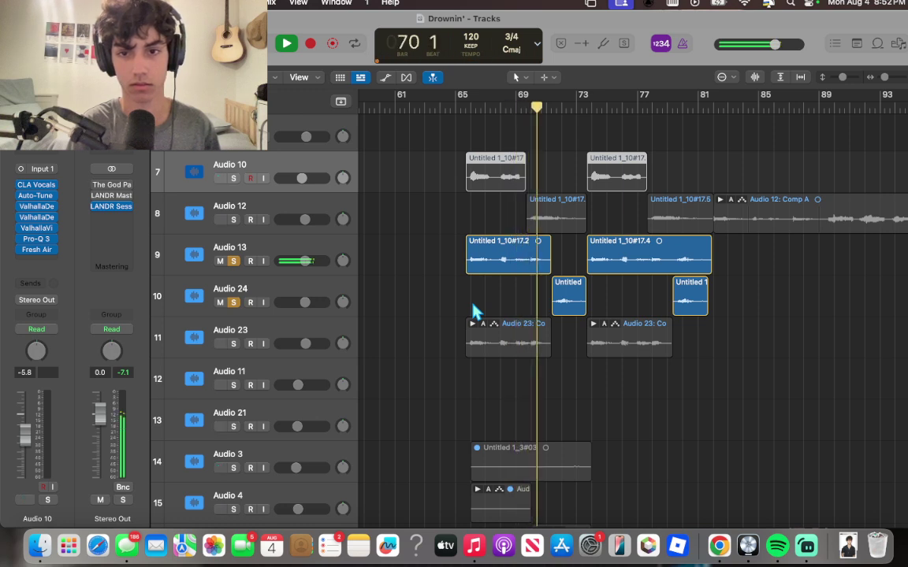
key("space")
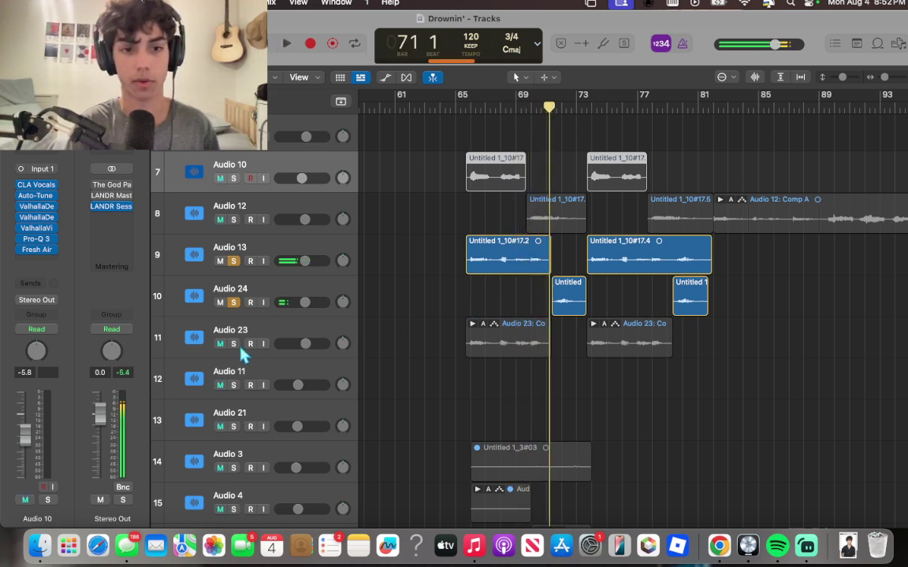
- Solo Audio 23 in place of Audio 13, play it with Audio 24 from bar 65, stop, and clear both solos
left_click(233, 344)
left_click(233, 261)
left_click(464, 106)
key("space")
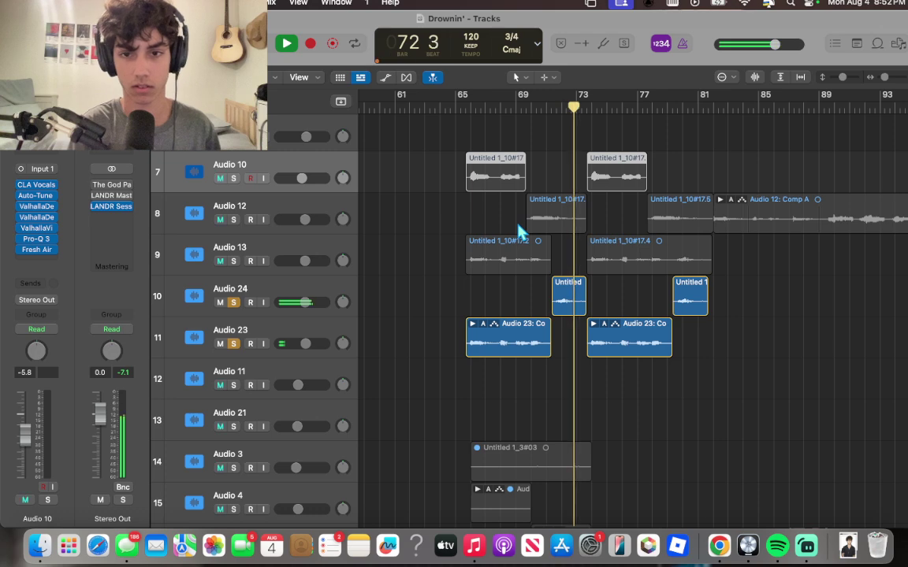
key("space")
left_click(233, 302)
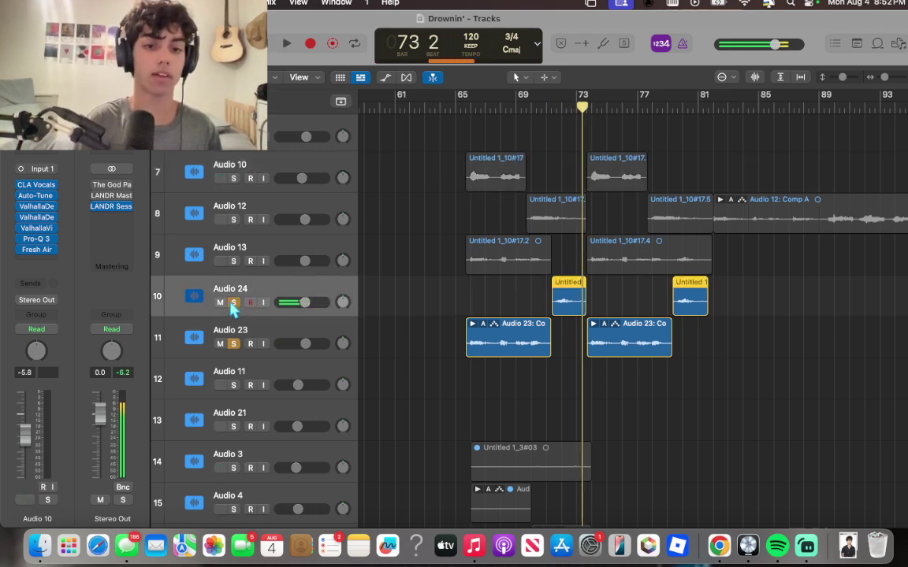
- Solo the audio message track, play its region from bar 98, and stop after the region ends
scroll(476, 361, "down", 15)
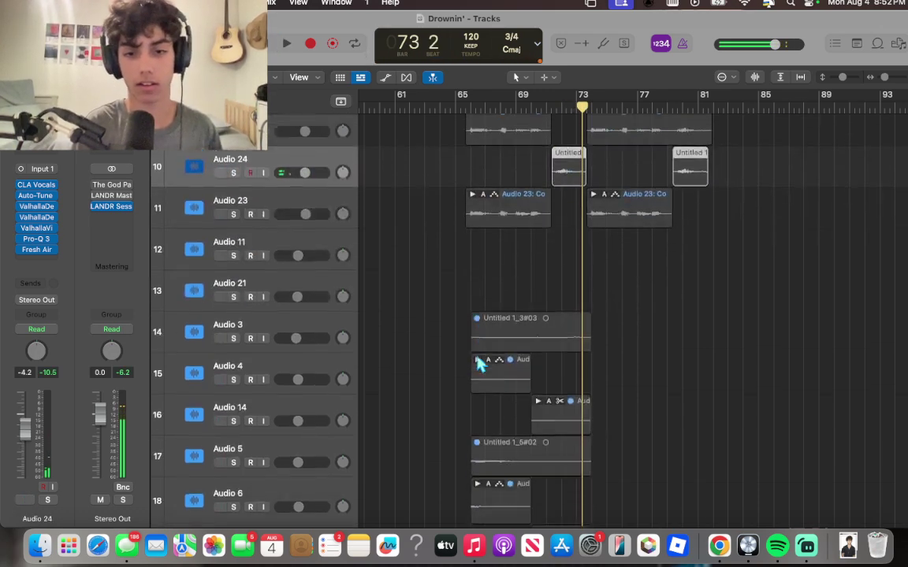
scroll(476, 360, "right", 5)
scroll(478, 361, "down", 3)
scroll(478, 361, "right", 3)
scroll(512, 276, "up", 3)
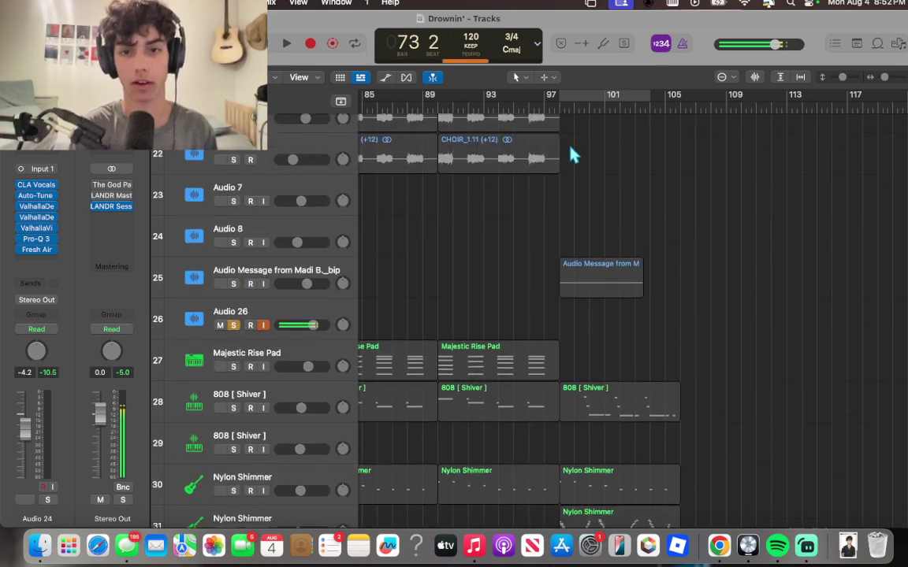
left_click(233, 283)
left_click(266, 271)
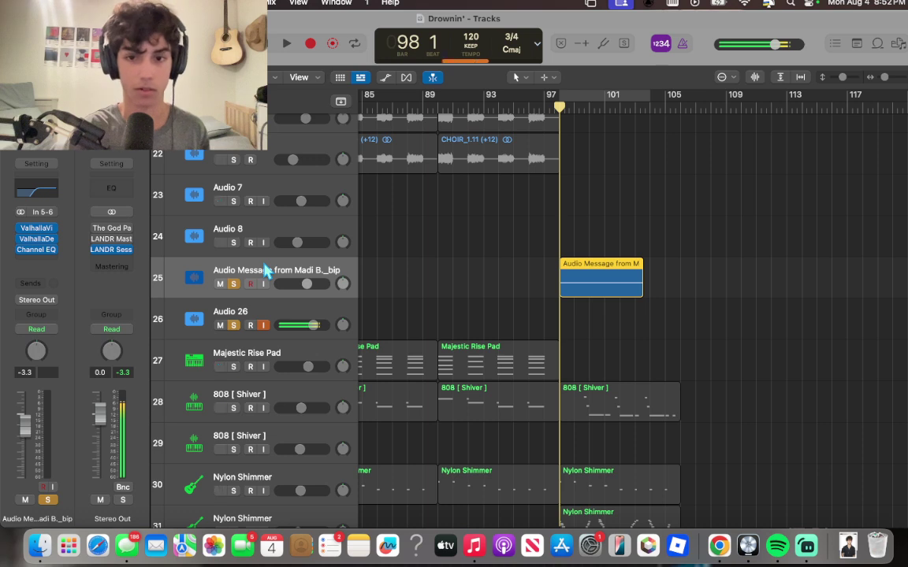
key("space")
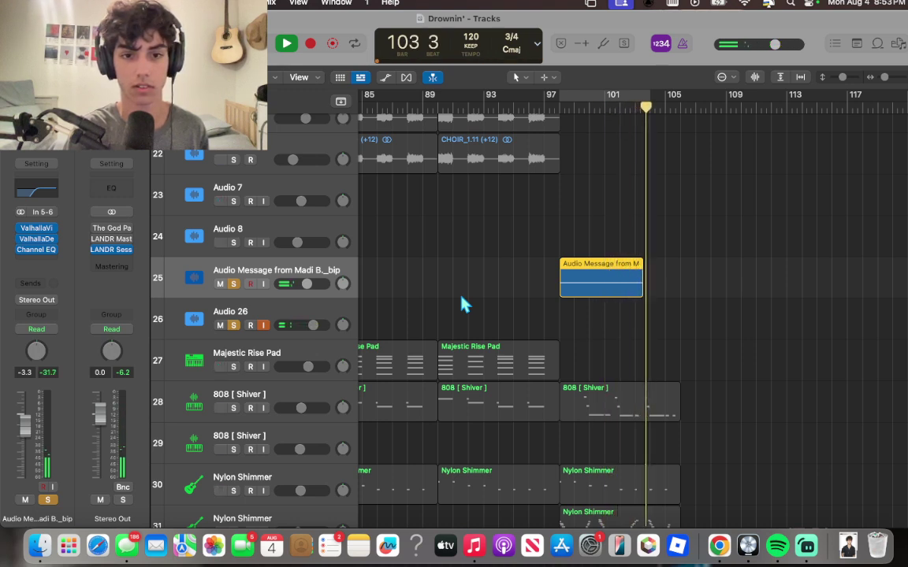
key("space")
- Return the playhead to bar 98 and unsolo the audio message track and Audio 26
left_click_drag(569, 107, 562, 107)
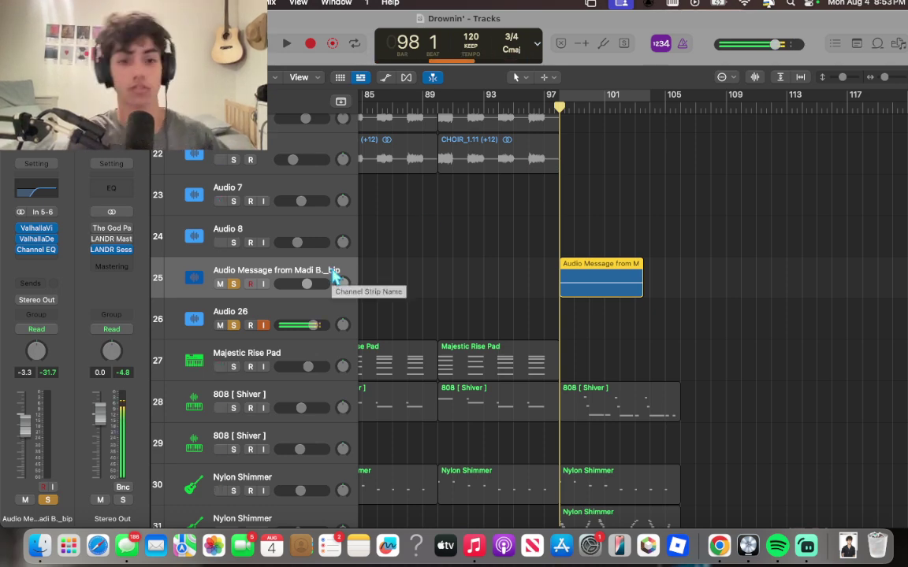
left_click(234, 283)
scroll(443, 290, "down", 5)
left_click(233, 326)
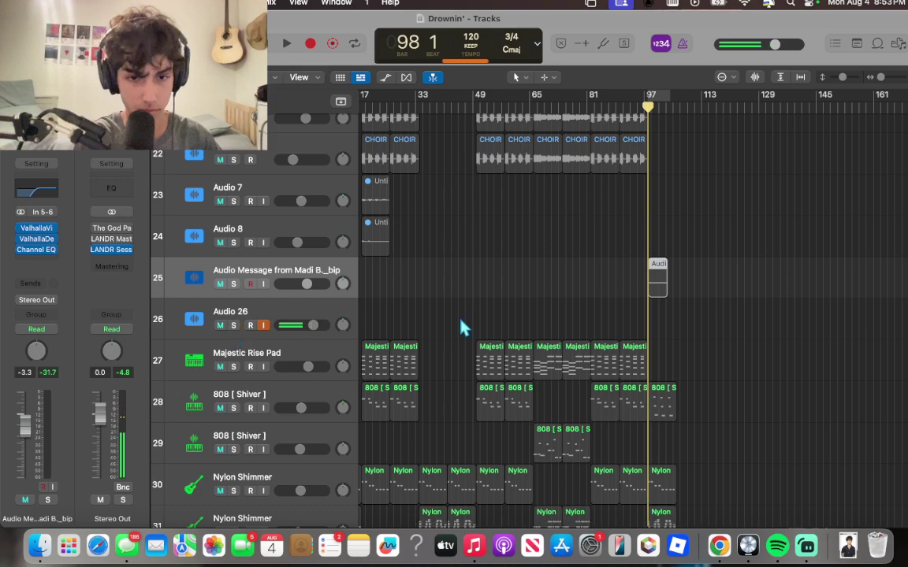
- Look over the whole arrangement and play the full mix briefly from bar 17
scroll(460, 326, "up", 2)
scroll(513, 258, "down", 10)
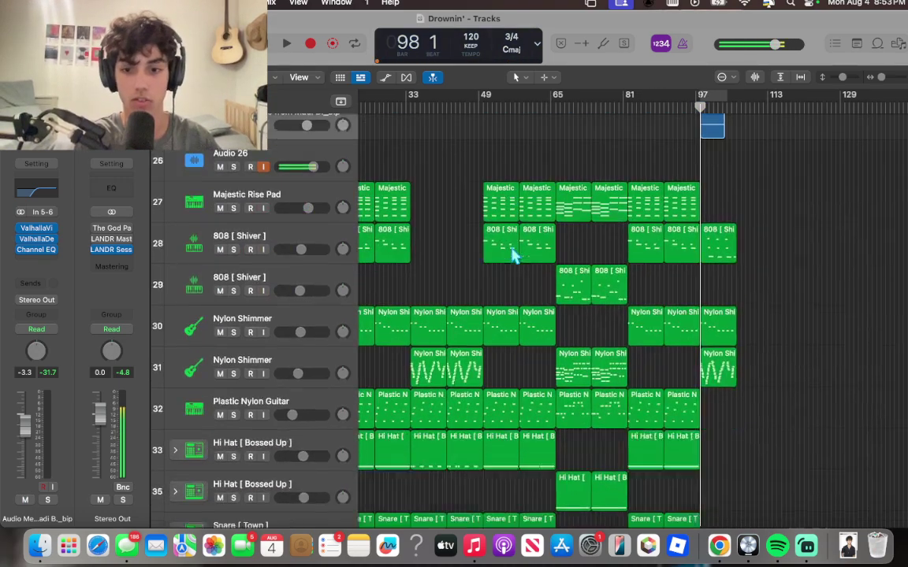
scroll(513, 257, "up", 5)
scroll(513, 257, "down", 5)
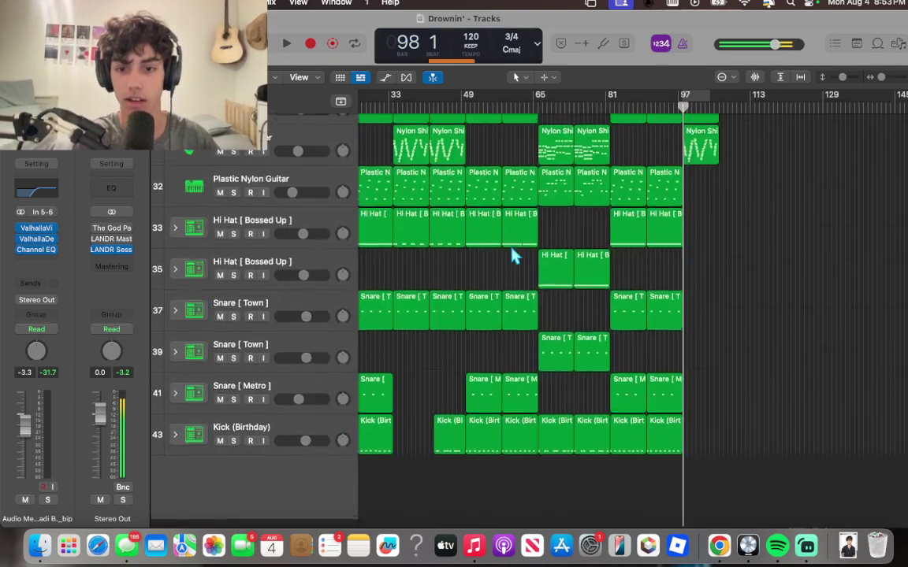
scroll(512, 258, "left", 5)
scroll(513, 258, "up", 5)
scroll(513, 256, "up", 4)
left_click(438, 107)
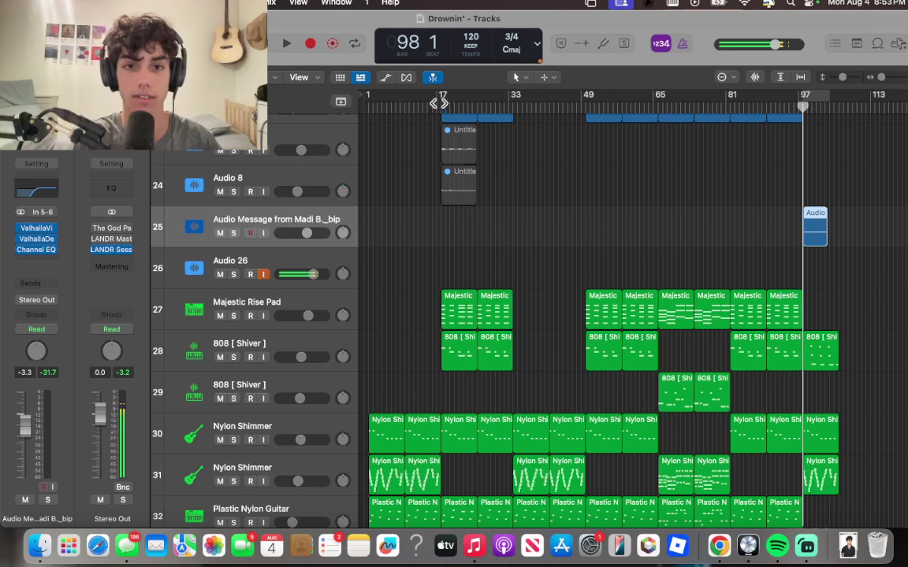
key("space")
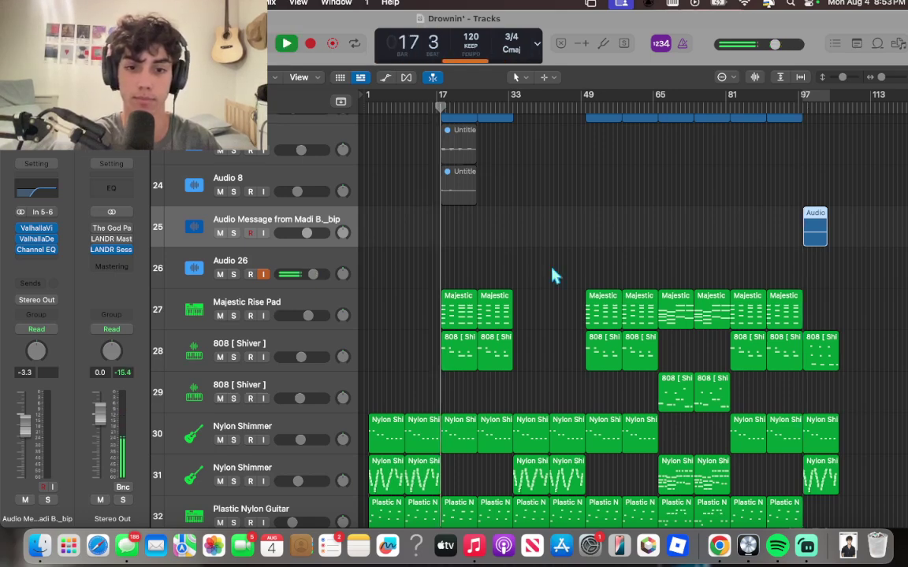
scroll(554, 276, "up", 6)
key("space")
- Mute the Audio 20 and Audio 22 tracks
scroll(533, 266, "up", 12)
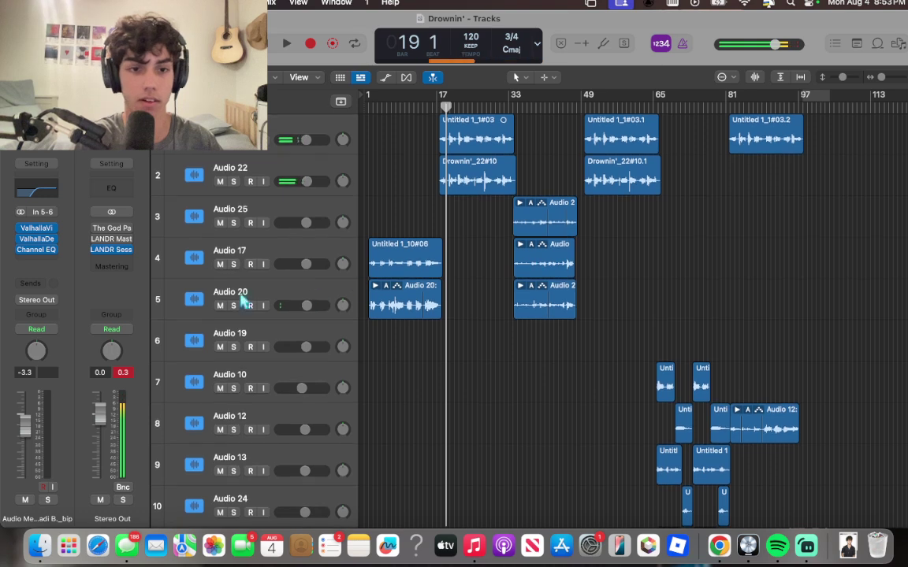
left_click(221, 305)
left_click(221, 182)
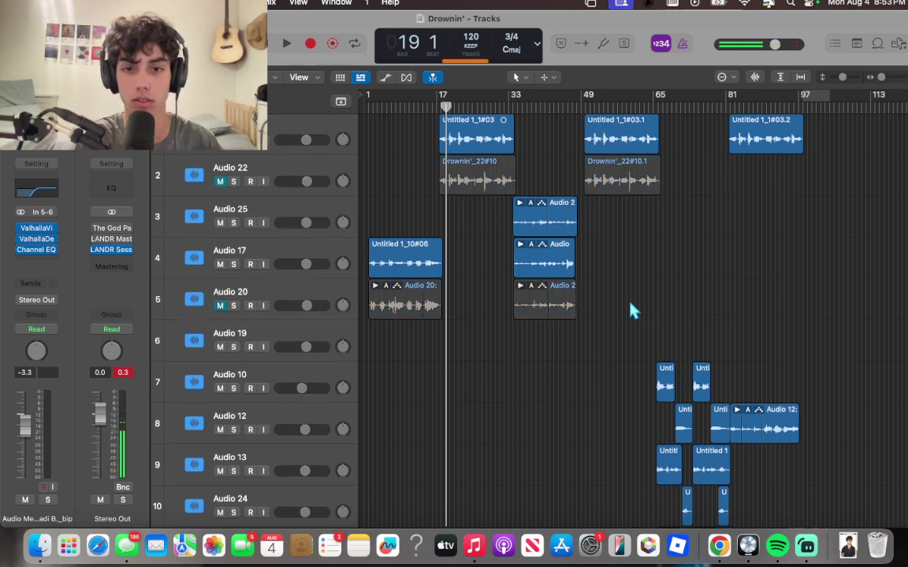
- Play the full mix from bar 2 while looking through the tracks, mute Audio 25, and stop at bar 25
scroll(514, 260, "down", 5)
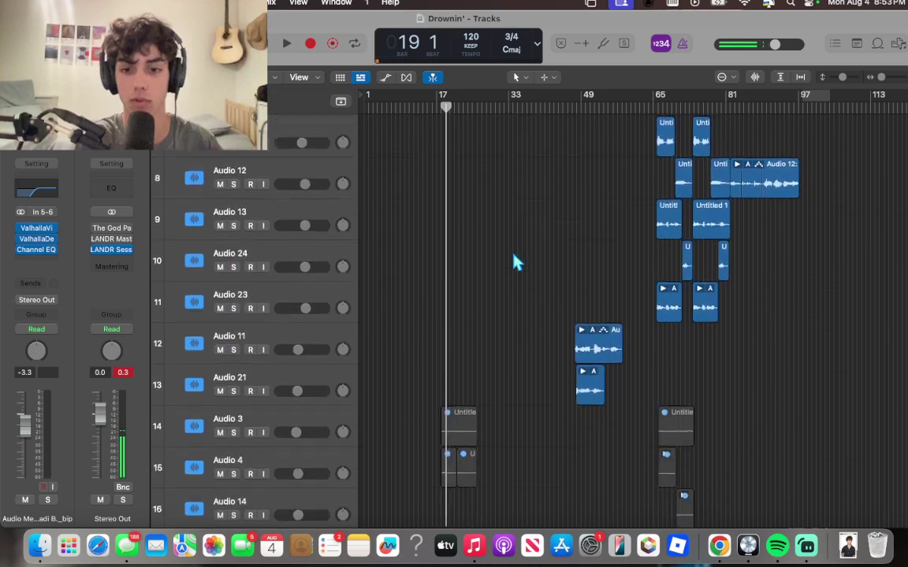
scroll(513, 260, "down", 2)
left_click(368, 107)
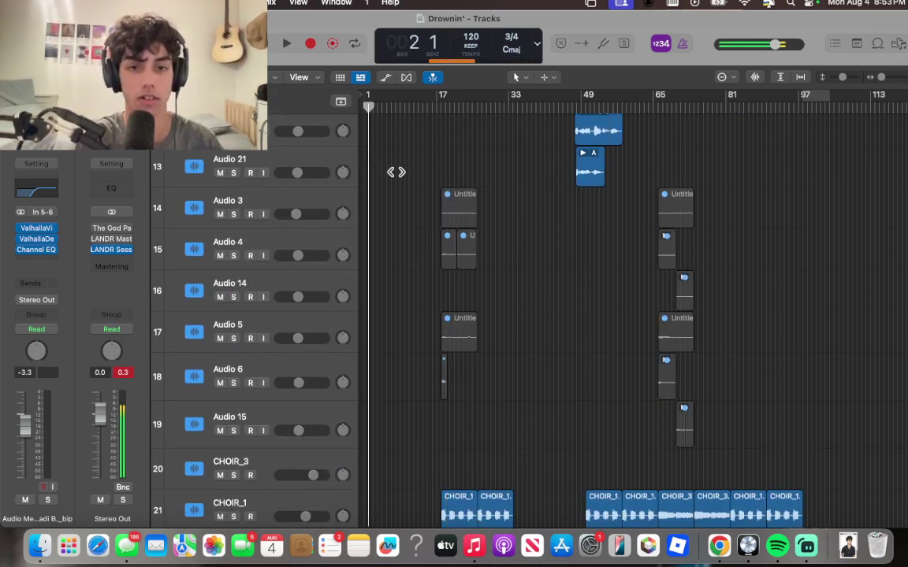
key("space")
scroll(433, 246, "up", 4)
scroll(432, 249, "down", 8)
scroll(435, 251, "down", 7)
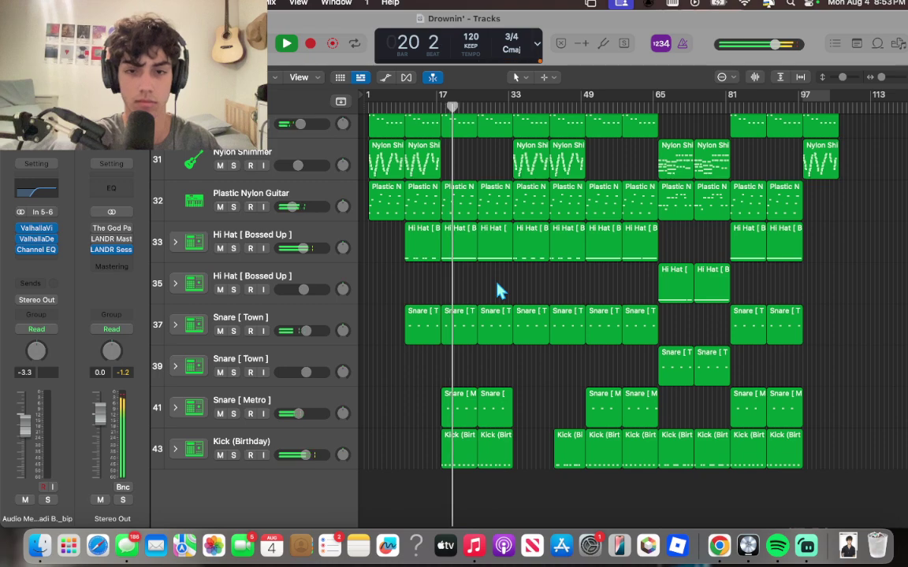
scroll(498, 291, "up", 4)
scroll(498, 292, "up", 15)
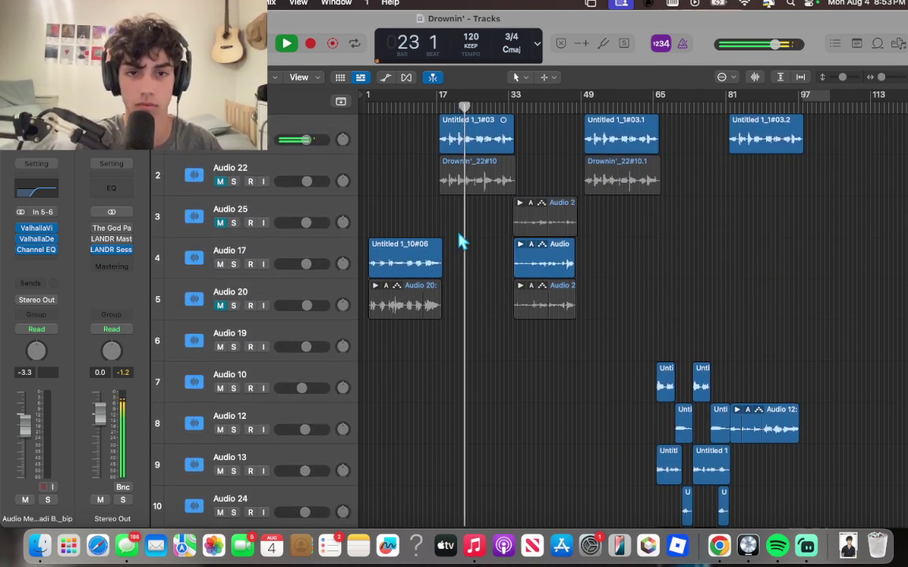
scroll(459, 204, "down", 18)
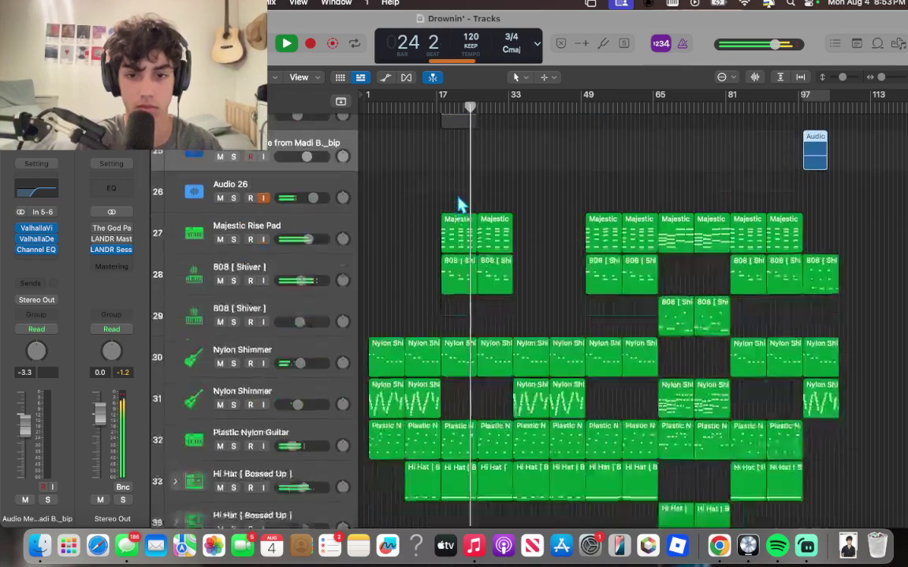
key("space")
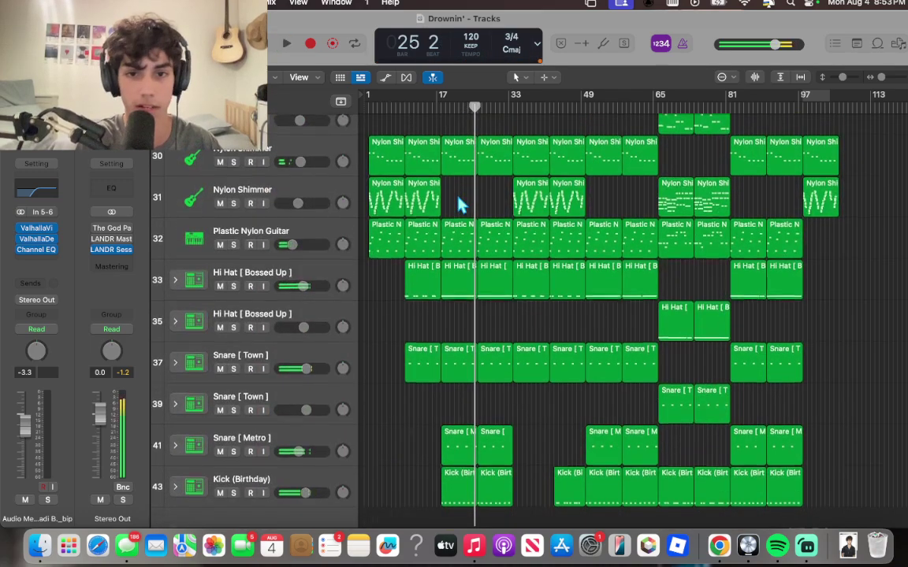
- Turn on input monitoring for Audio 1, then open its Auto-Tune insert and close the plug-in window
scroll(461, 205, "up", 15)
scroll(318, 157, "up", 12)
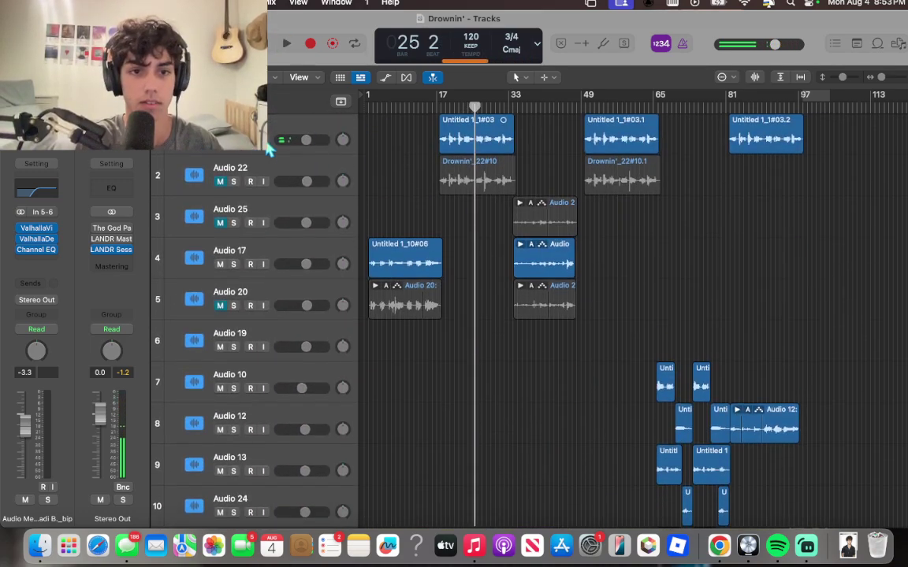
left_click(272, 139)
scroll(288, 192, "down", 20)
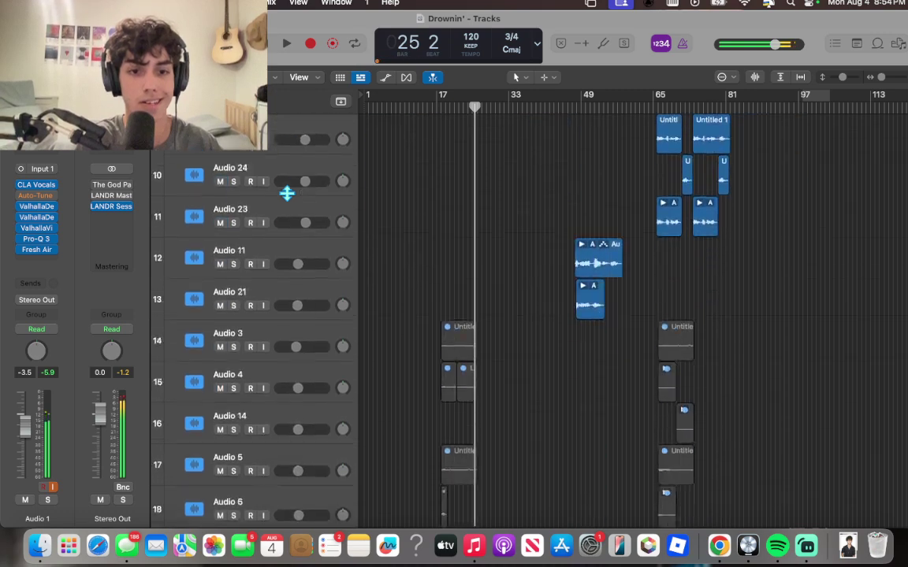
scroll(336, 282, "up", 20)
scroll(323, 252, "down", 1)
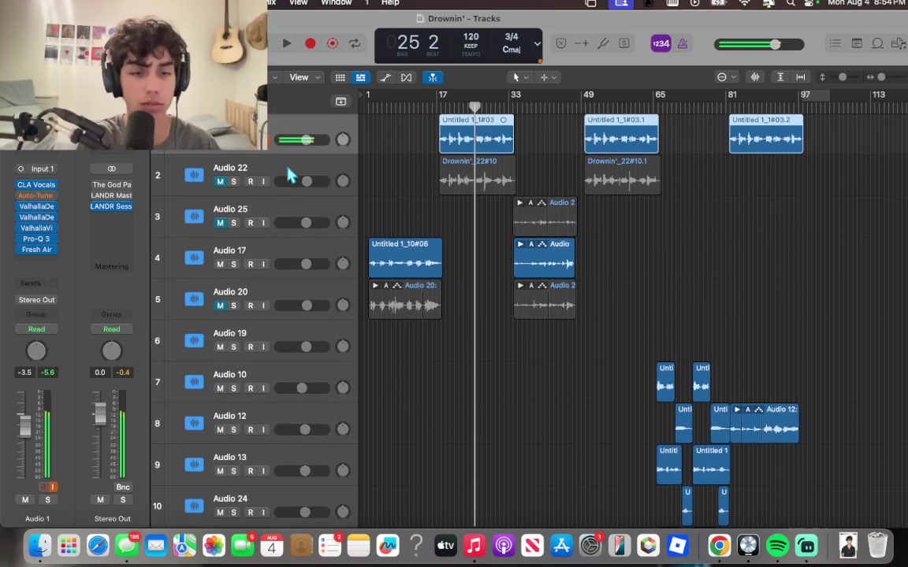
left_click(36, 196)
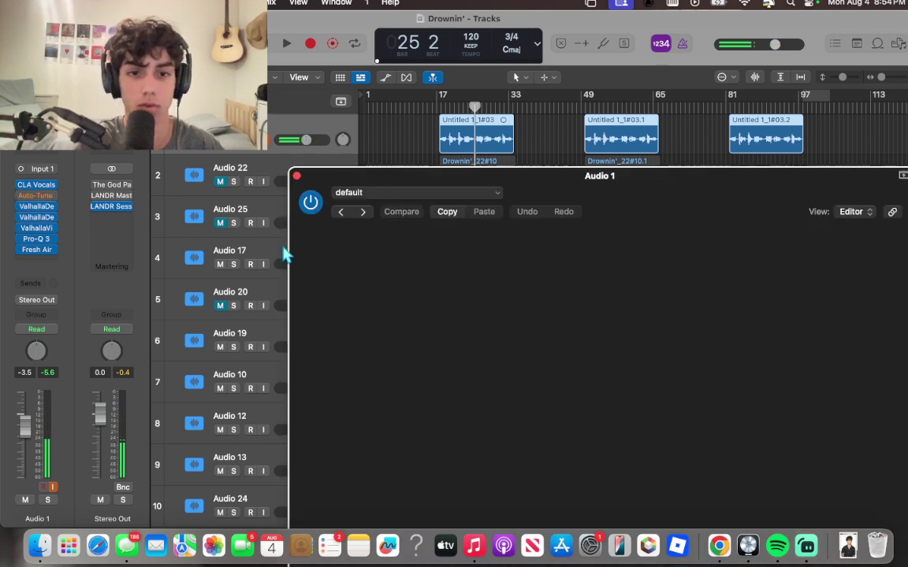
left_click(296, 177)
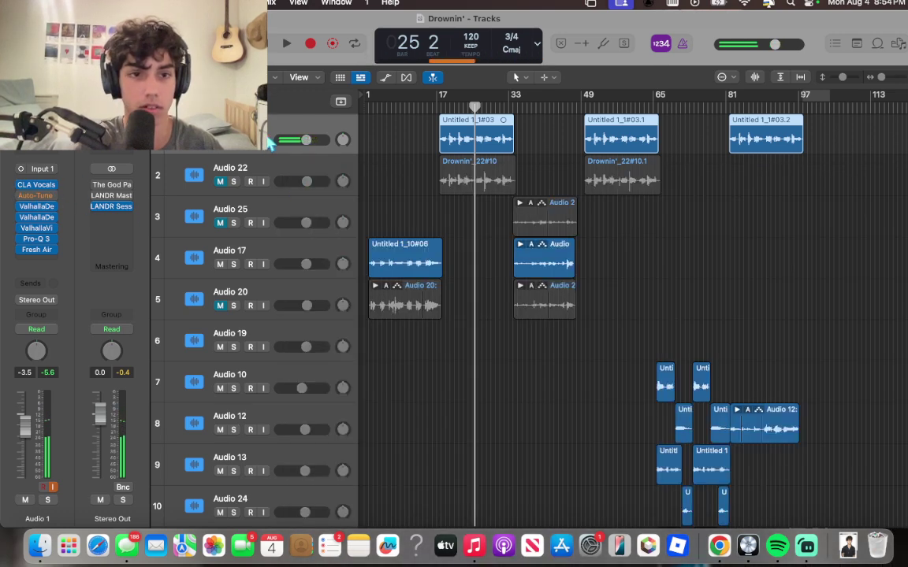
- Turn off input monitoring for Audio 1, leaving the track unmuted, and turn on input monitoring for Audio 15
left_click(224, 150)
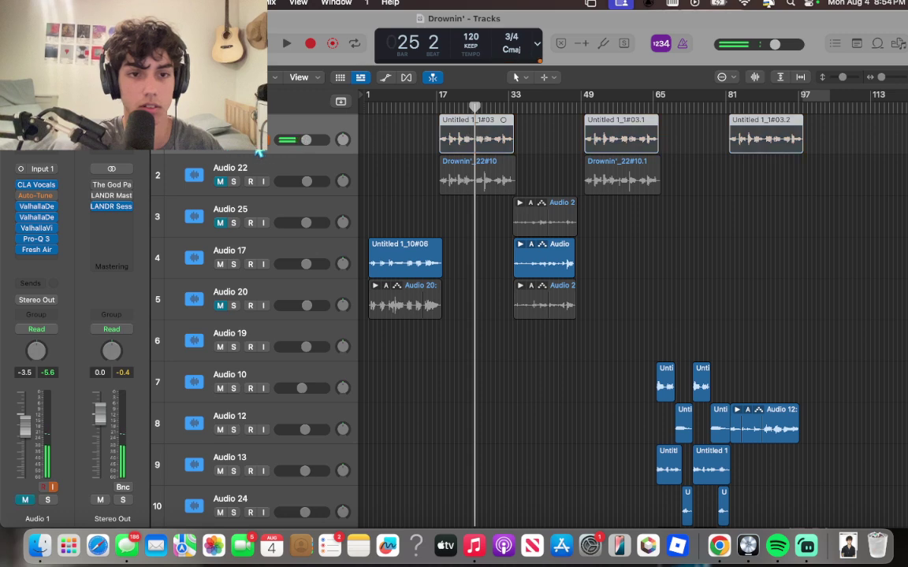
left_click(224, 150)
scroll(233, 167, "down", 10)
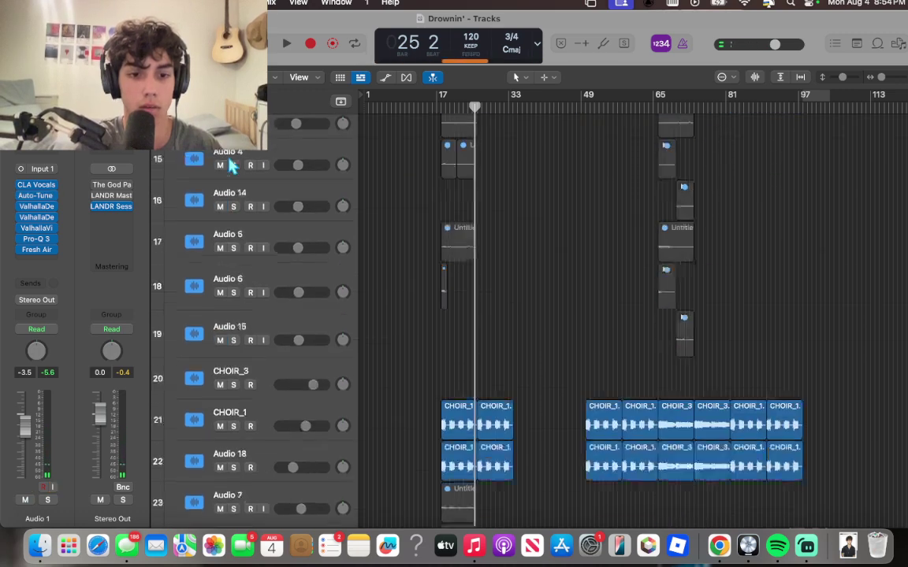
left_click(273, 209)
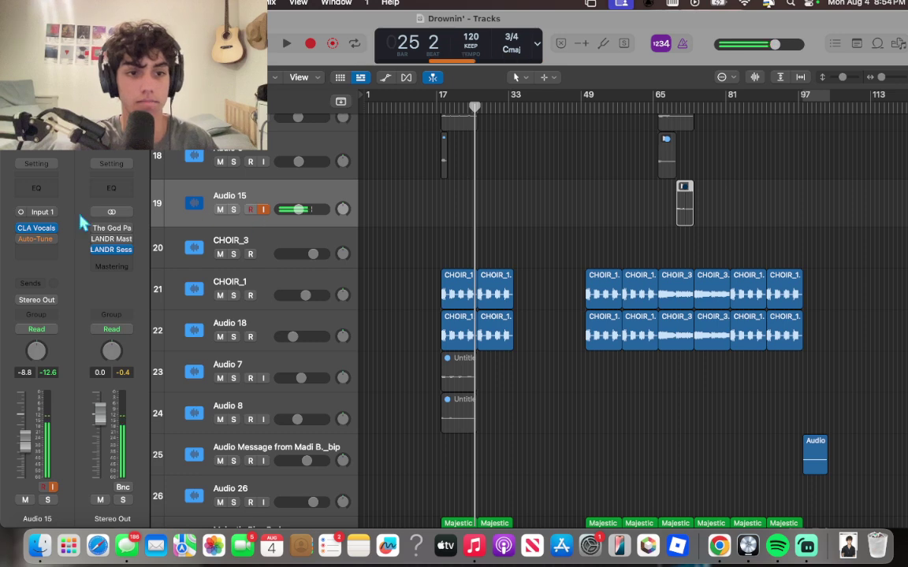
- Turn on input monitoring for the empty Audio 26 track and turn it off for Audio 15
scroll(284, 371, "down", 2)
left_click(267, 415)
left_click(264, 416)
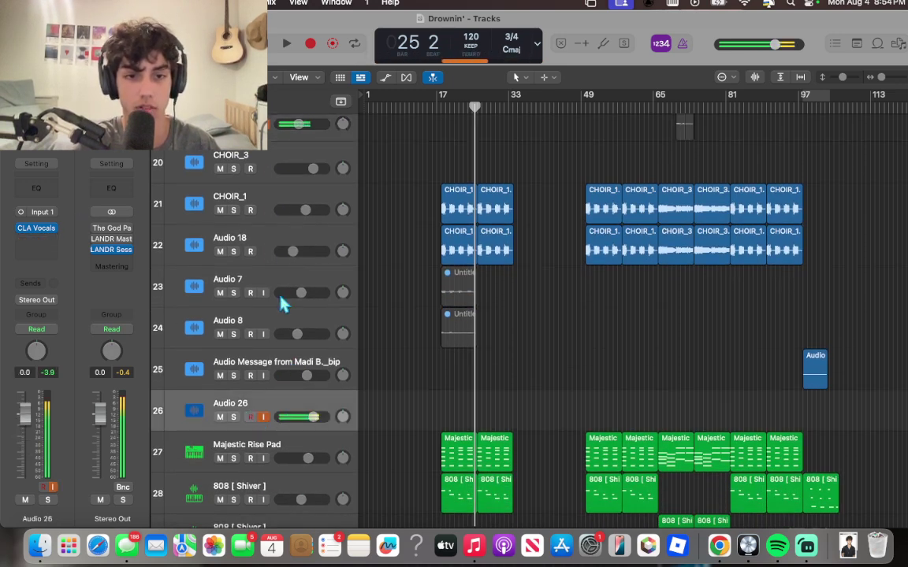
scroll(272, 267, "up", 2)
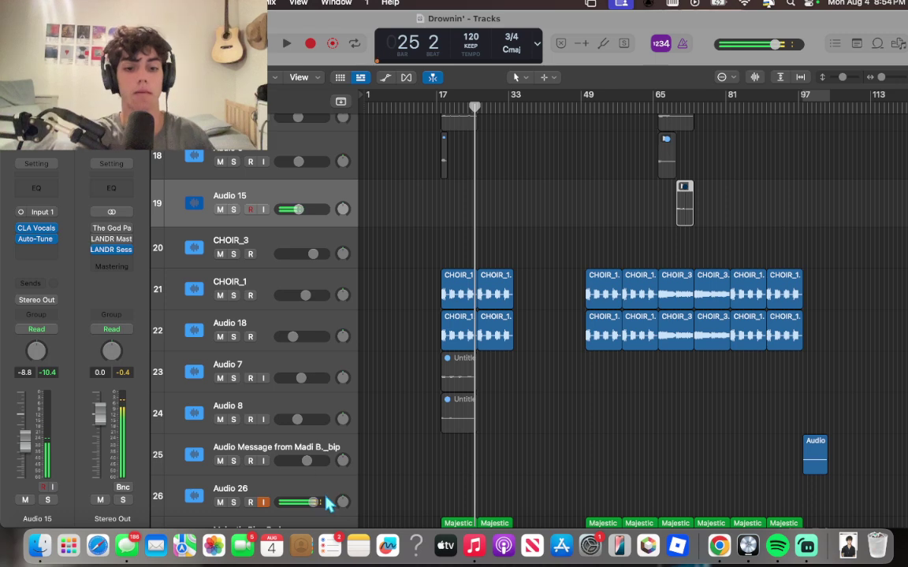
scroll(325, 450, "down", 8)
scroll(329, 450, "down", 1)
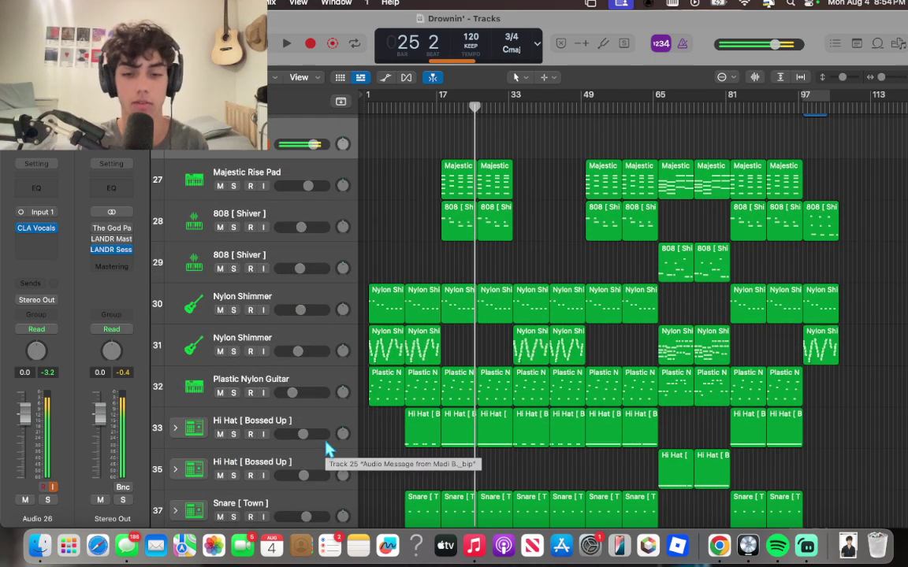